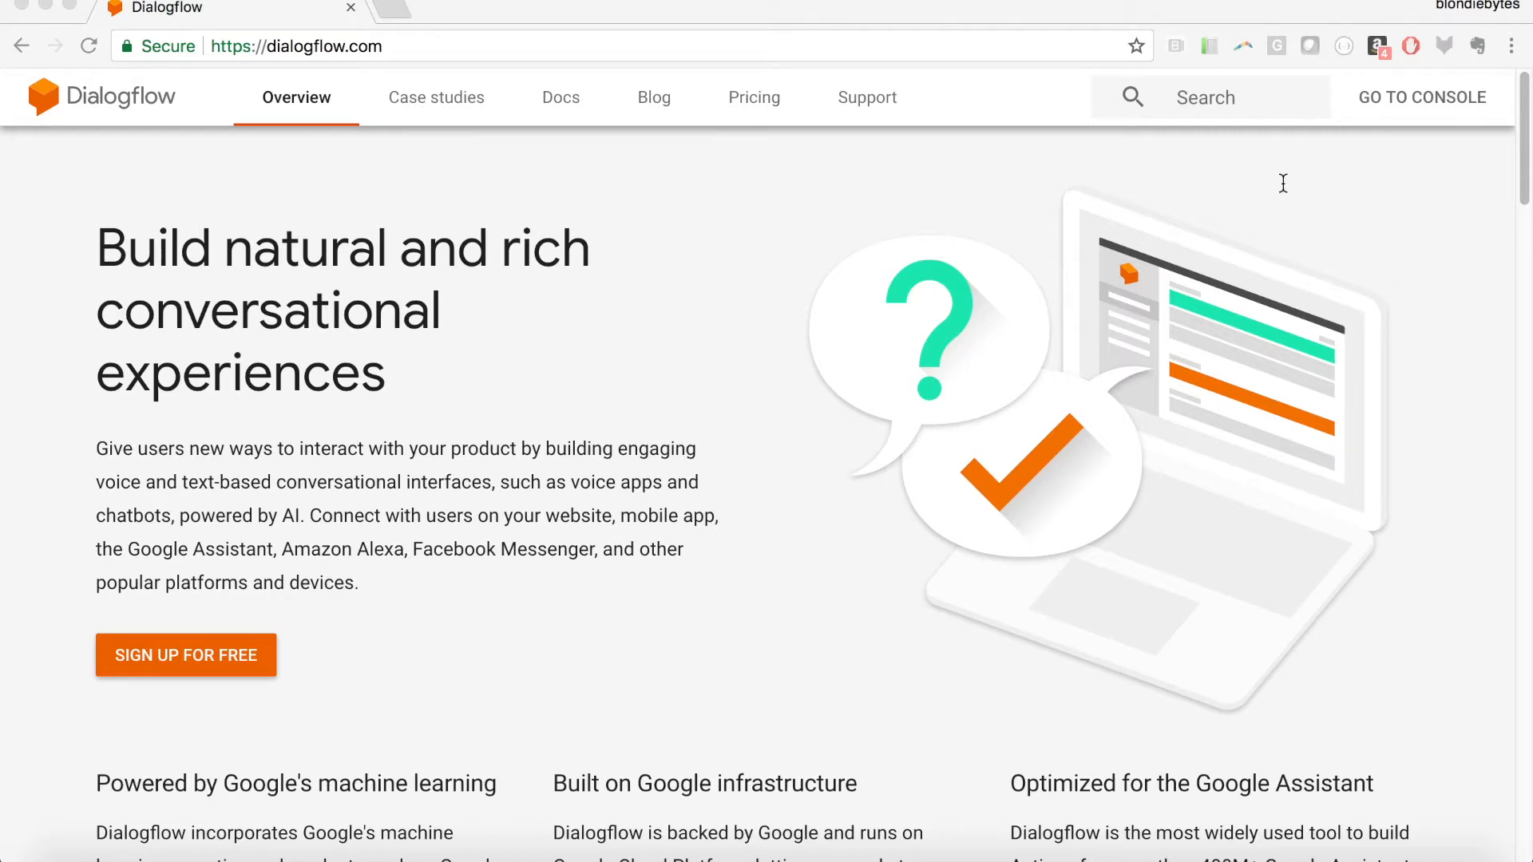
# Go to the Dialogflow console and sign in with the Google account.
pyautogui.click(1396, 100)
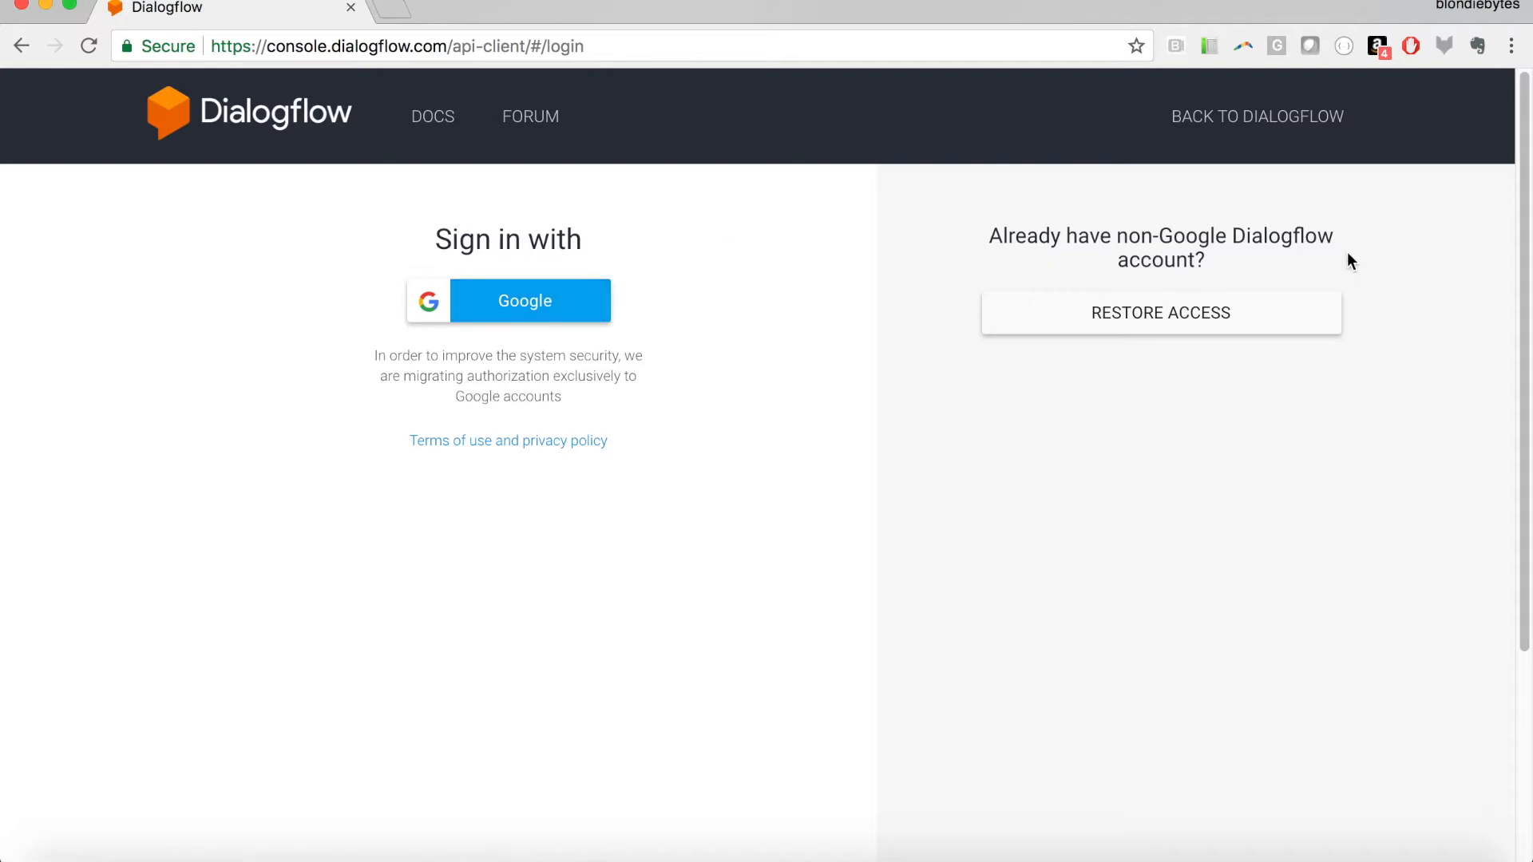
pyautogui.click(587, 296)
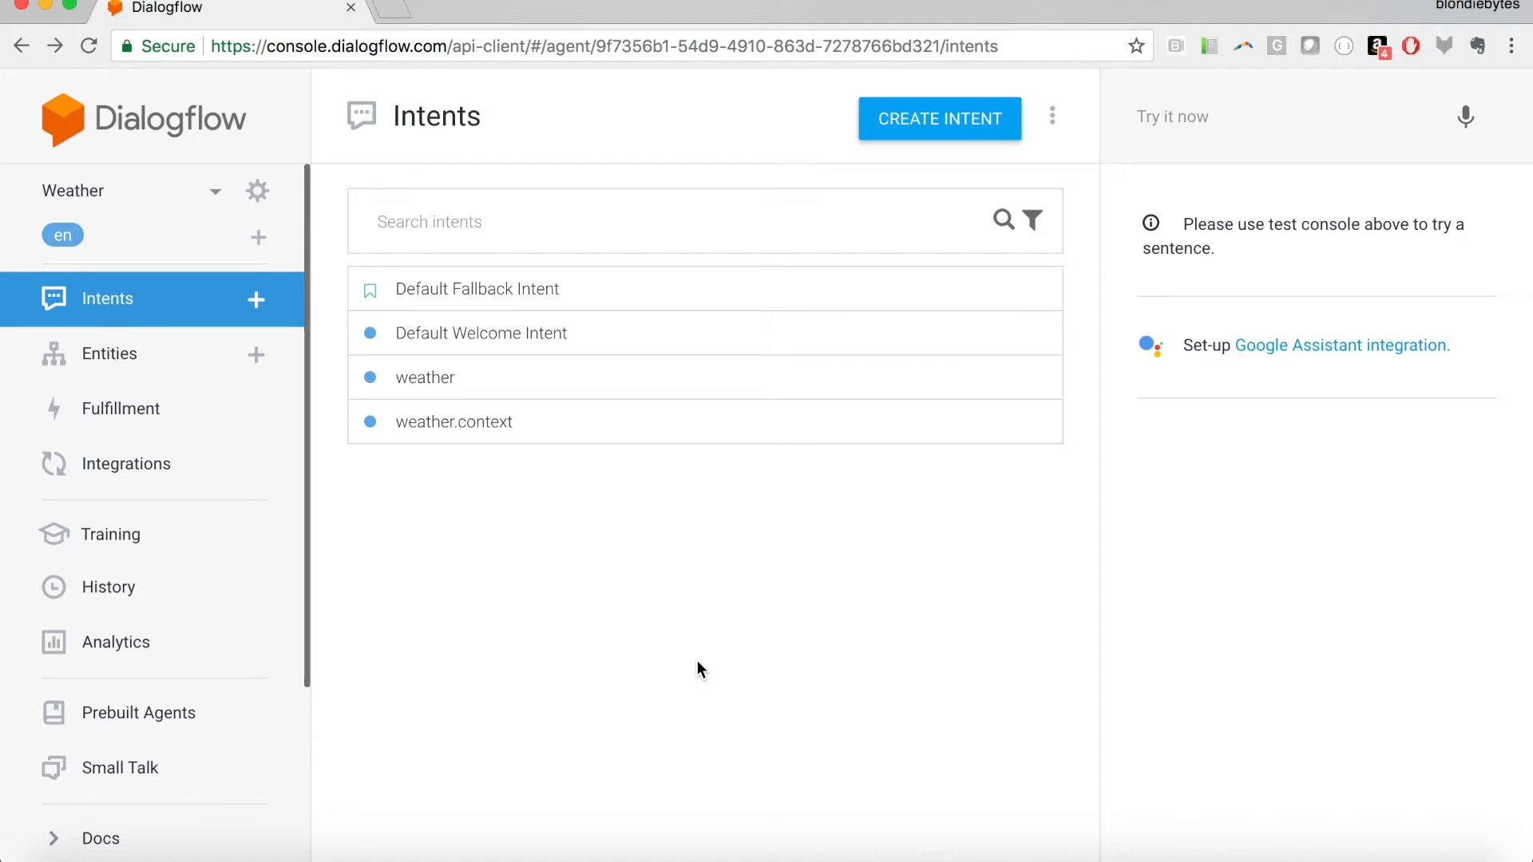
# Create a new agent named SoulCycle, keeping the default language, time zone and Google project settings.
pyautogui.click(215, 191)
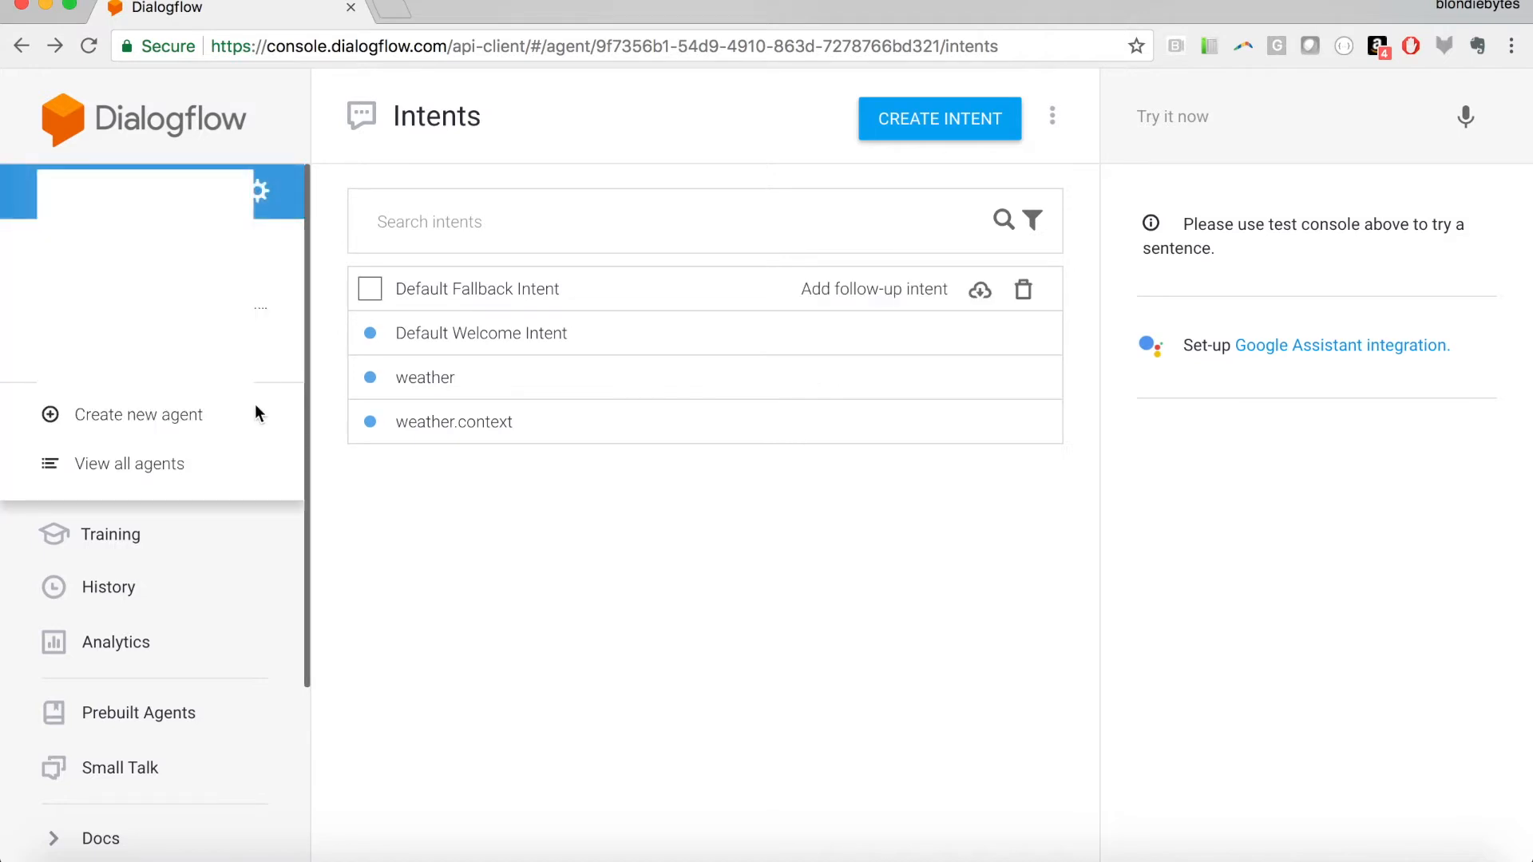
pyautogui.click(97, 432)
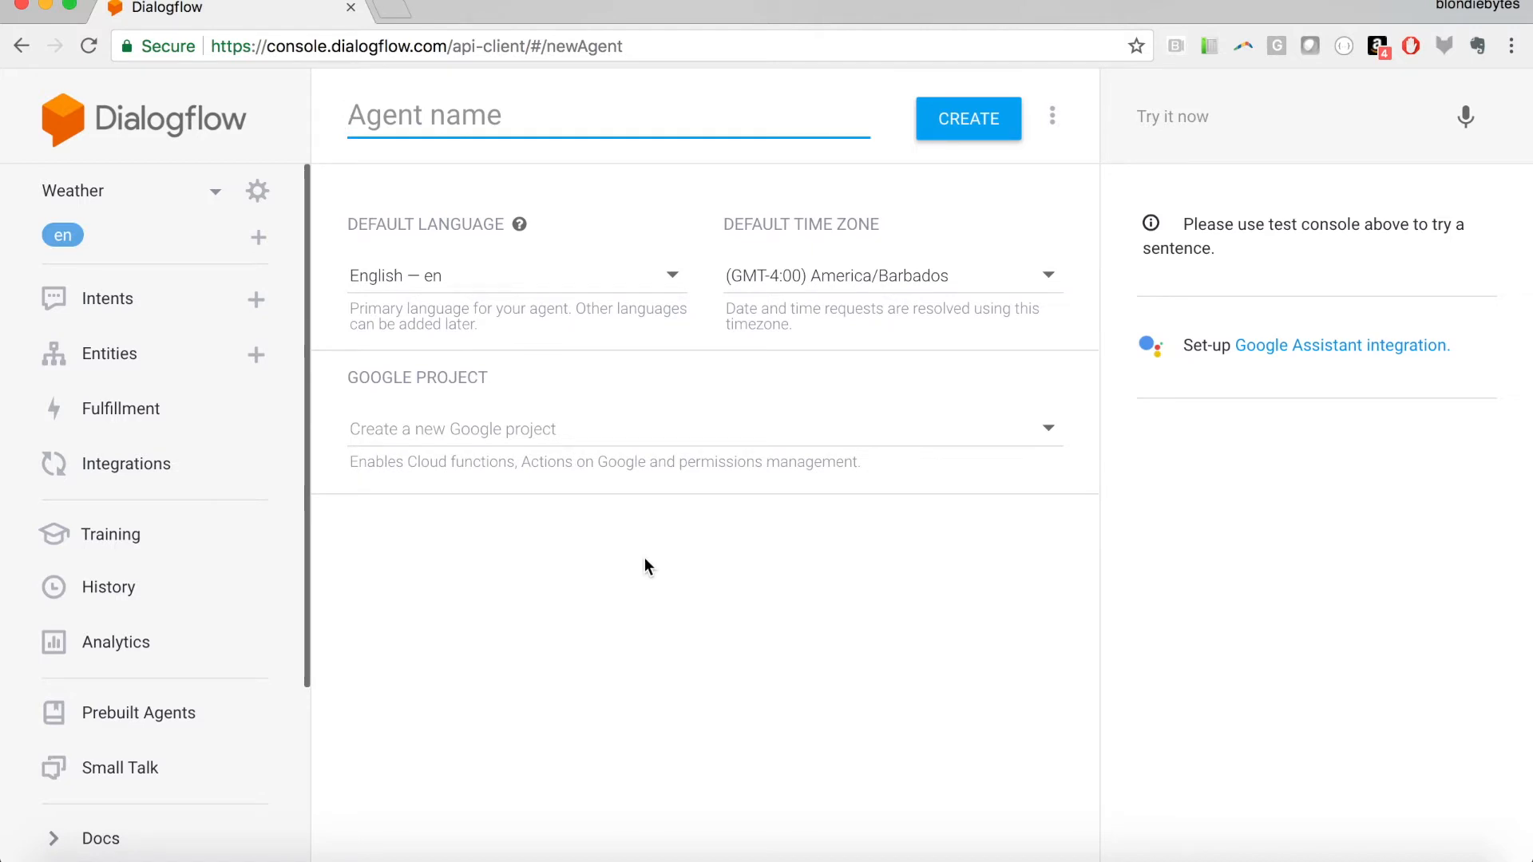
pyautogui.write('Soul')
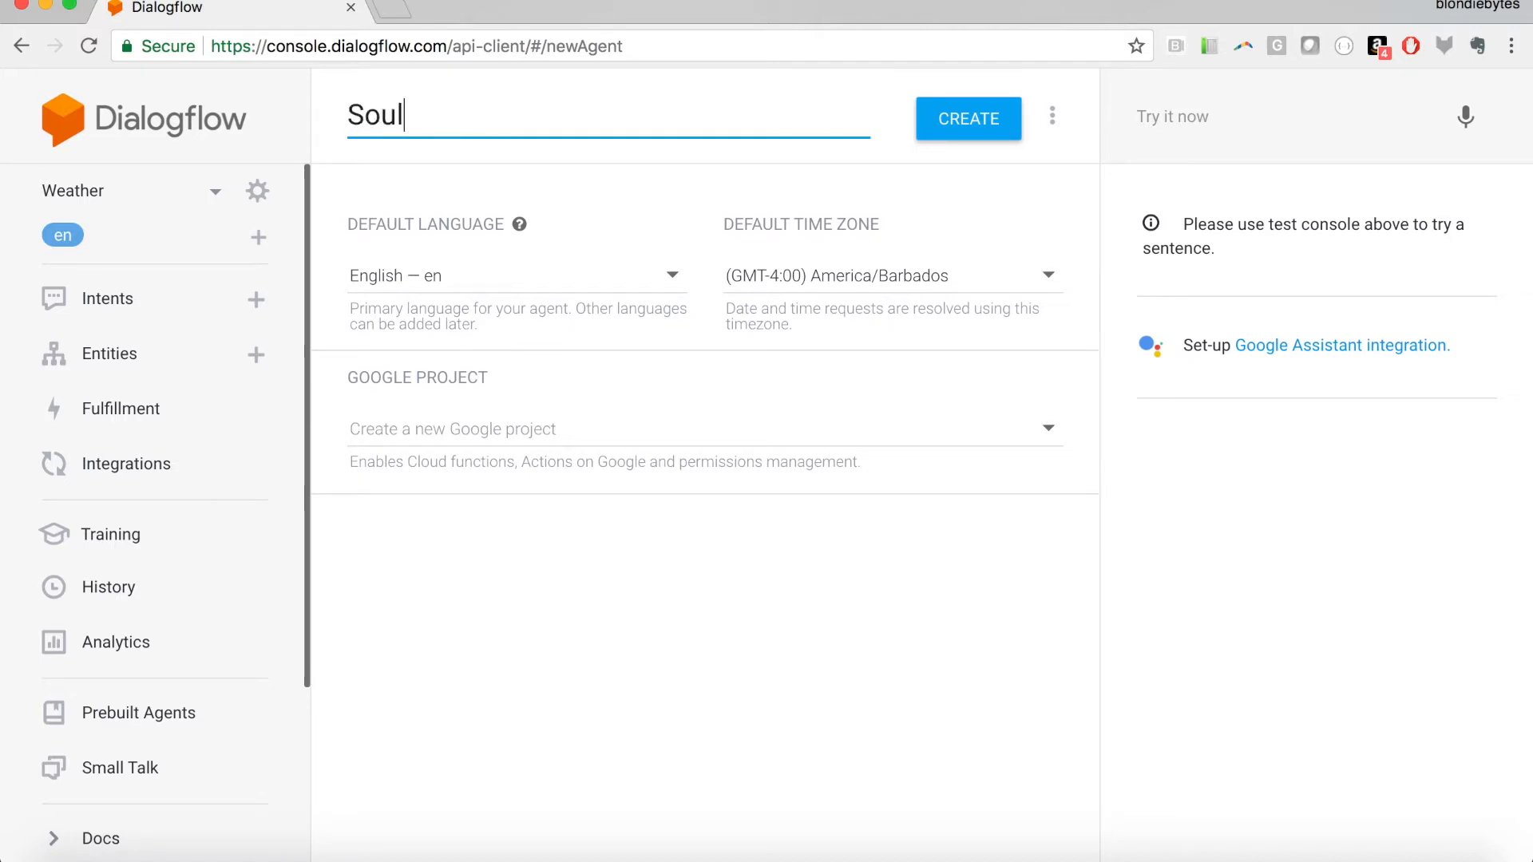
pyautogui.write('Cycle')
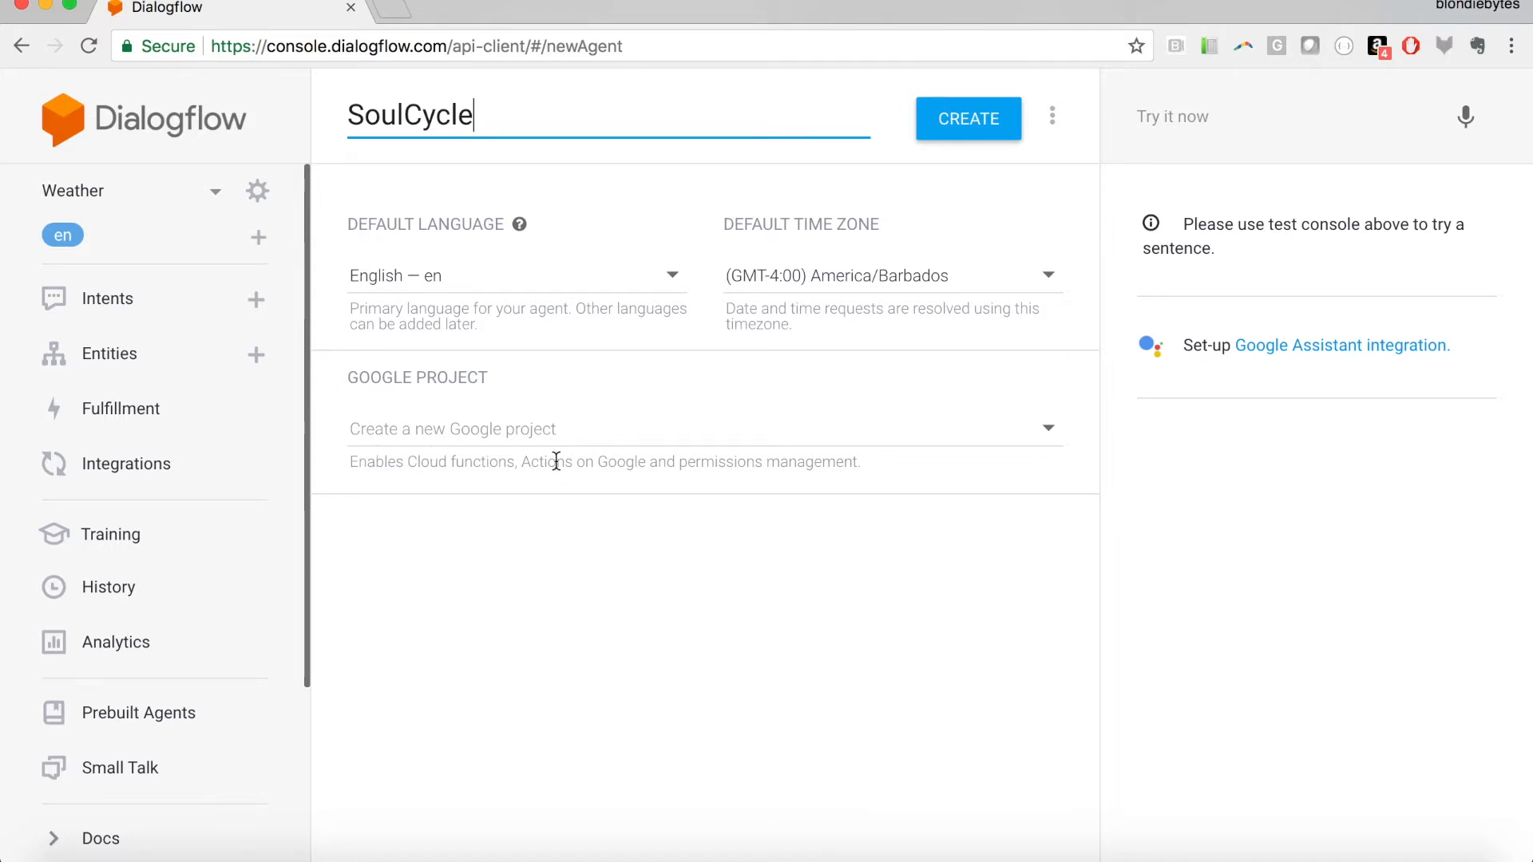
pyautogui.click(968, 130)
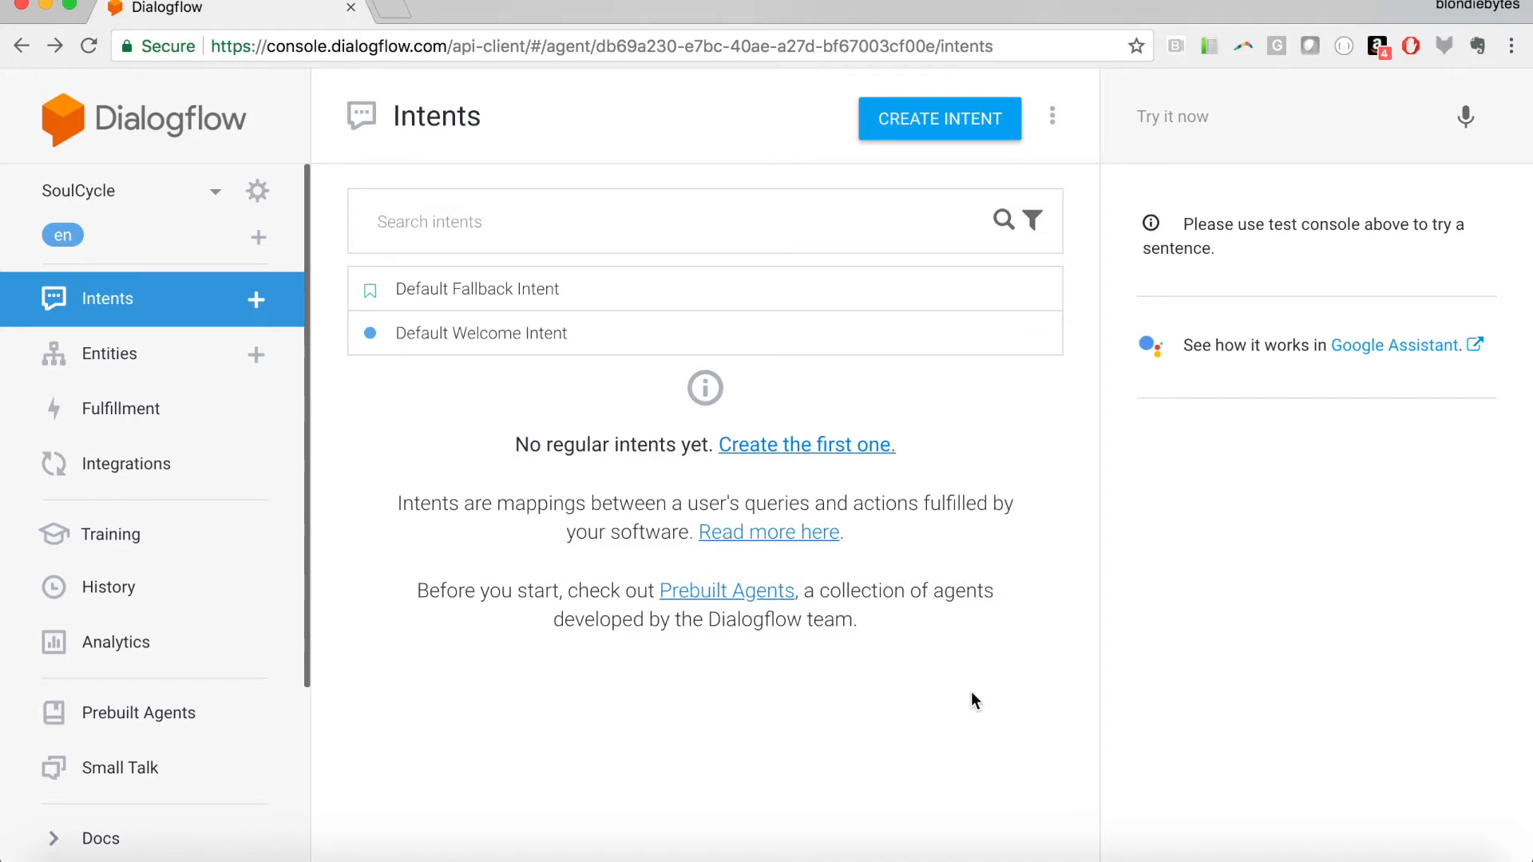
# Add the training phrases "Hi", "Hello" and "Hey" to the Default Welcome Intent.
pyautogui.click(469, 344)
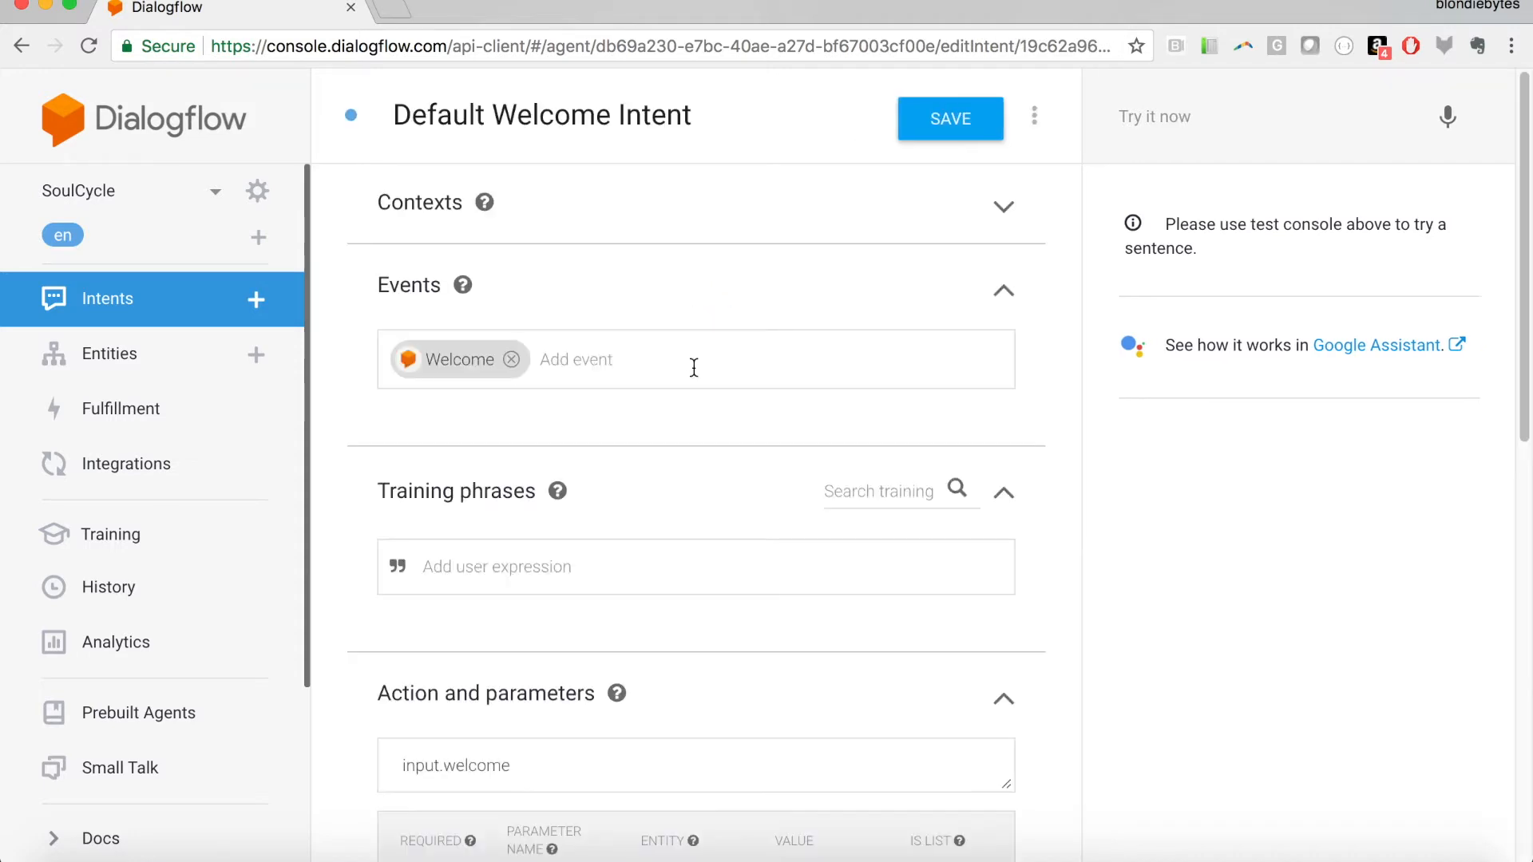
pyautogui.click(619, 203)
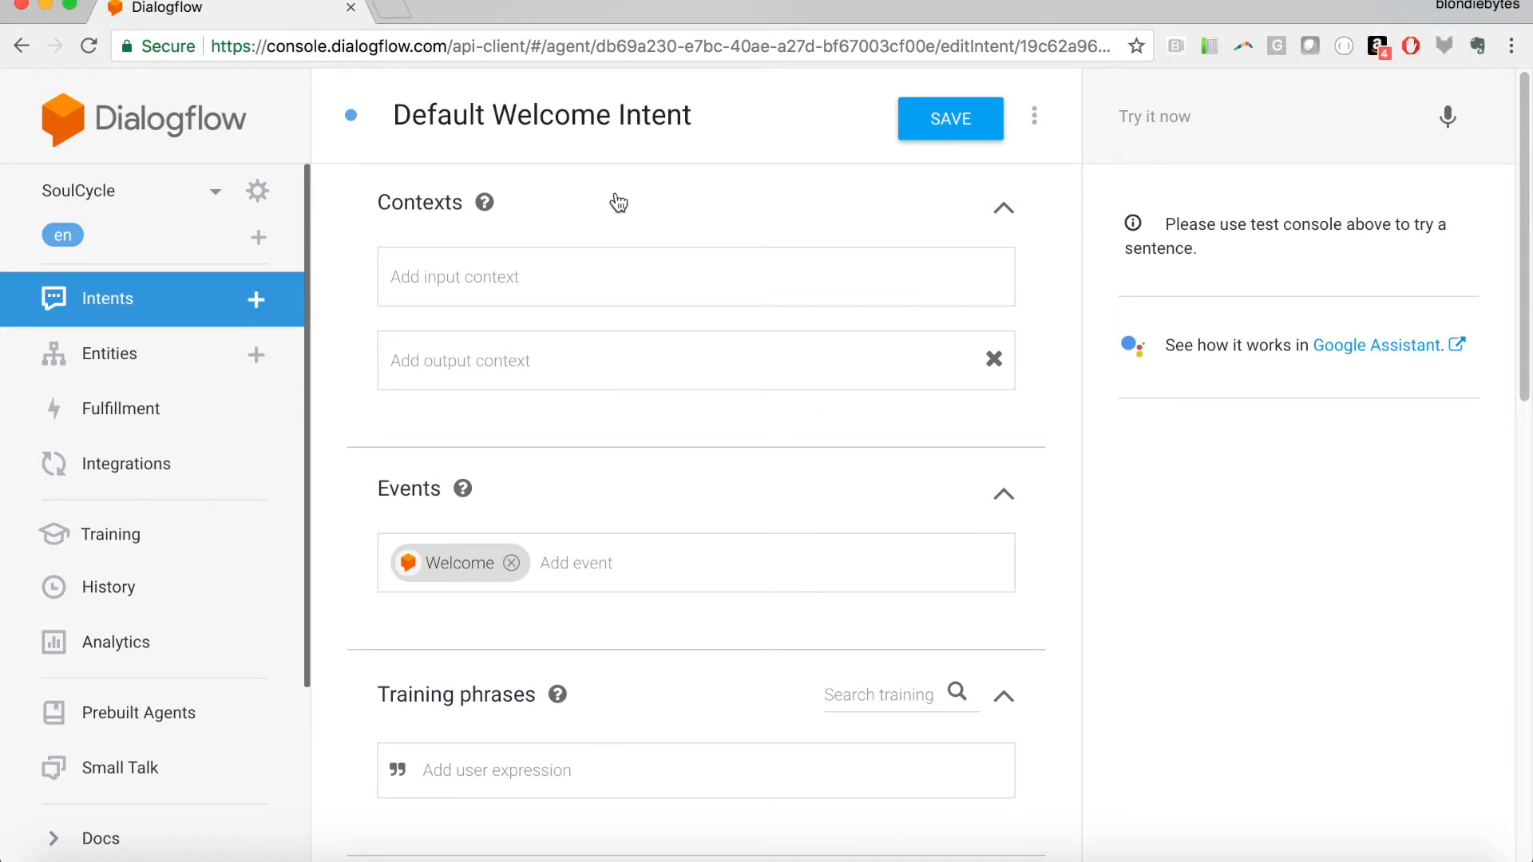
pyautogui.scroll(-2, 622, 390)
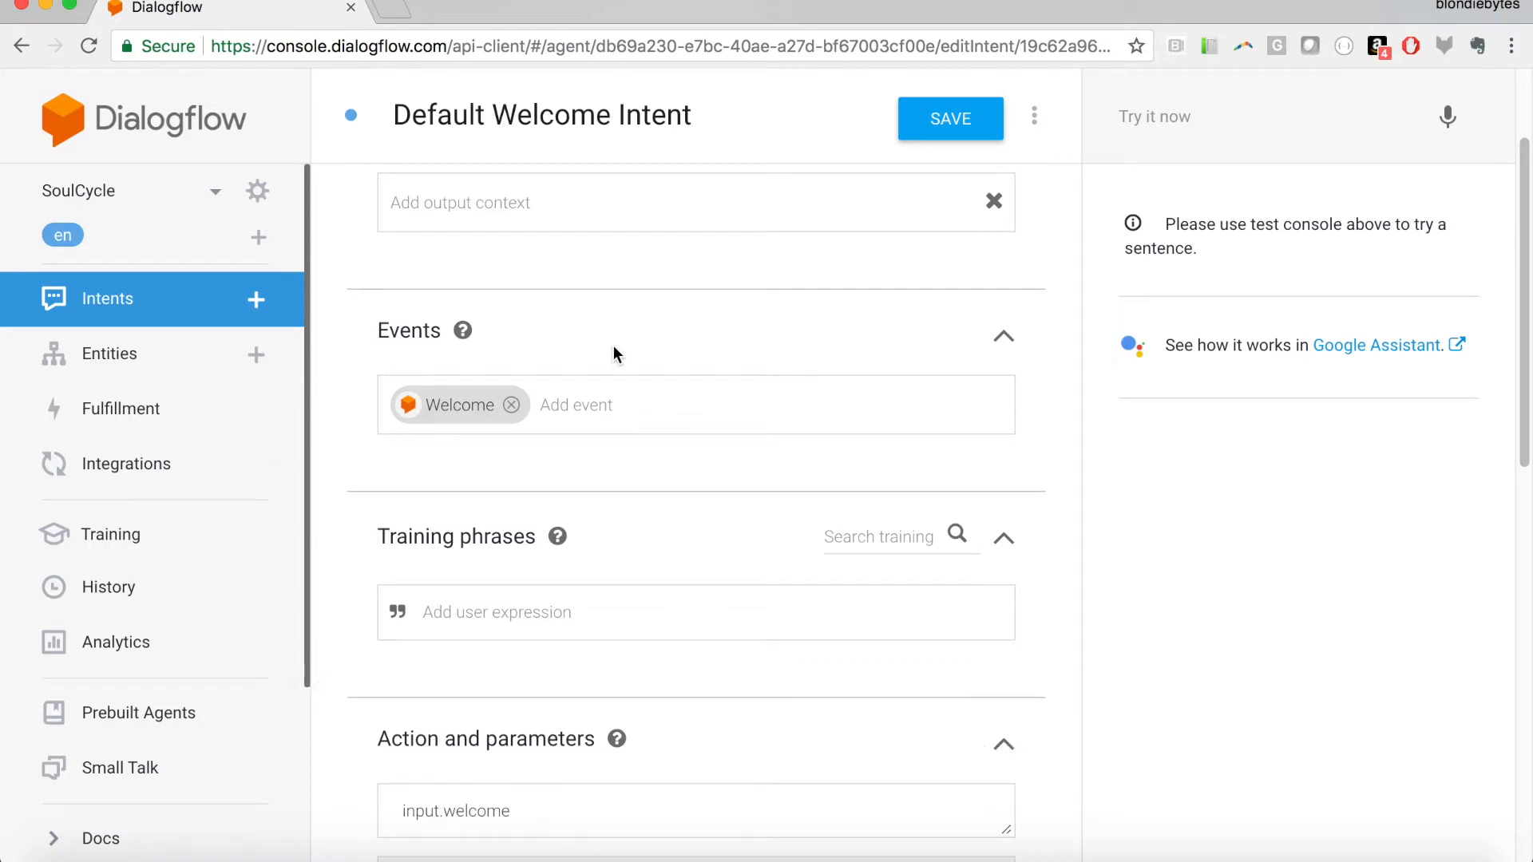
pyautogui.scroll(-3, 658, 512)
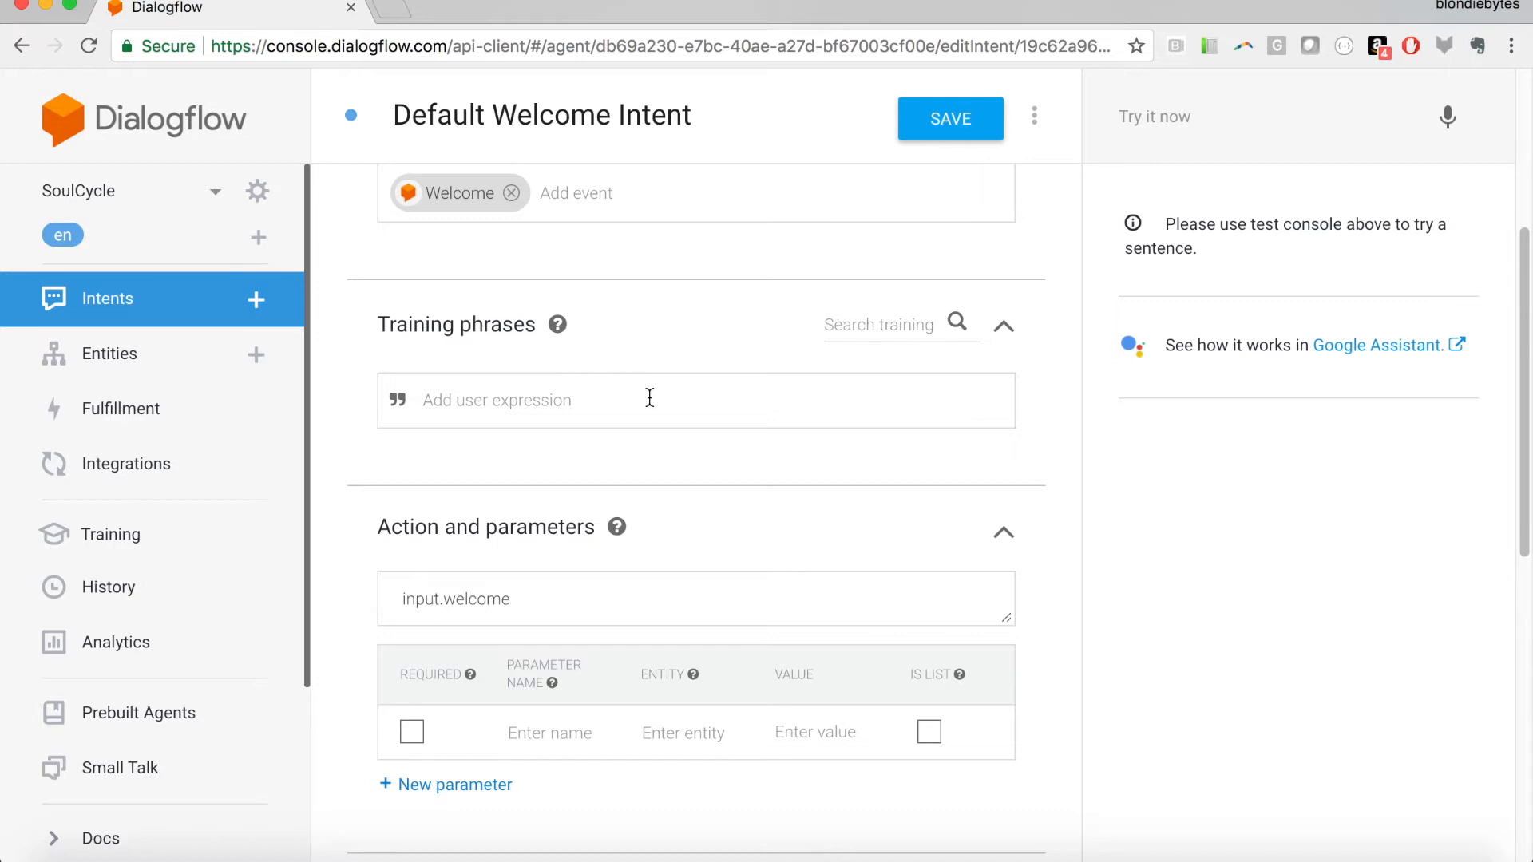
pyautogui.write('Hi')
pyautogui.press('Return')
pyautogui.write('Hello')
pyautogui.press('Return')
pyautogui.write('Hey')
pyautogui.press('Return')
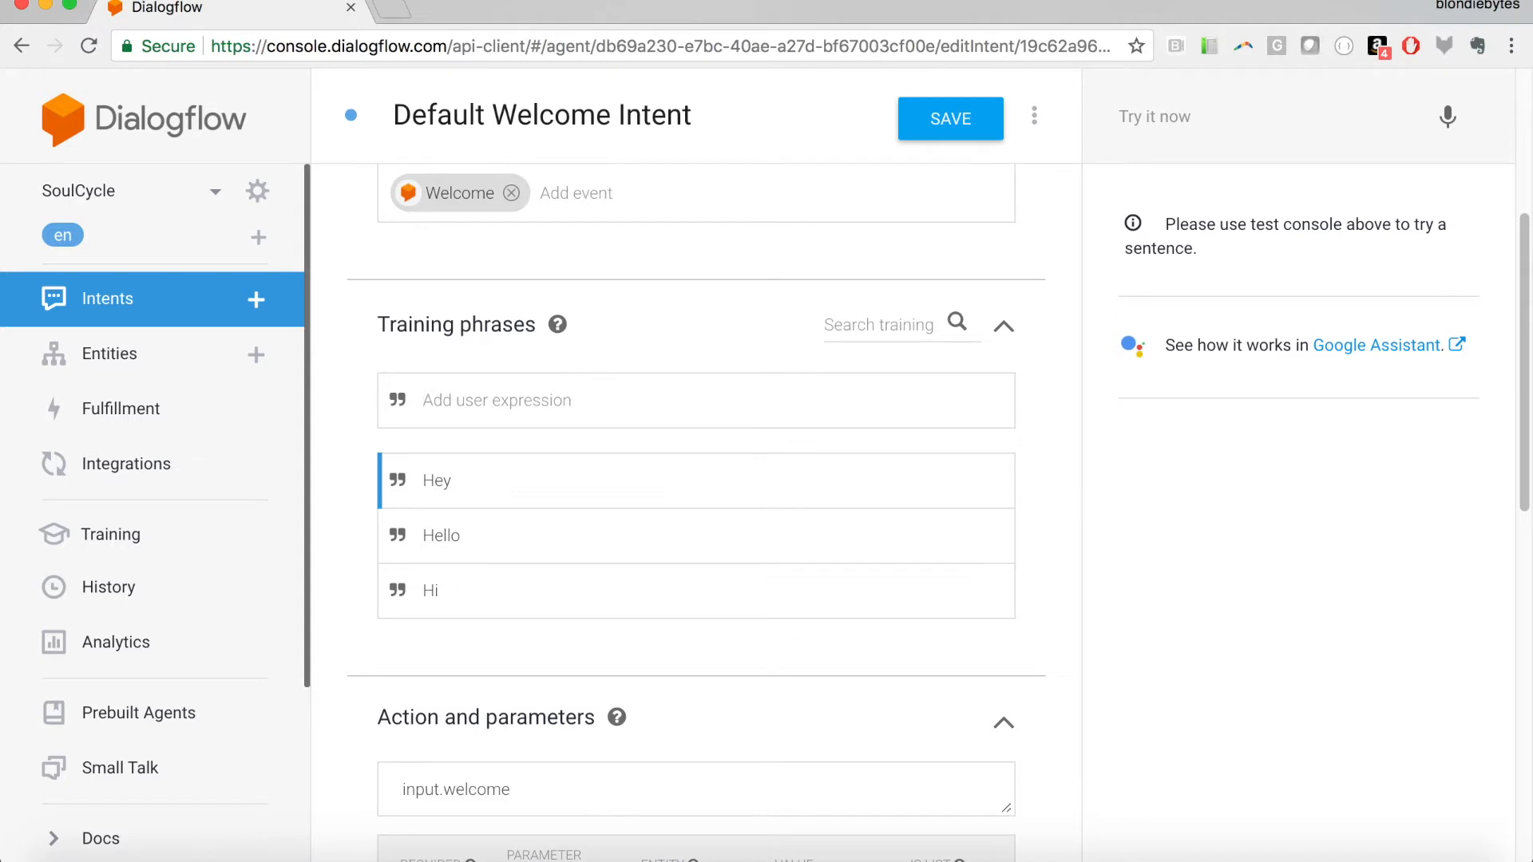
# Delete all four predefined text responses of the Default Welcome Intent.
pyautogui.scroll(-5, 671, 527)
pyautogui.scroll(1, 673, 529)
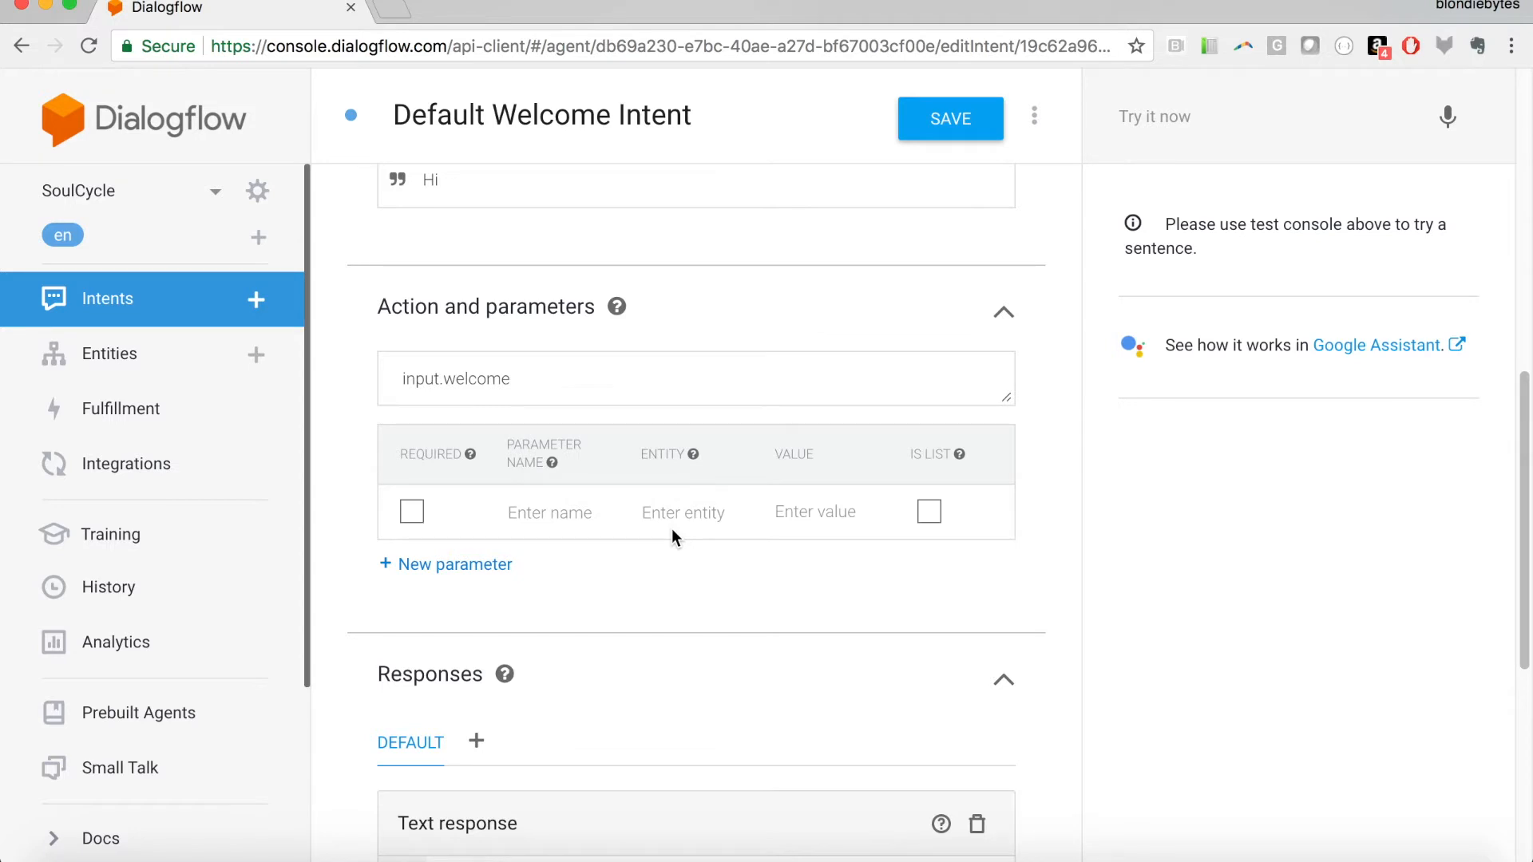
pyautogui.scroll(-5, 588, 615)
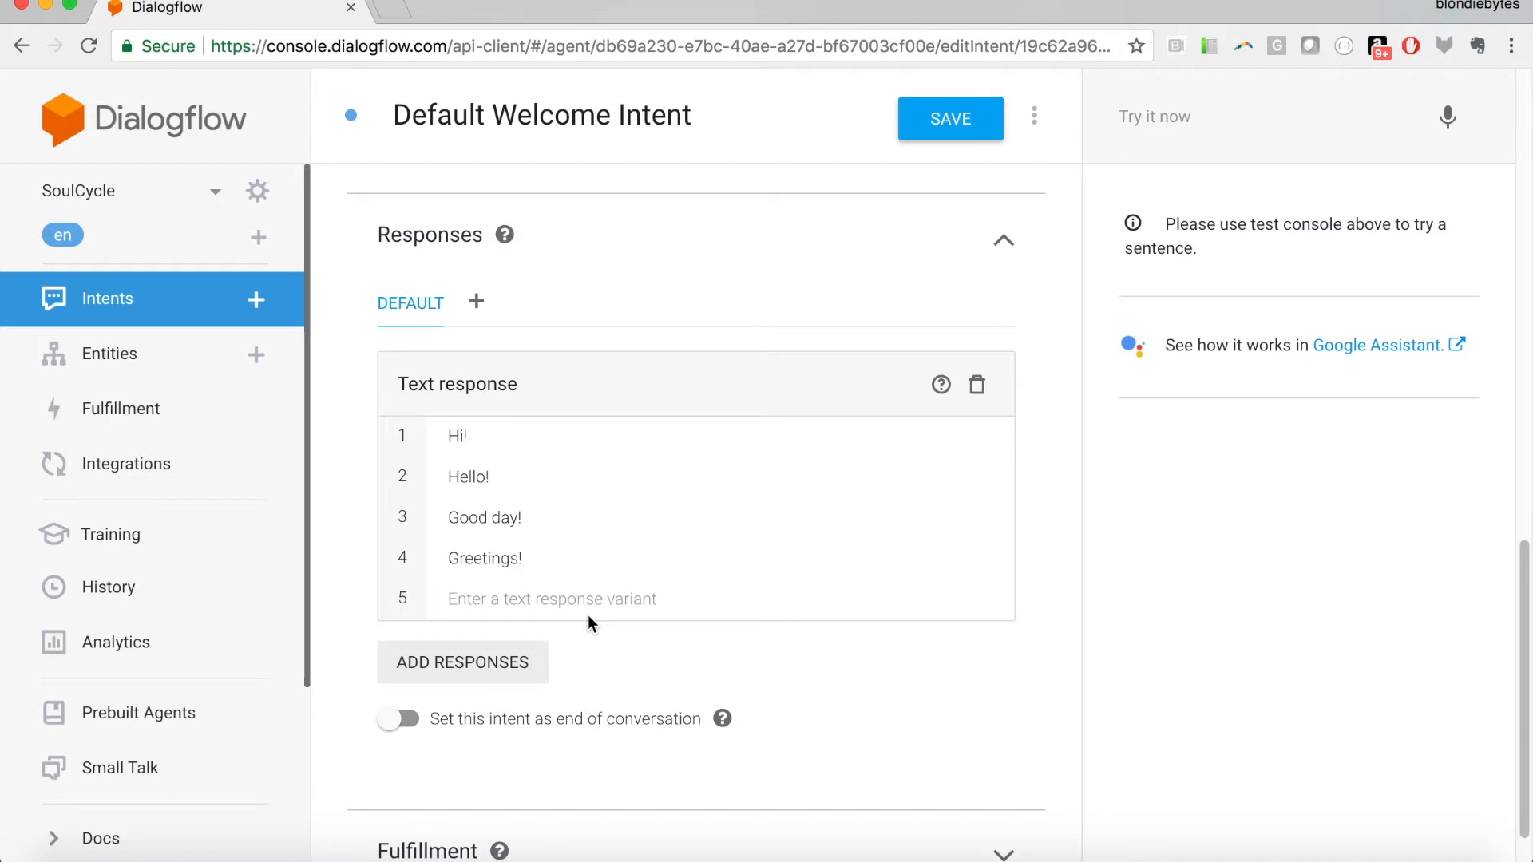
pyautogui.moveTo(513, 438)
pyautogui.click(987, 436)
pyautogui.click(988, 436)
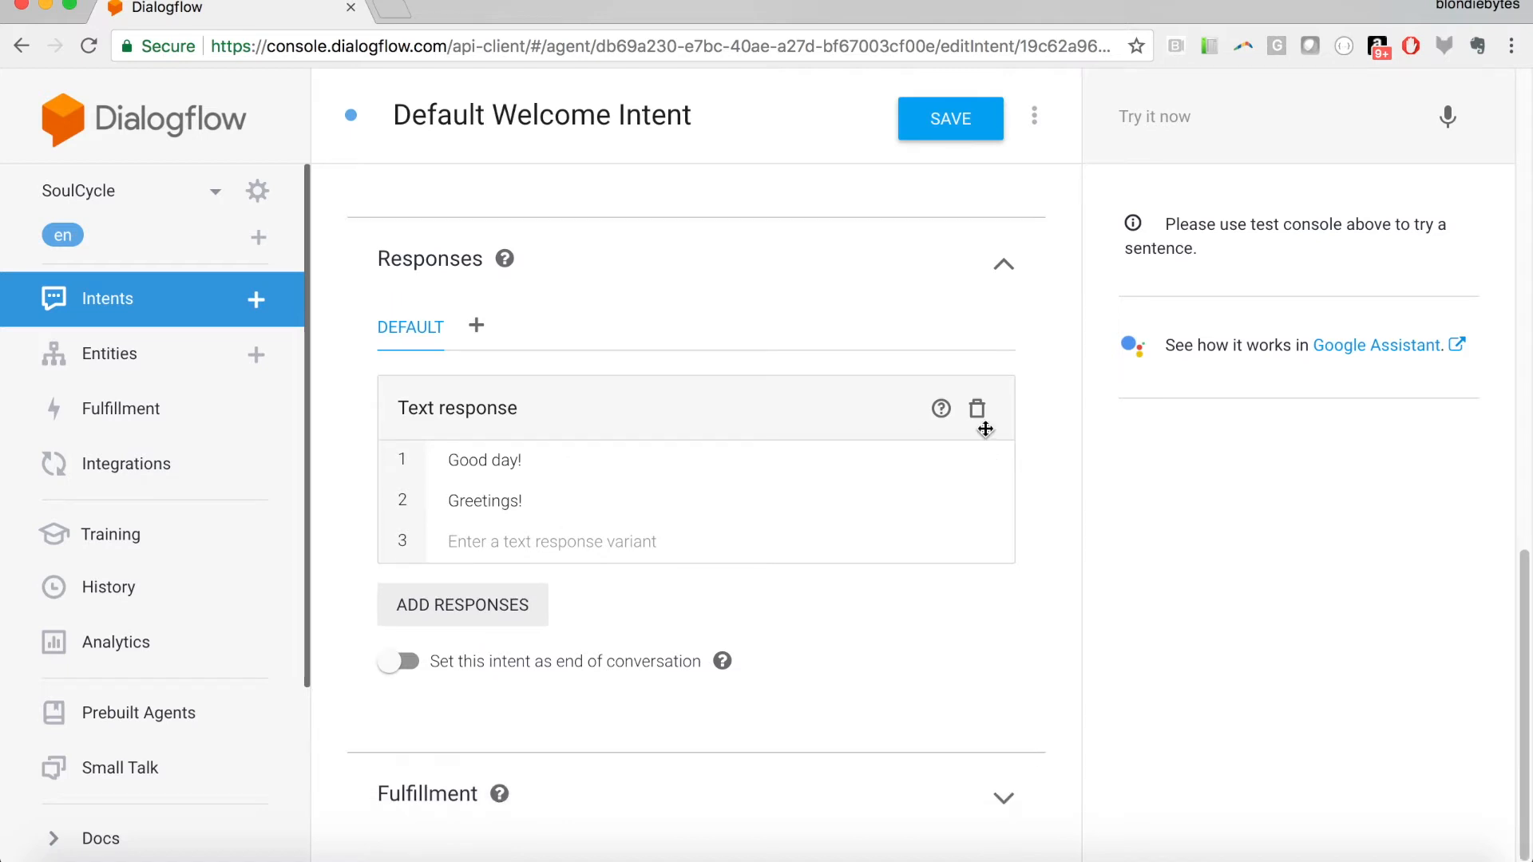
pyautogui.click(988, 454)
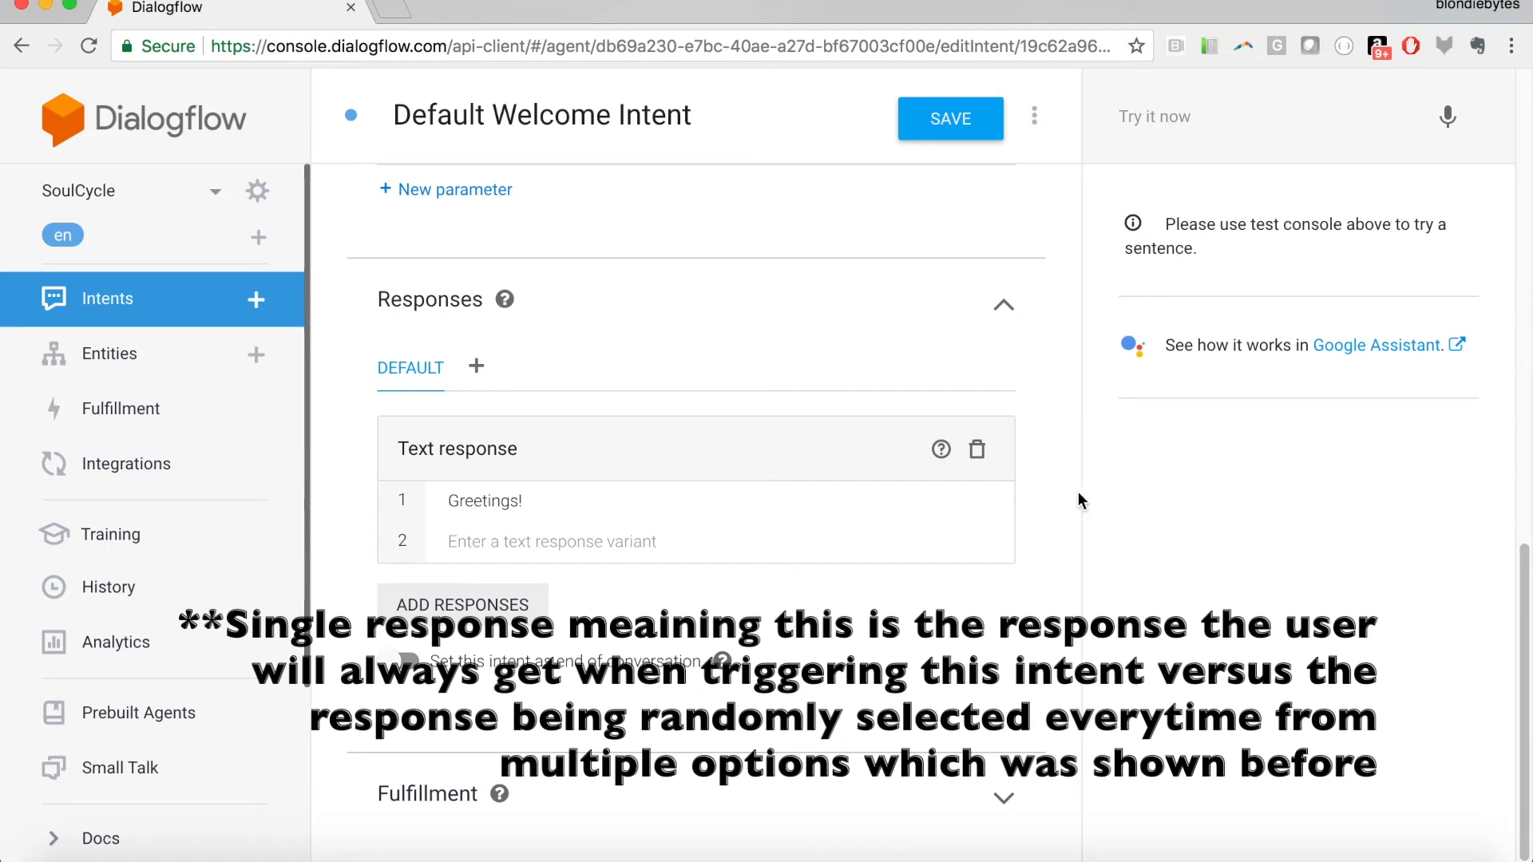
pyautogui.click(988, 502)
# Enter the text response "Welcome to the SoulCycle chatbot! Would you like to book a bike at our studio?".
pyautogui.click(474, 541)
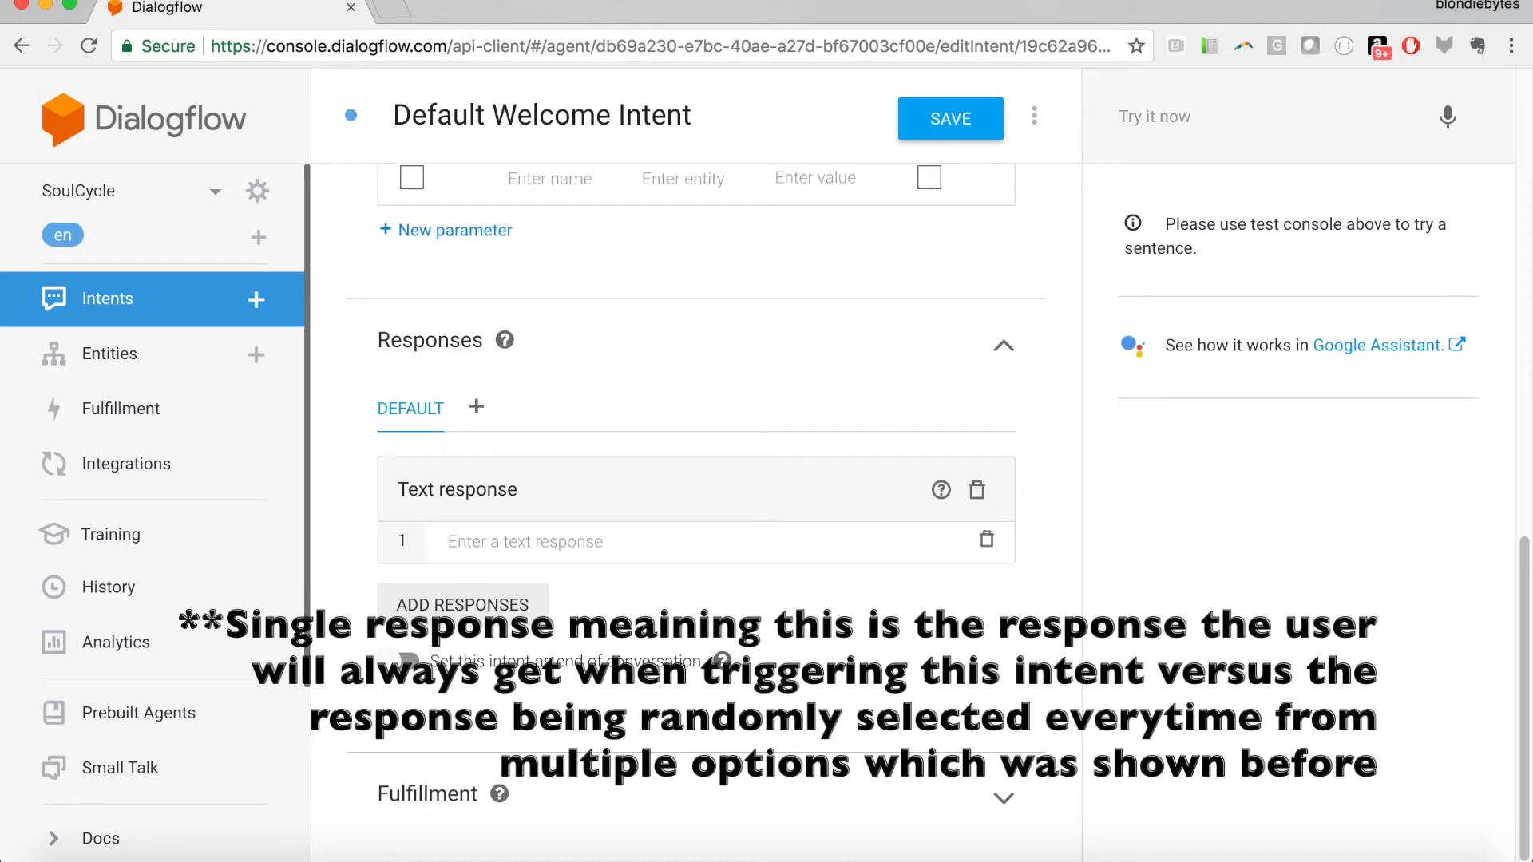
pyautogui.write('Welcome to')
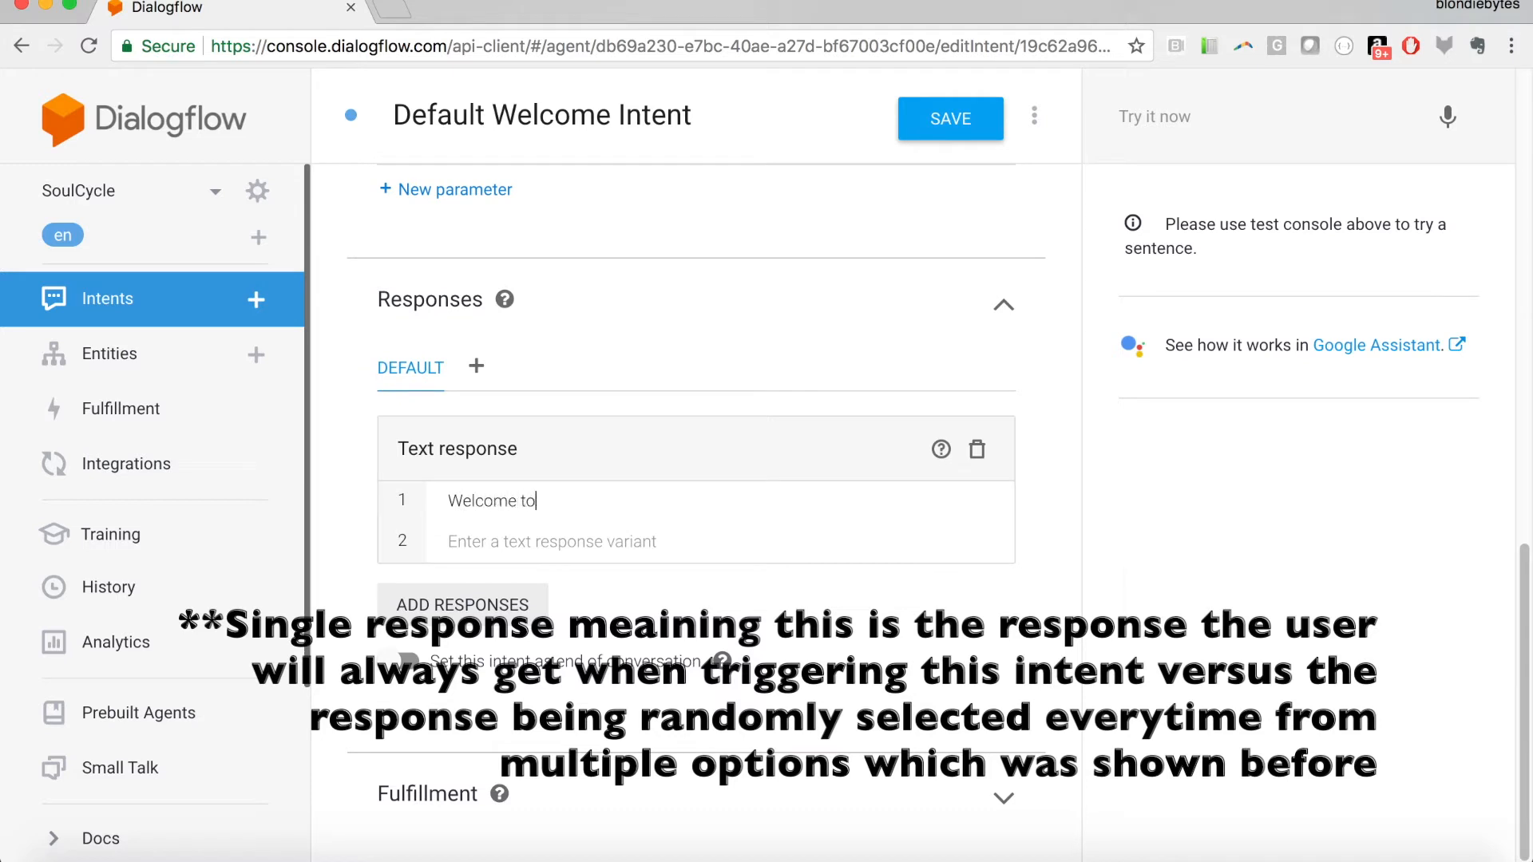
pyautogui.write(' the SoulCycle chatbot! Would you like to book a bike t')
pyautogui.press('BackSpace')
pyautogui.write('at our studio? ')
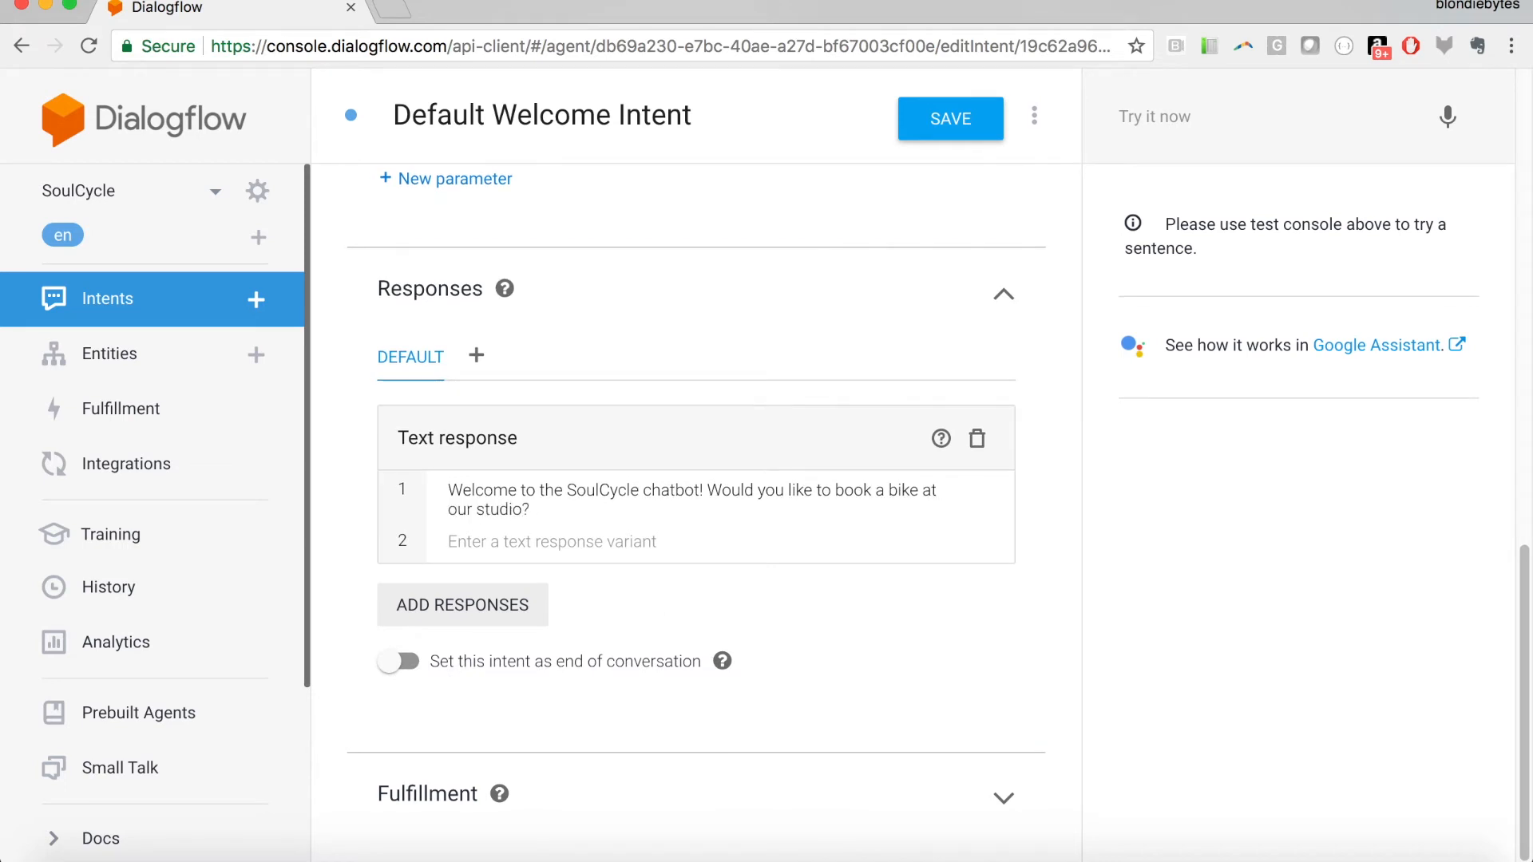
# Extend the welcome response with "If so, enter see available classes. If not, enter not interested.".
pyautogui.write('If so, enter see avaliable cl')
pyautogui.press('BackSpace')
pyautogui.press('BackSpace')
pyautogui.press('BackSpace')
pyautogui.press('BackSpace')
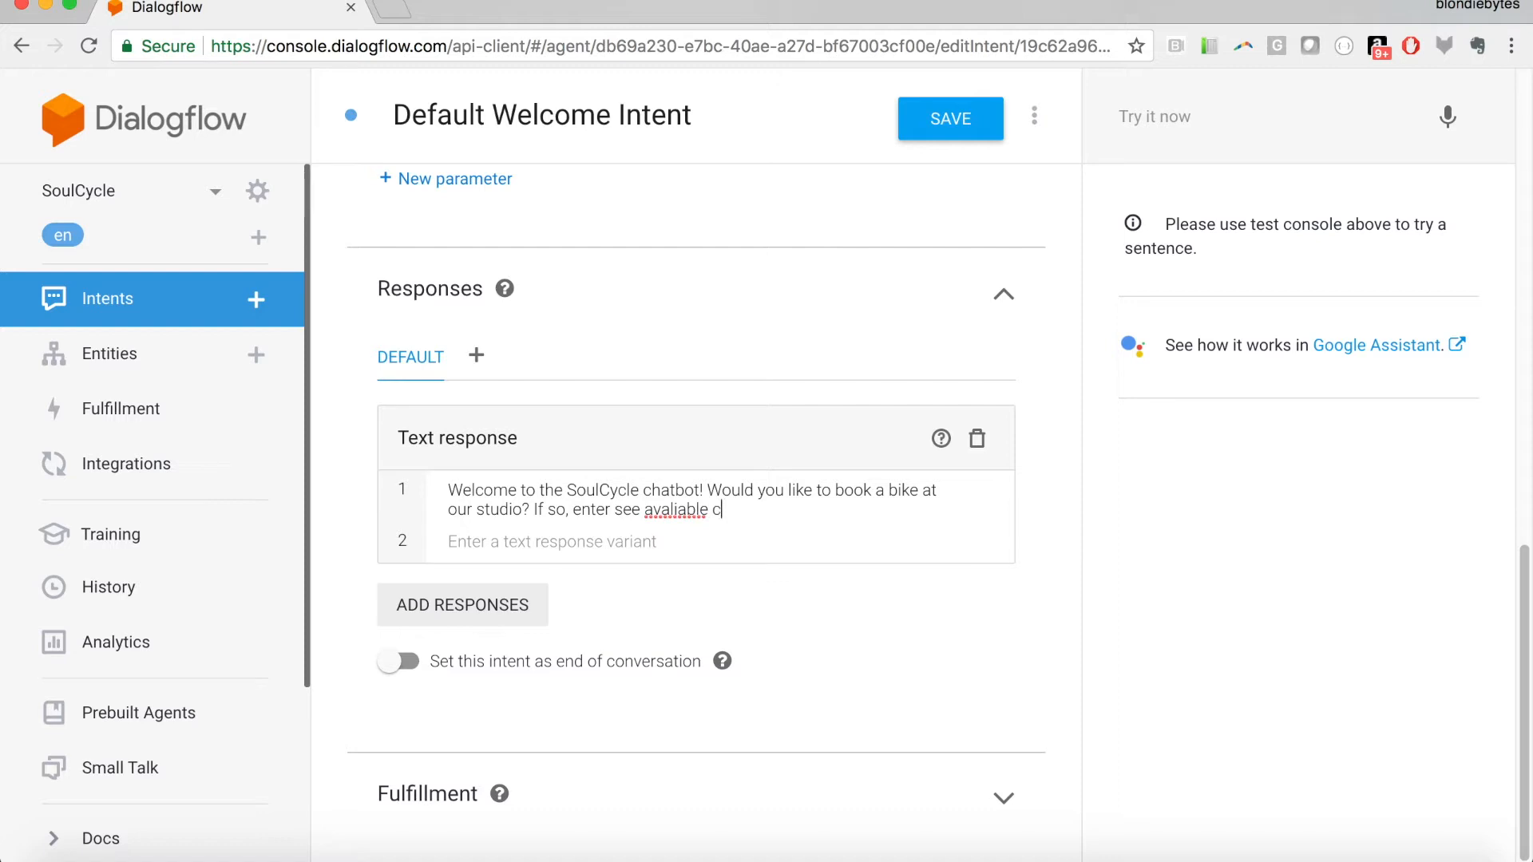
pyautogui.press('BackSpace')
pyautogui.press('BackSpace')
pyautogui.press('BackSpace')
pyautogui.press('BackSpace')
pyautogui.press('BackSpace')
pyautogui.write('ilable classes. If not, enter')
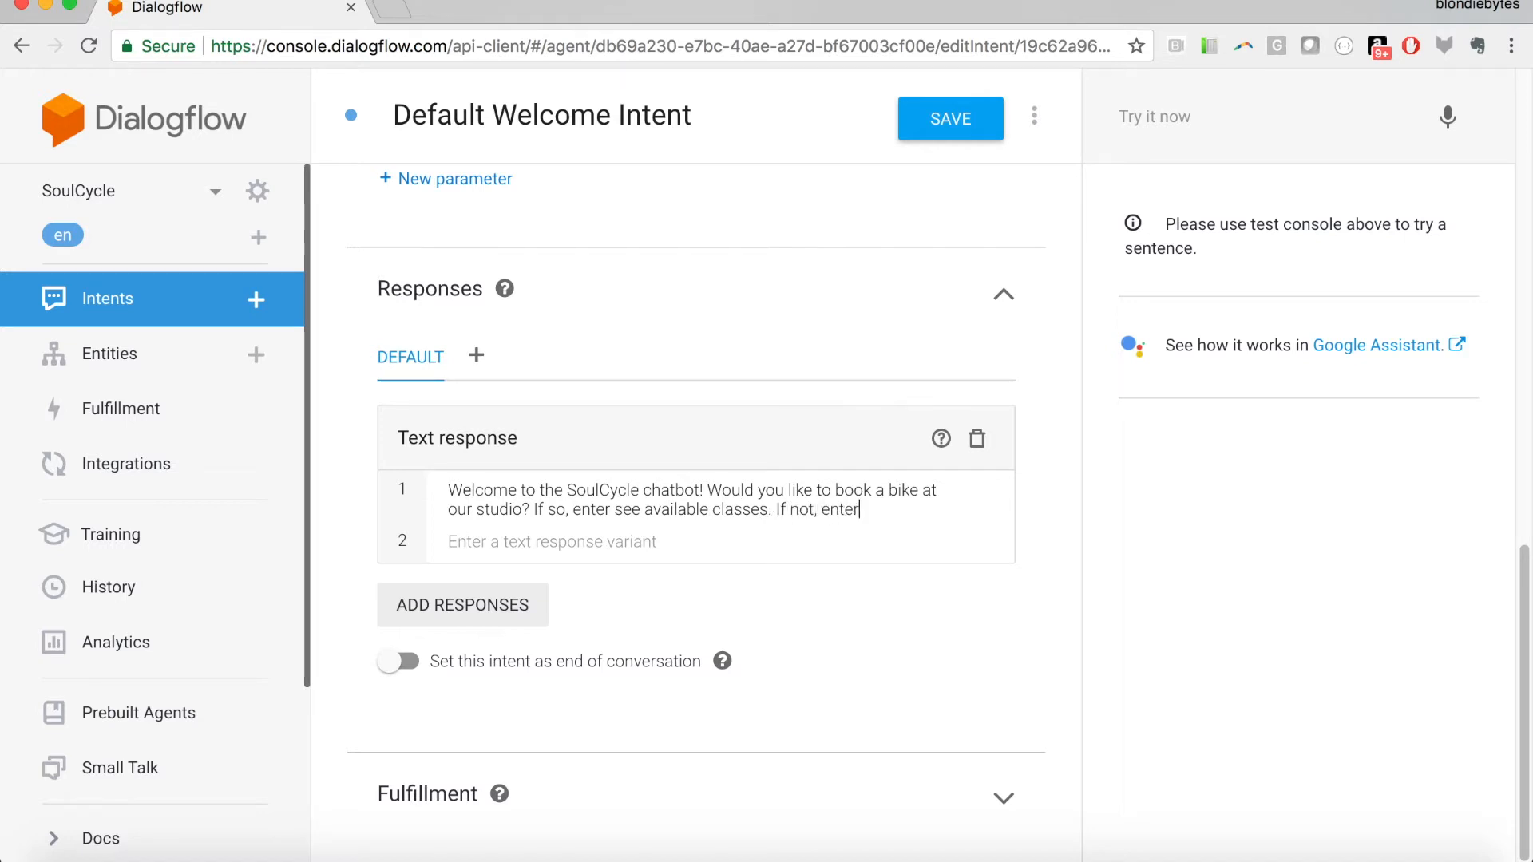
pyautogui.write(' not interested.')
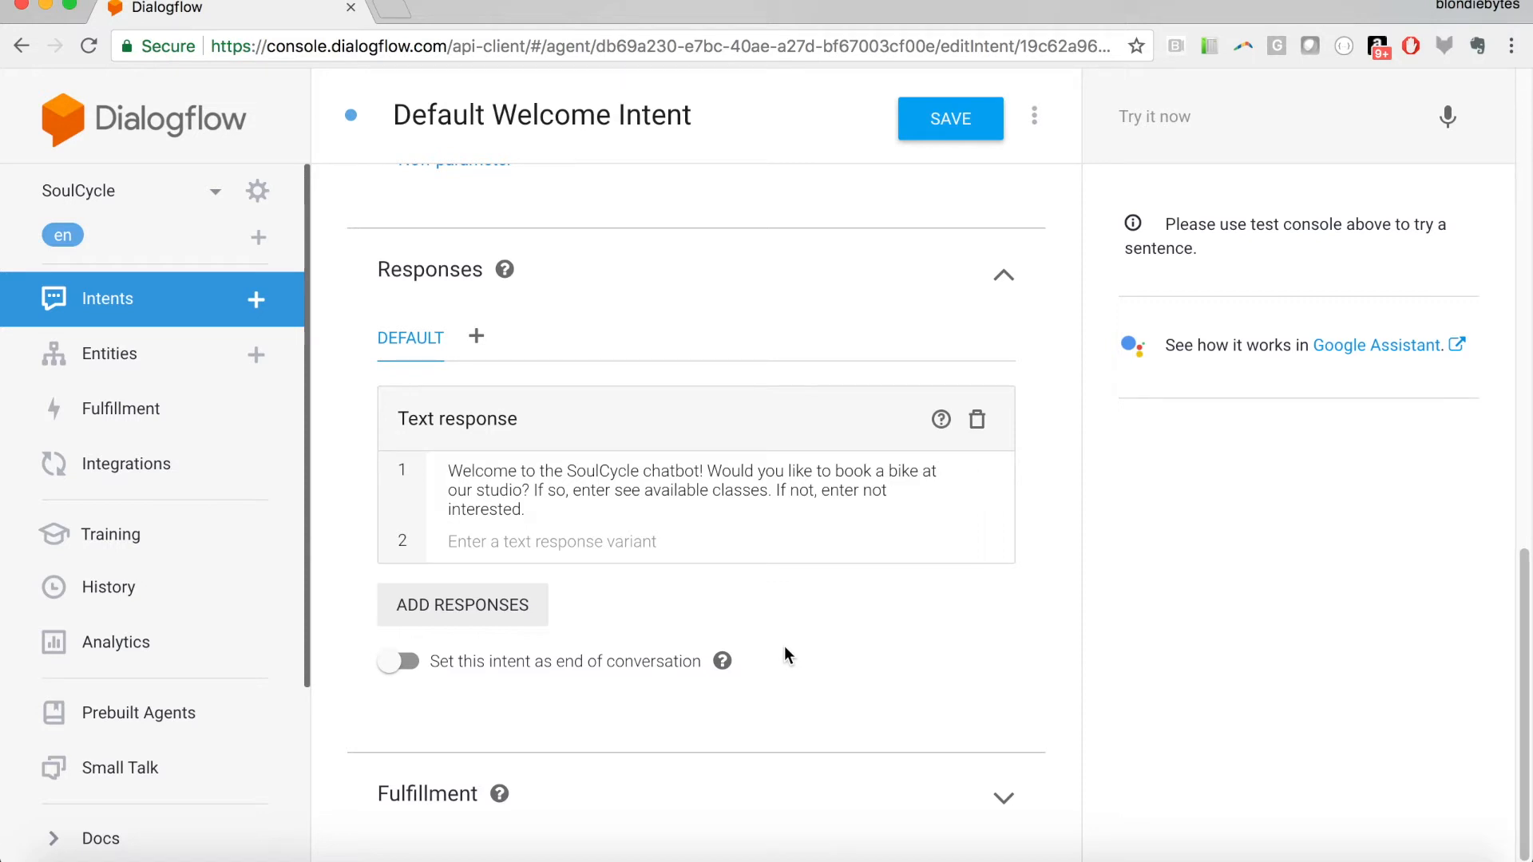
# Expand the fulfillment options, save the Default Welcome Intent and return to the intents list.
pyautogui.click(1011, 796)
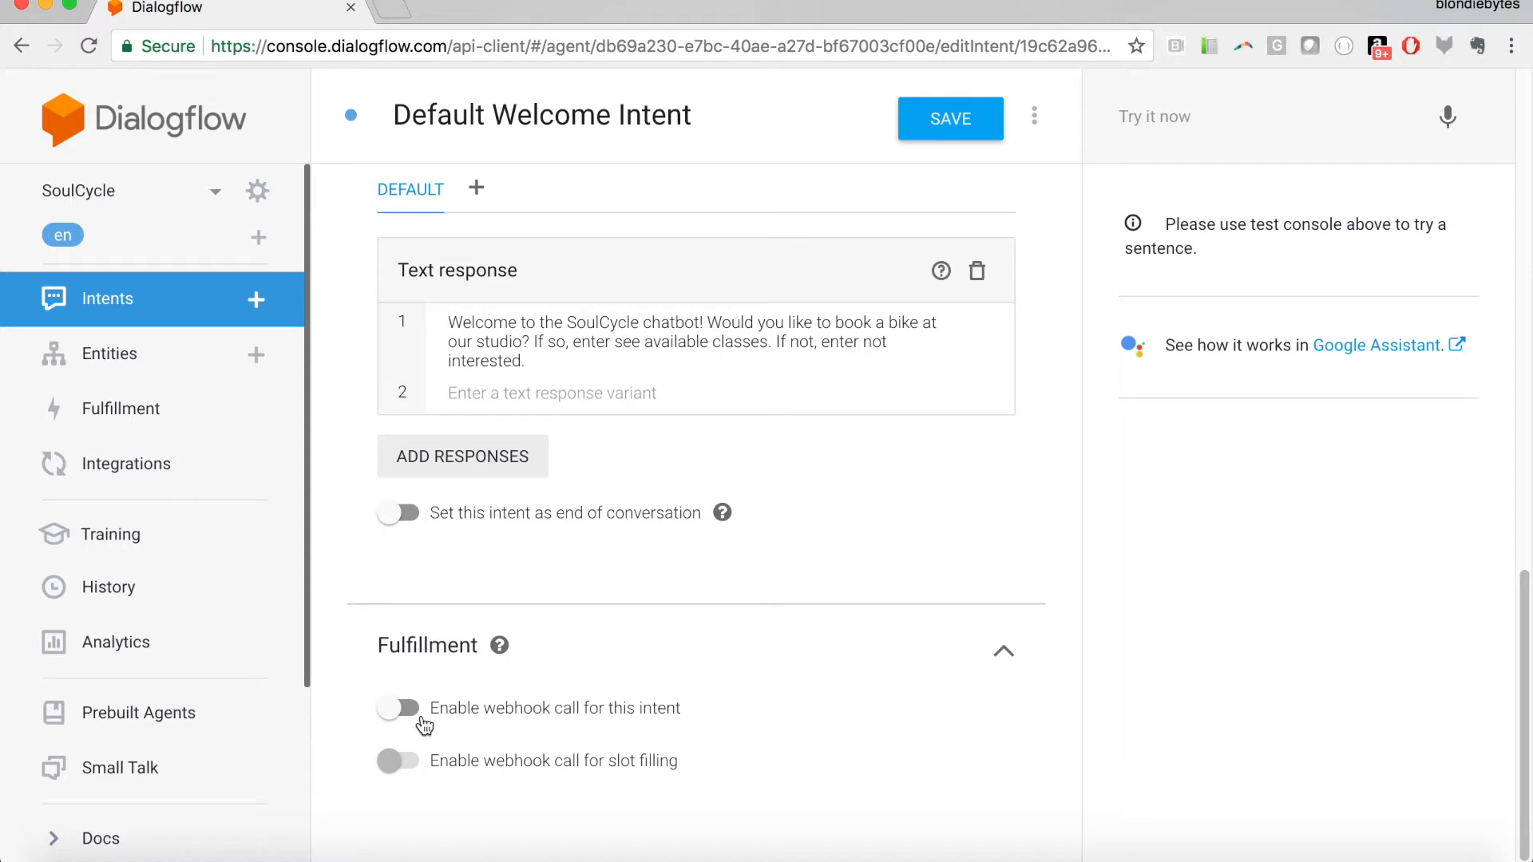
pyautogui.click(936, 146)
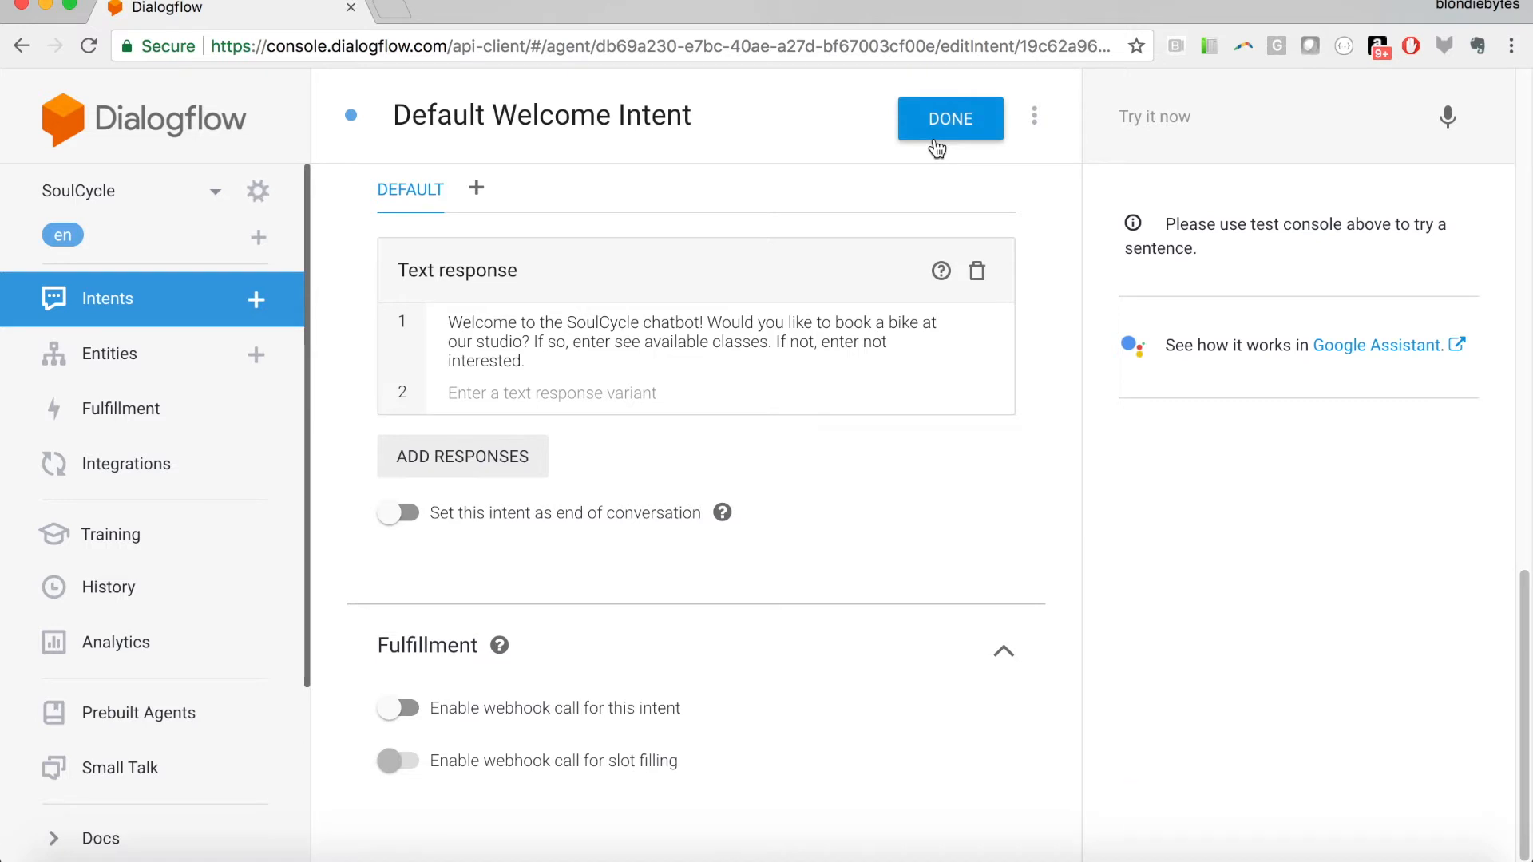
pyautogui.scroll(10, 936, 148)
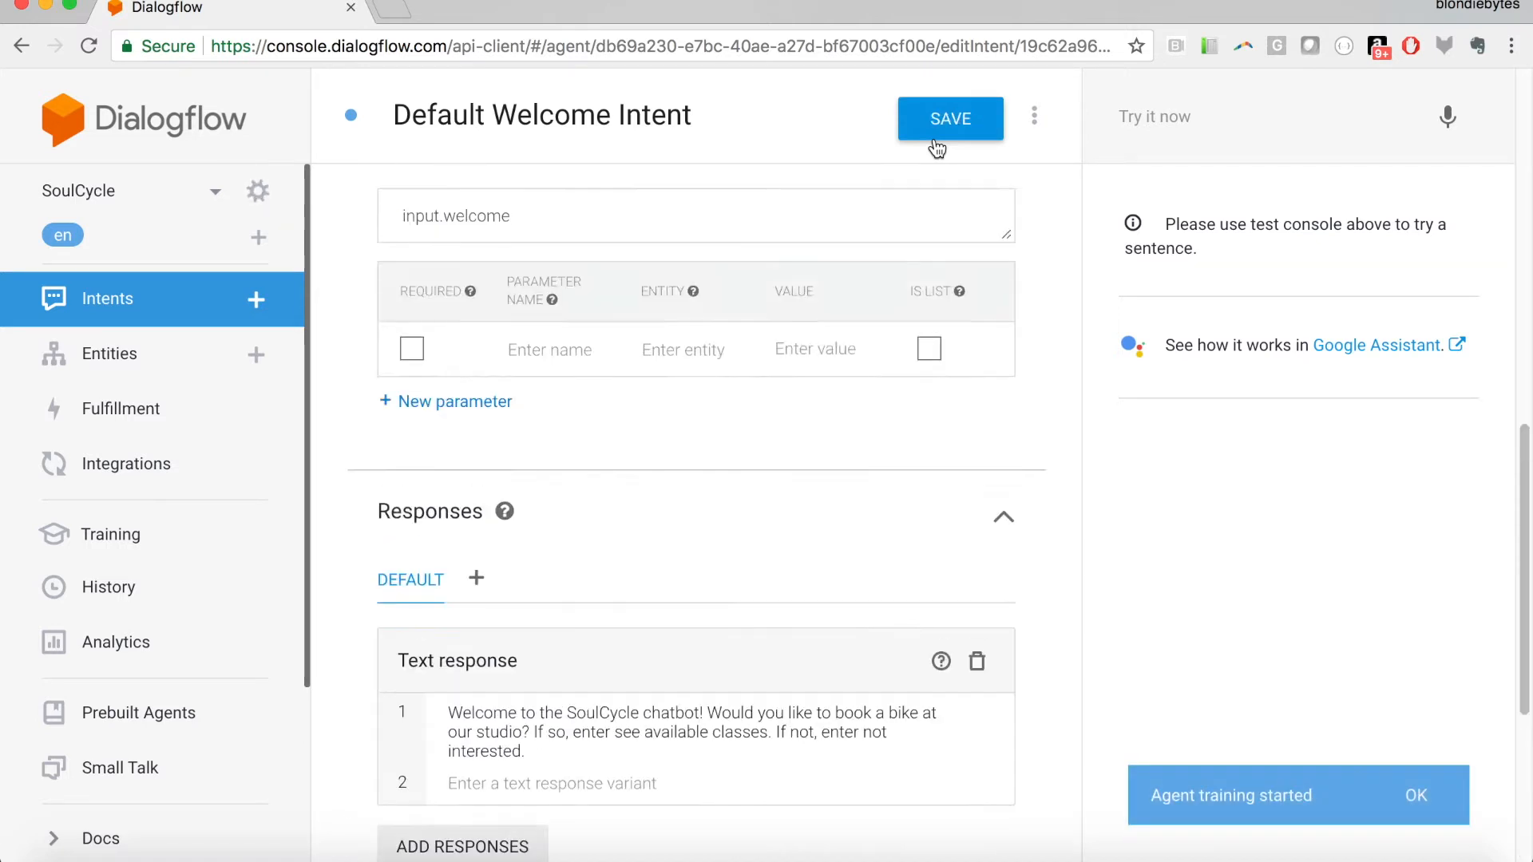
pyautogui.scroll(5, 788, 251)
pyautogui.scroll(-1, 804, 838)
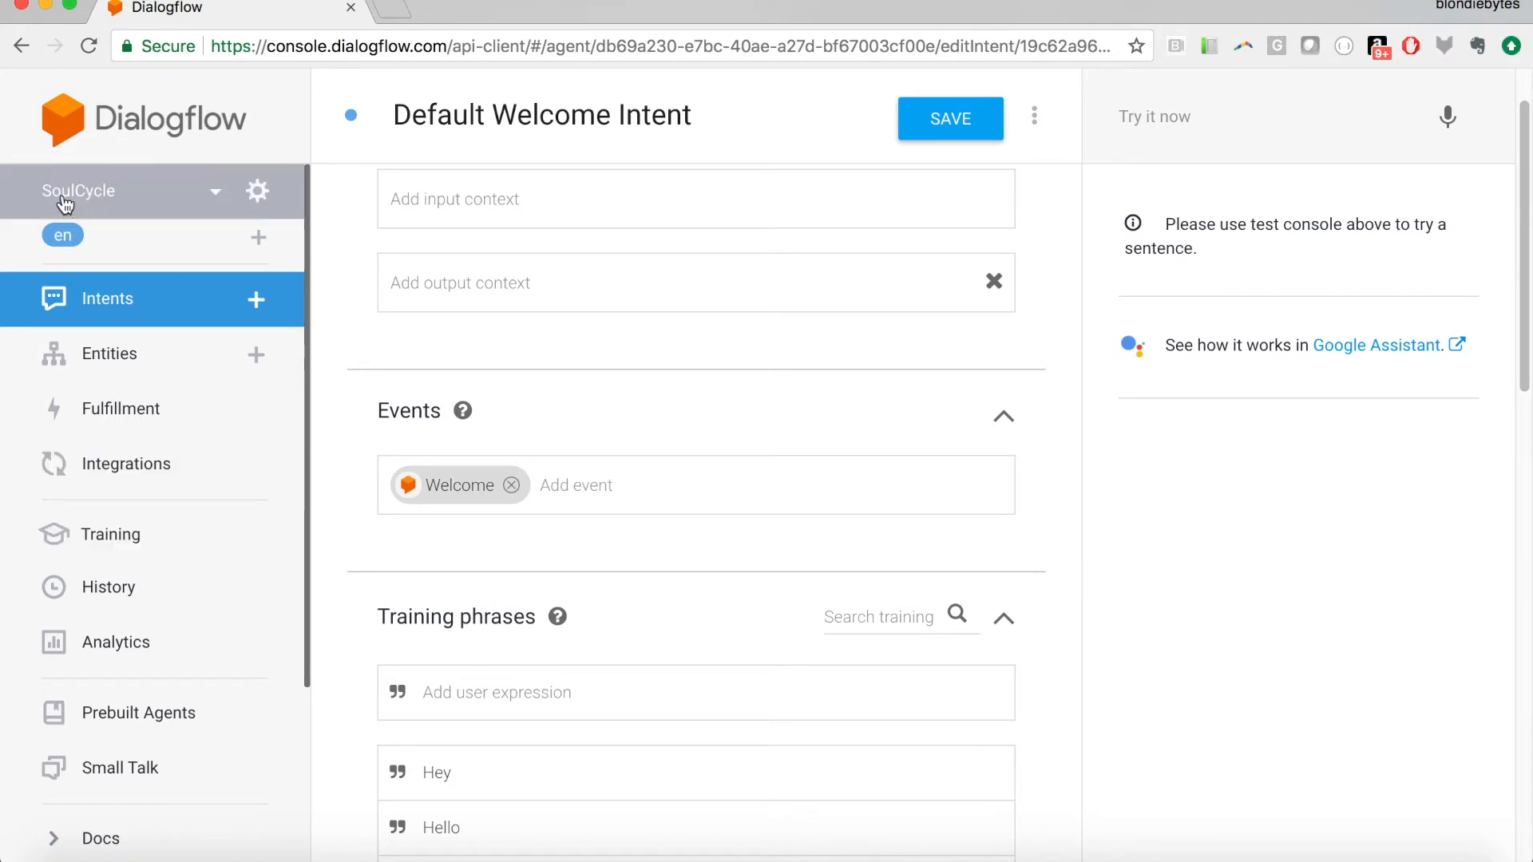
pyautogui.click(156, 309)
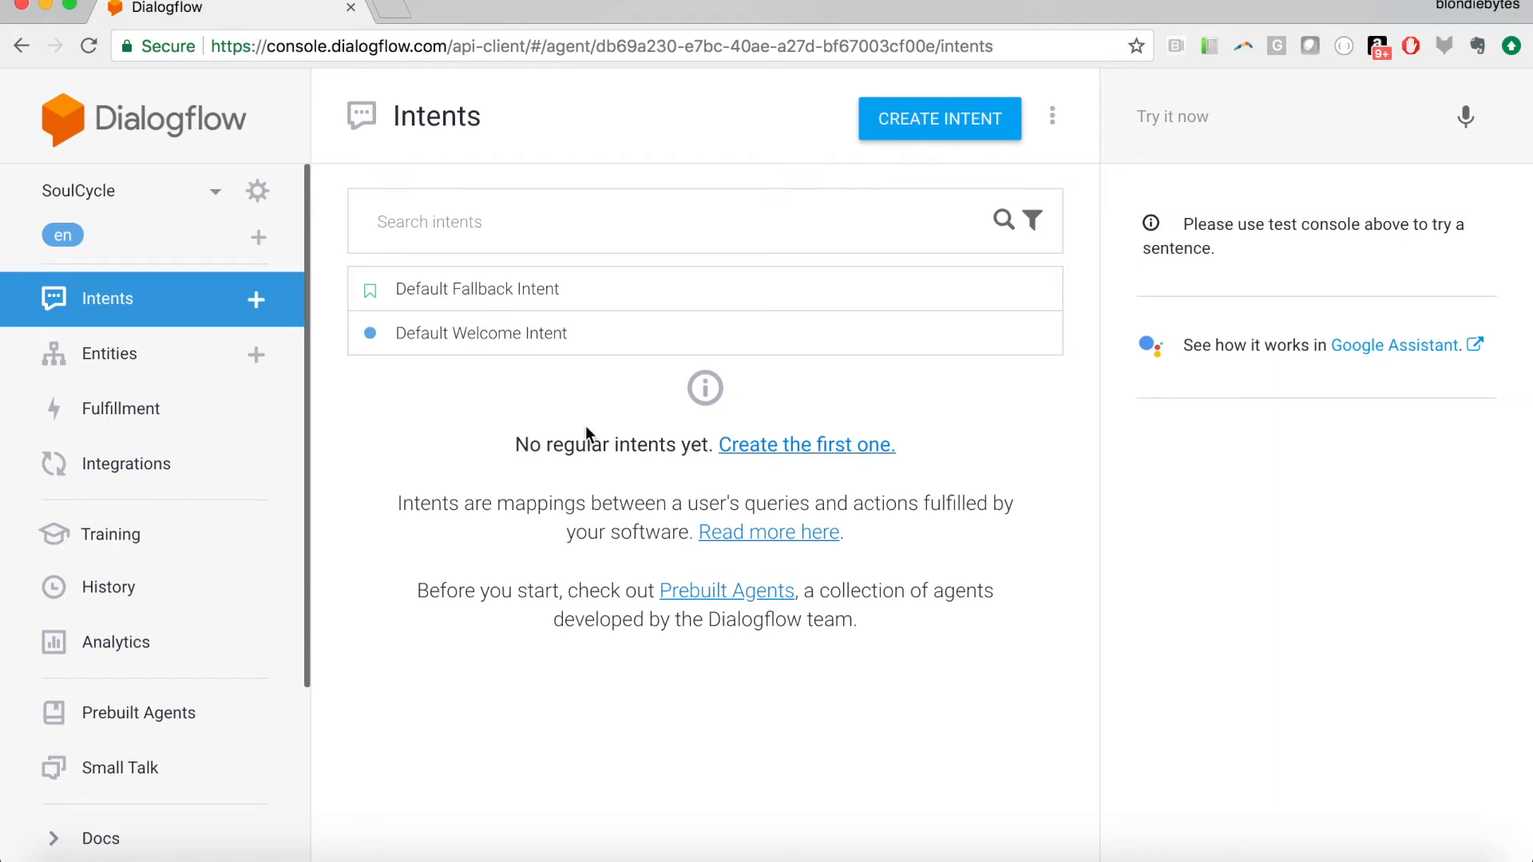
# Test the agent with the messages "hi" and "hey", and highlight the name of the matched intent.
pyautogui.click(1233, 120)
pyautogui.write('hi')
pyautogui.press('Return')
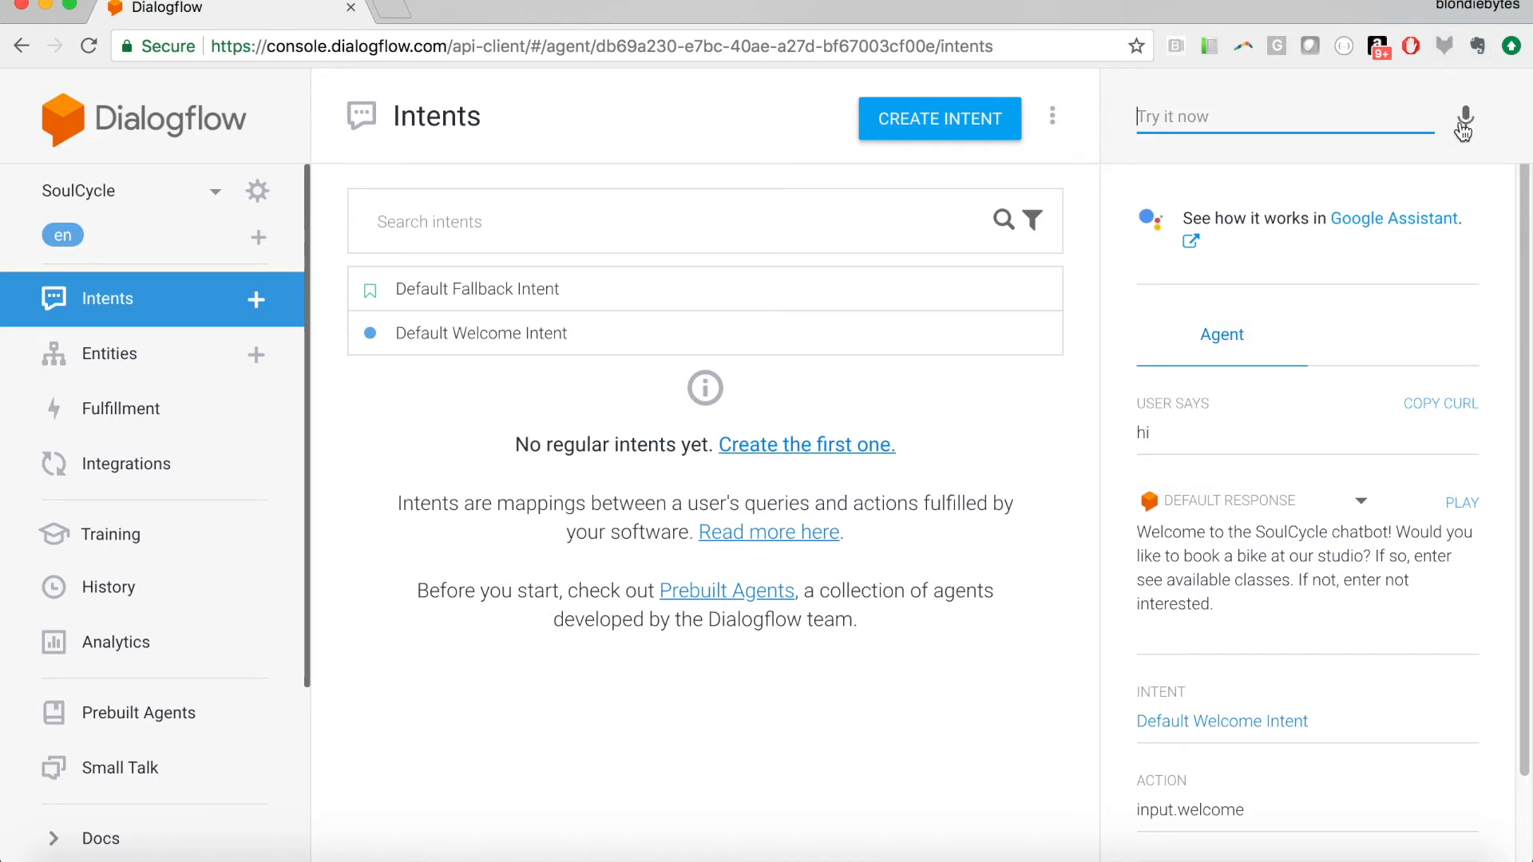
pyautogui.write('hey')
pyautogui.press('Return')
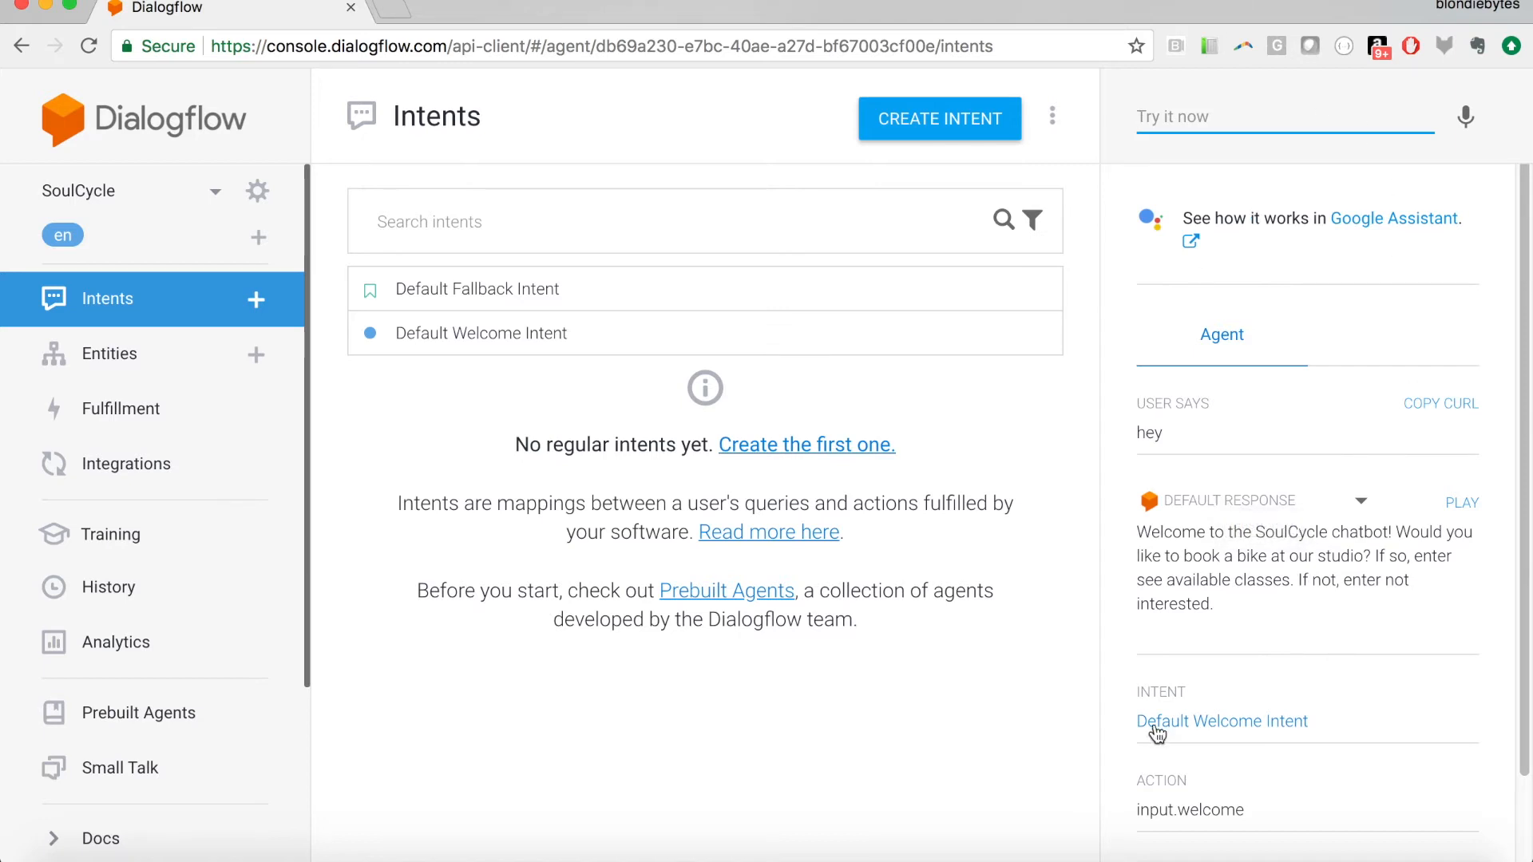
pyautogui.rightClick(1324, 711)
pyautogui.click(1428, 660)
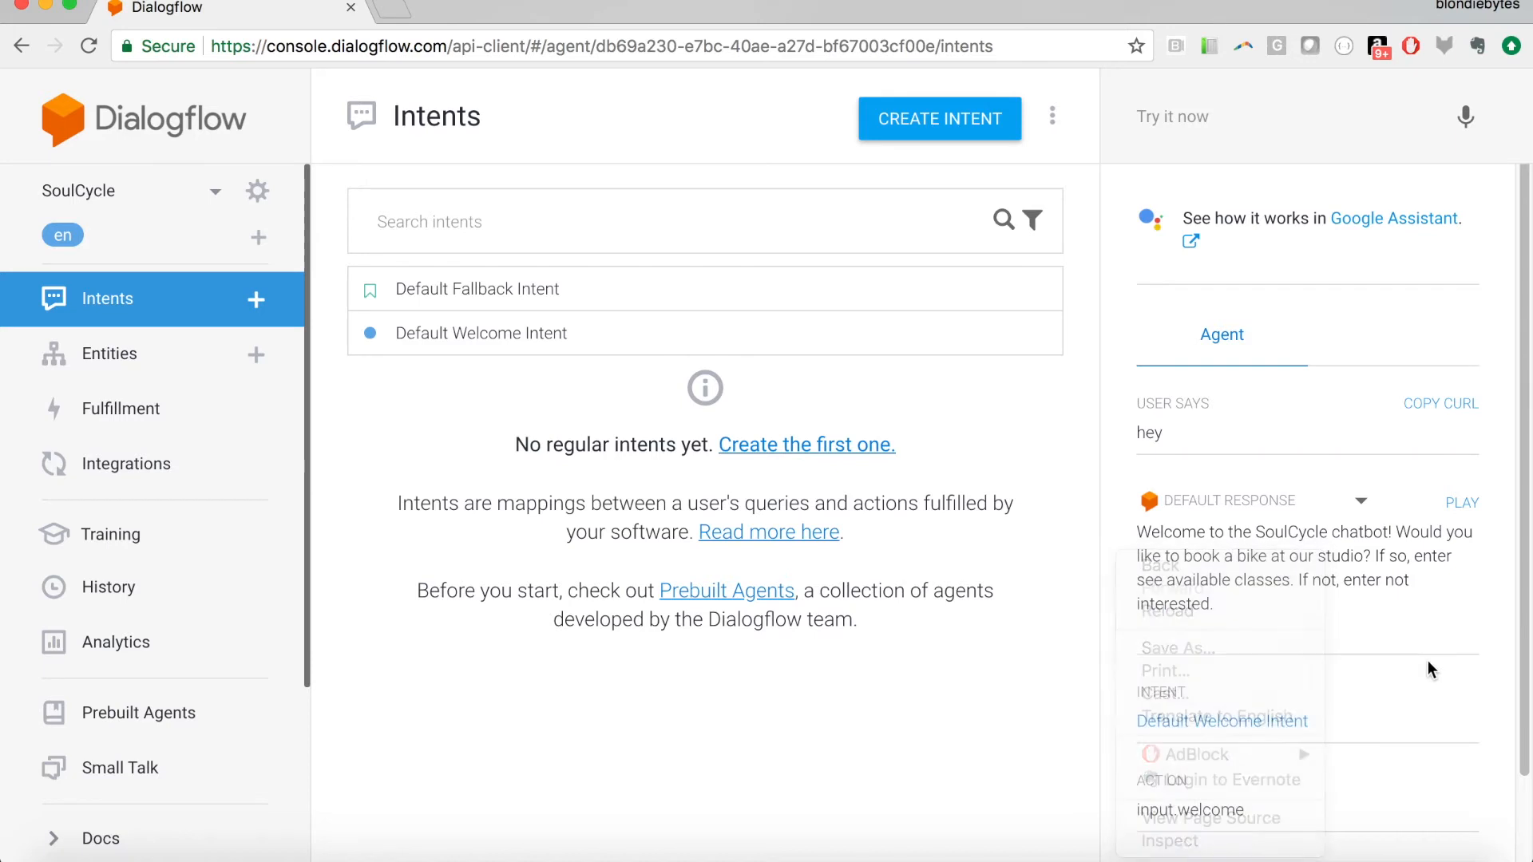
pyautogui.moveTo(1314, 723); pyautogui.dragTo(1123, 716)
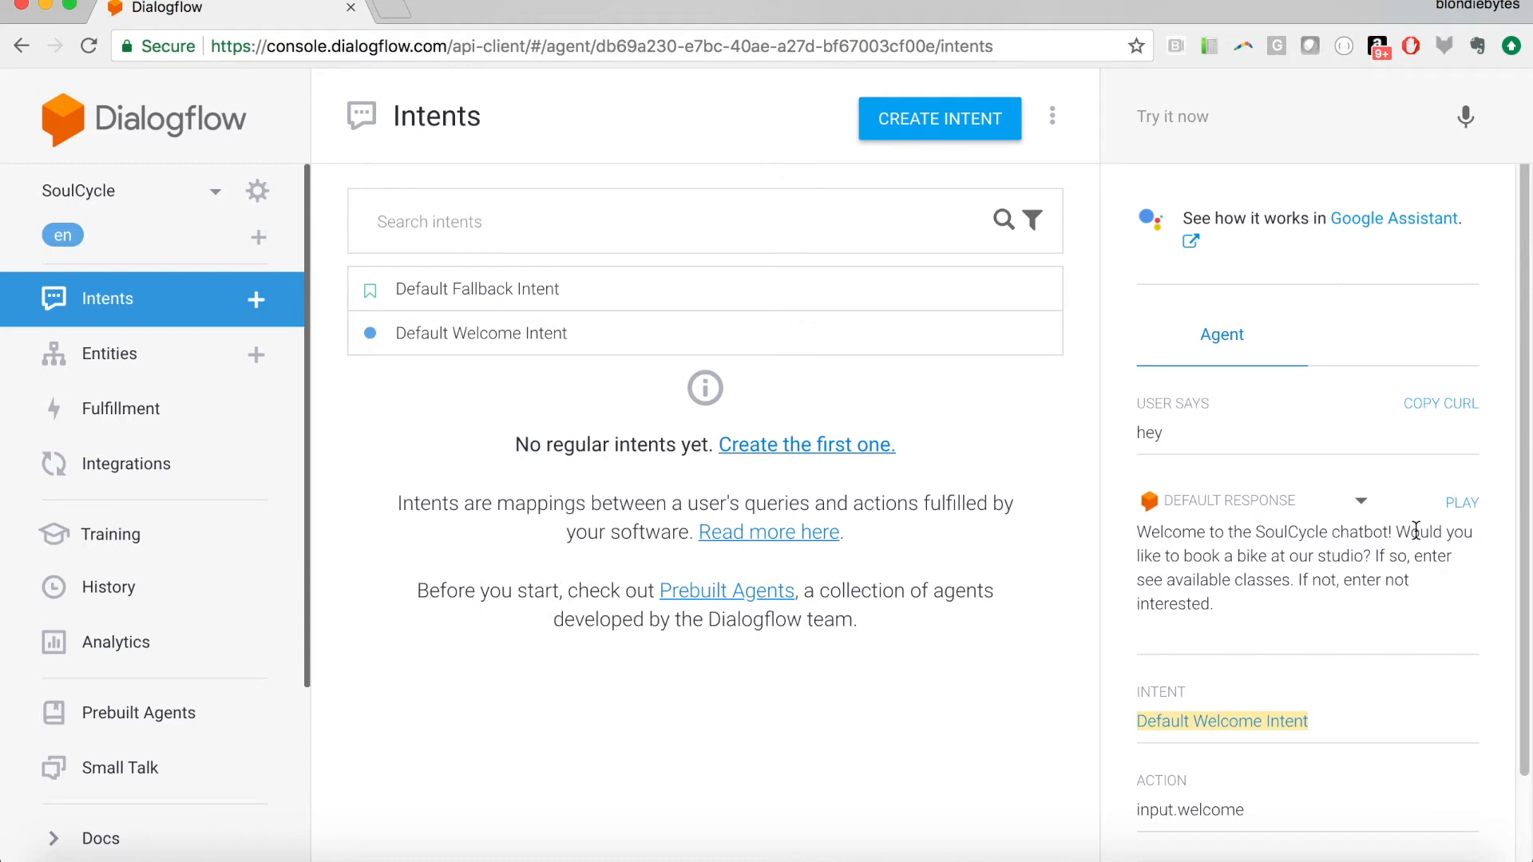
# Start a new intent and name it classes_available.
pyautogui.click(935, 126)
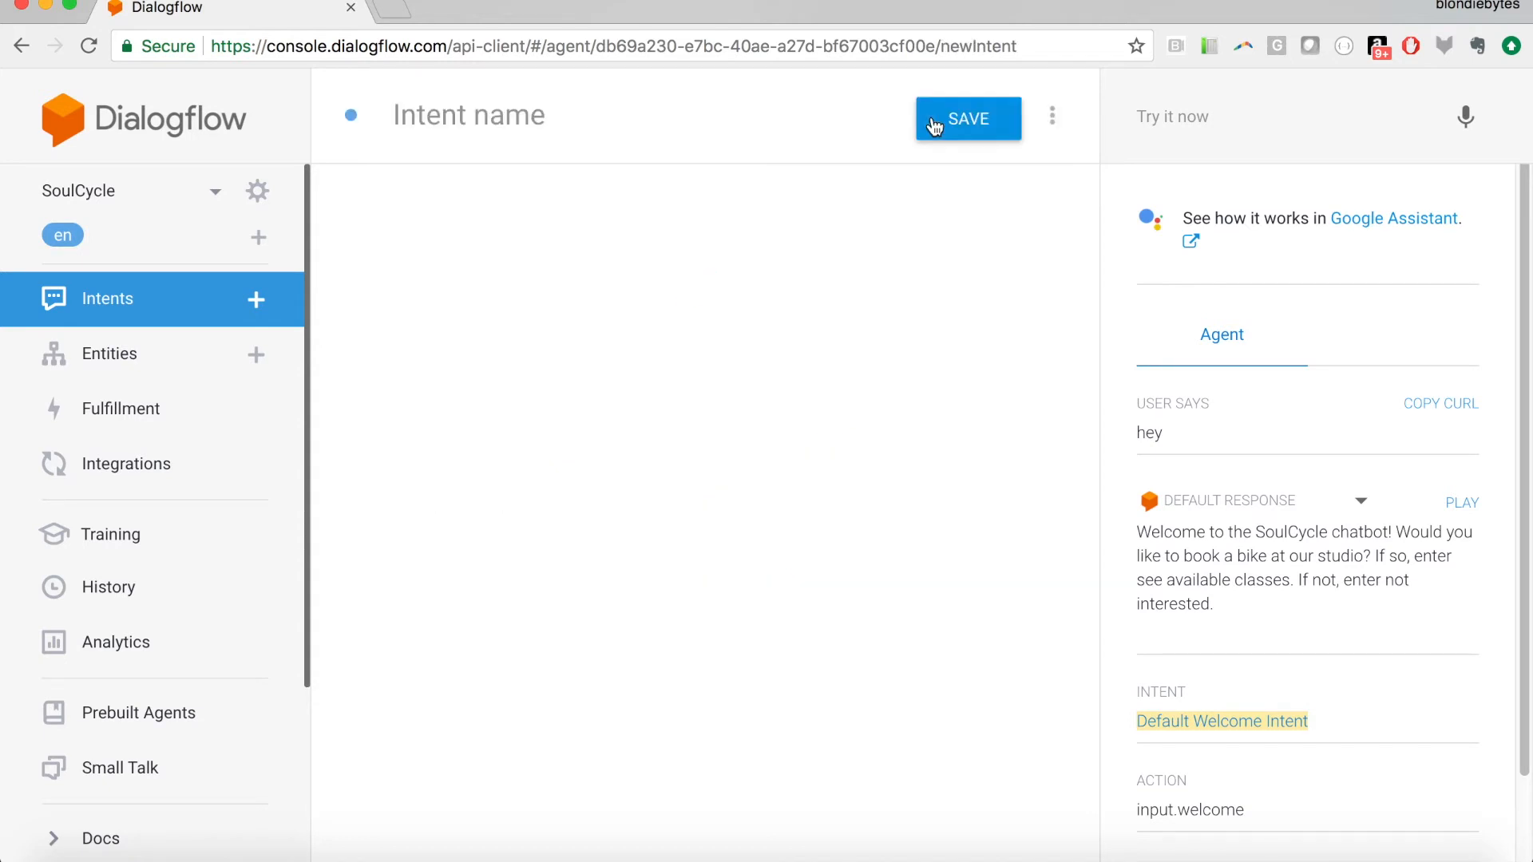
pyautogui.click(638, 106)
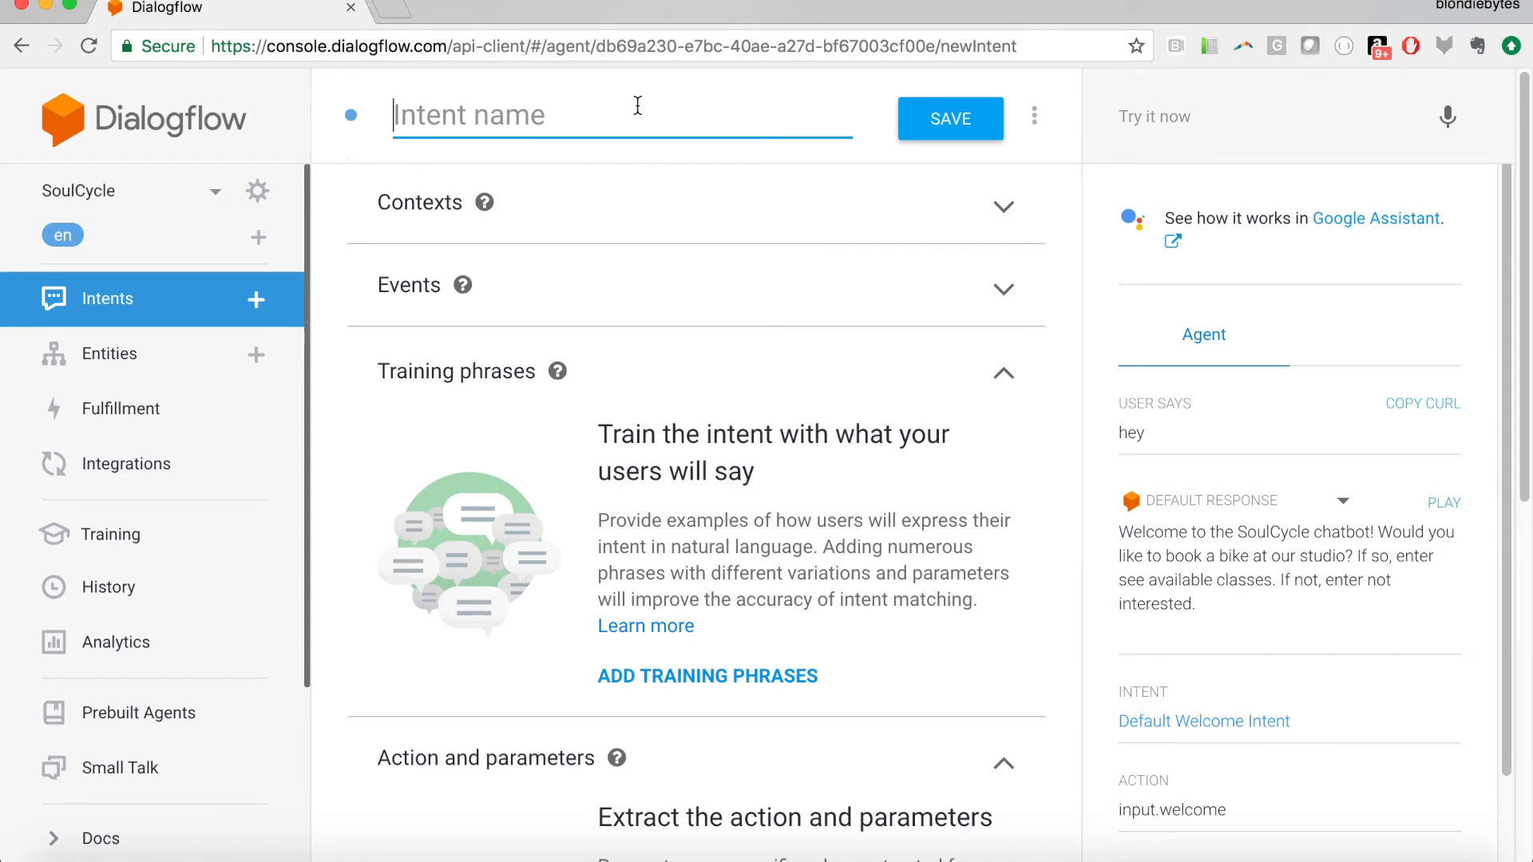
pyautogui.write('See')
pyautogui.press('BackSpace')
pyautogui.press('BackSpace')
pyautogui.press('BackSpace')
pyautogui.write('class')
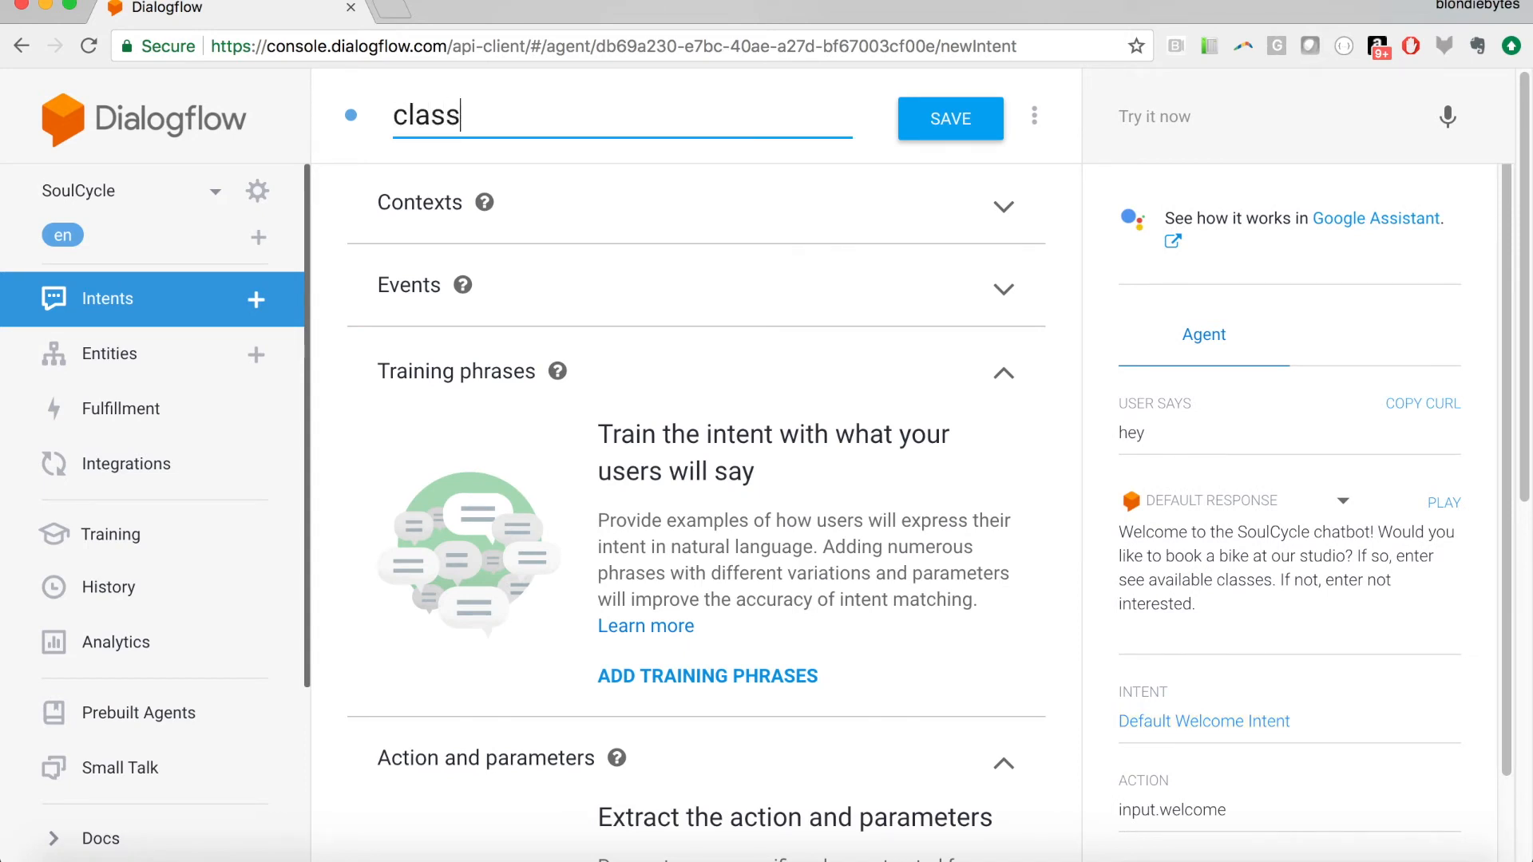
pyautogui.write('es_available')
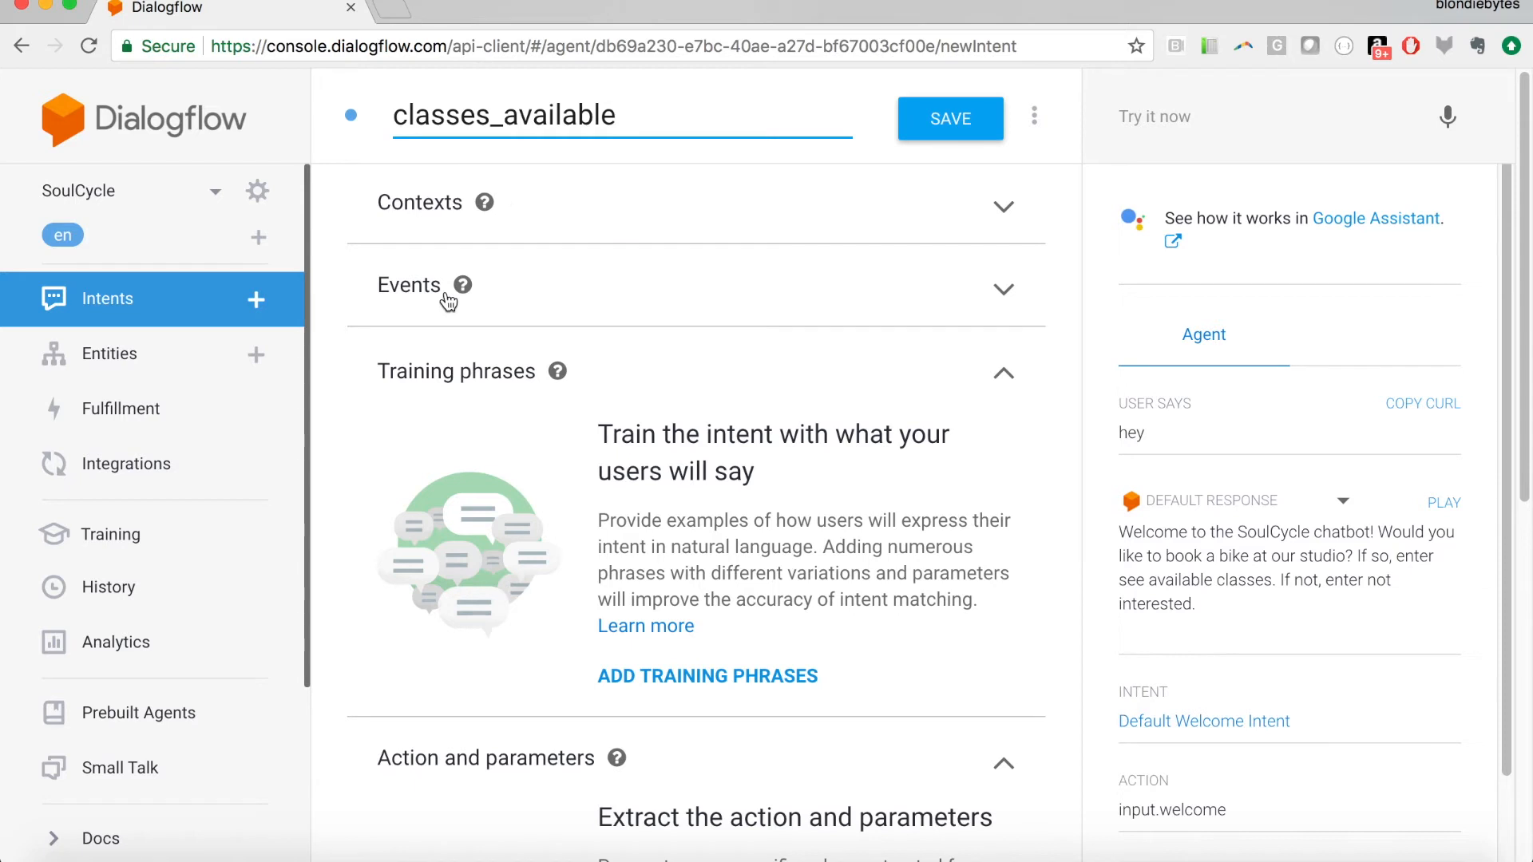
# Add training phrases such as "see available classes", "yes i want to take a class", "what classes do you have" and "what's available" to the classes_available intent.
pyautogui.click(707, 677)
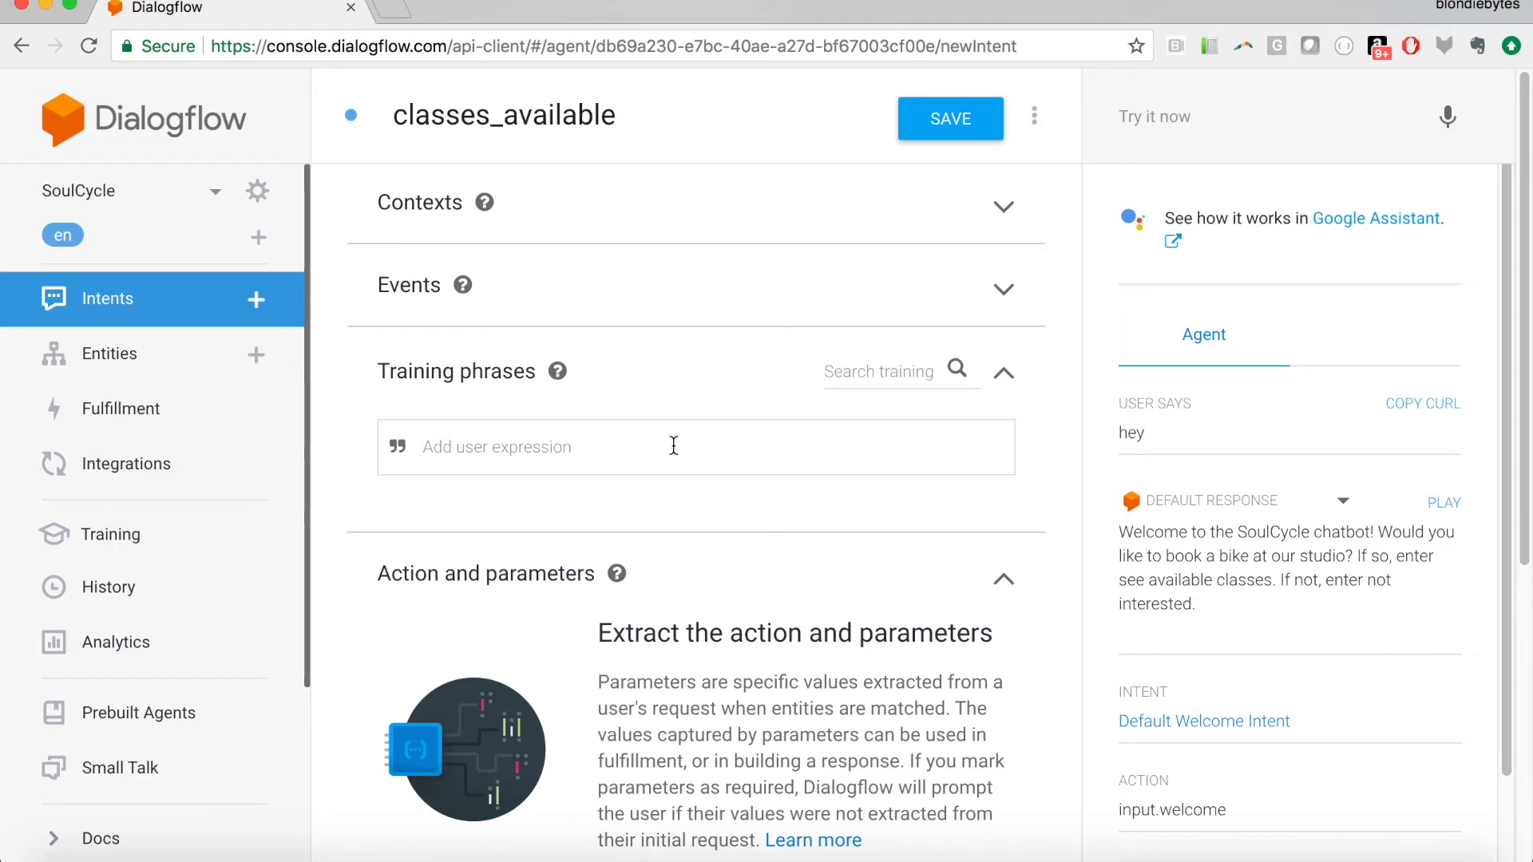
pyautogui.write('see available classes')
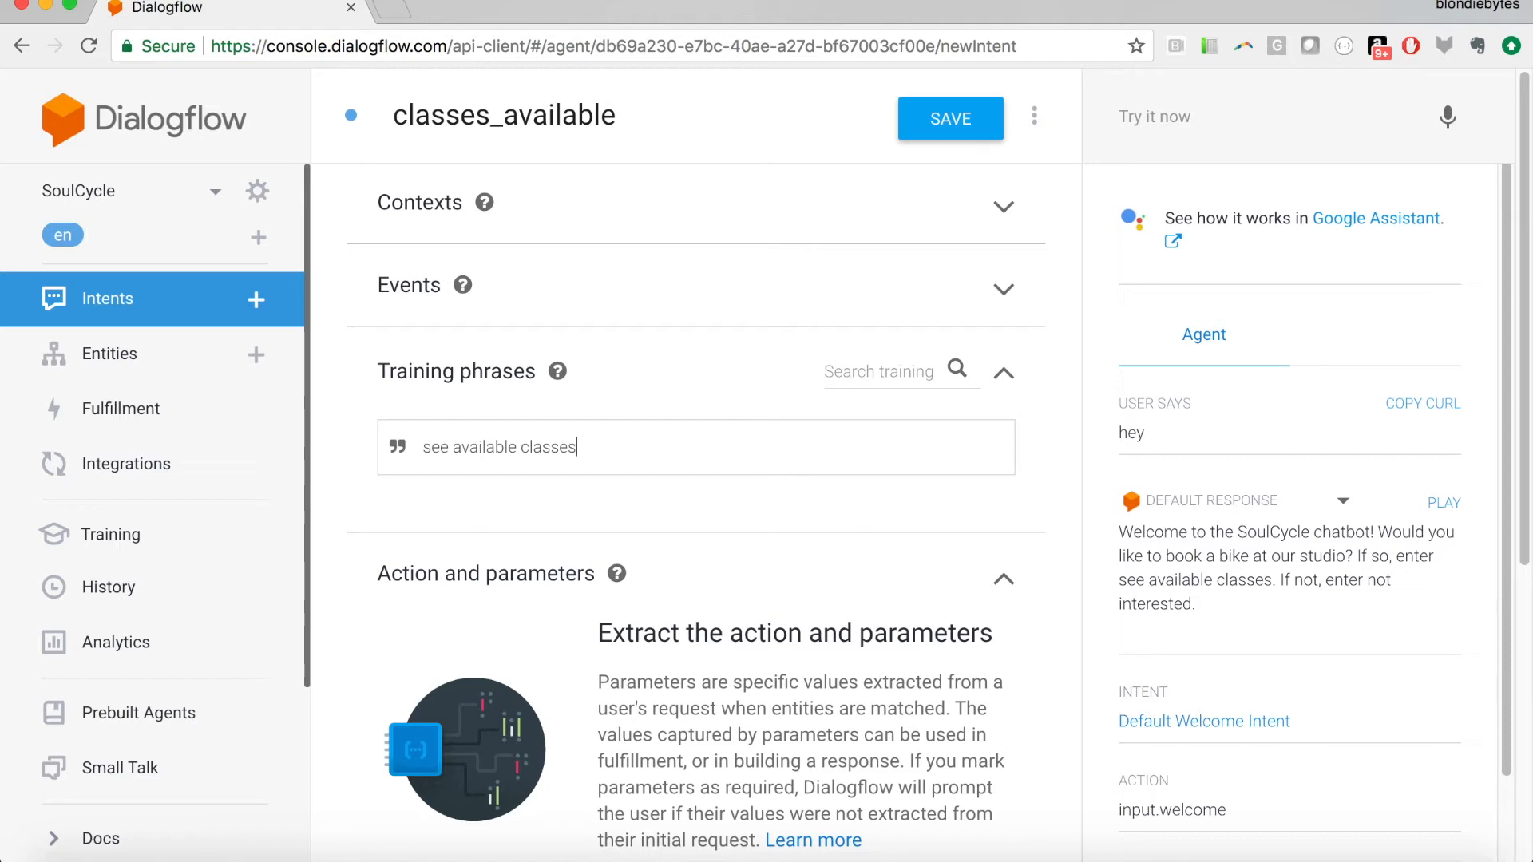
pyautogui.press('Return')
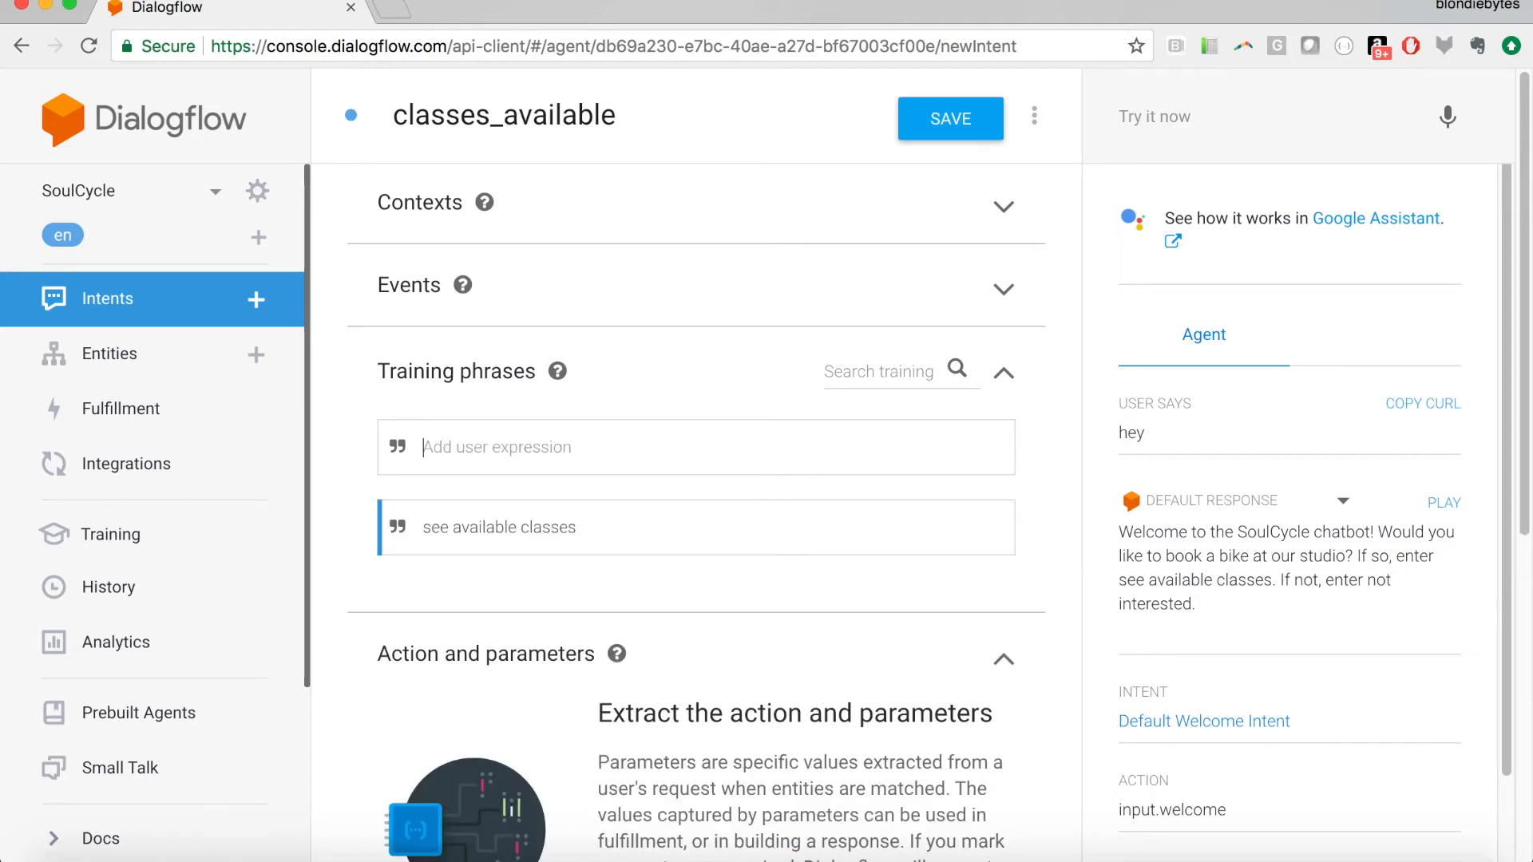
pyautogui.write('yes i want to tak')
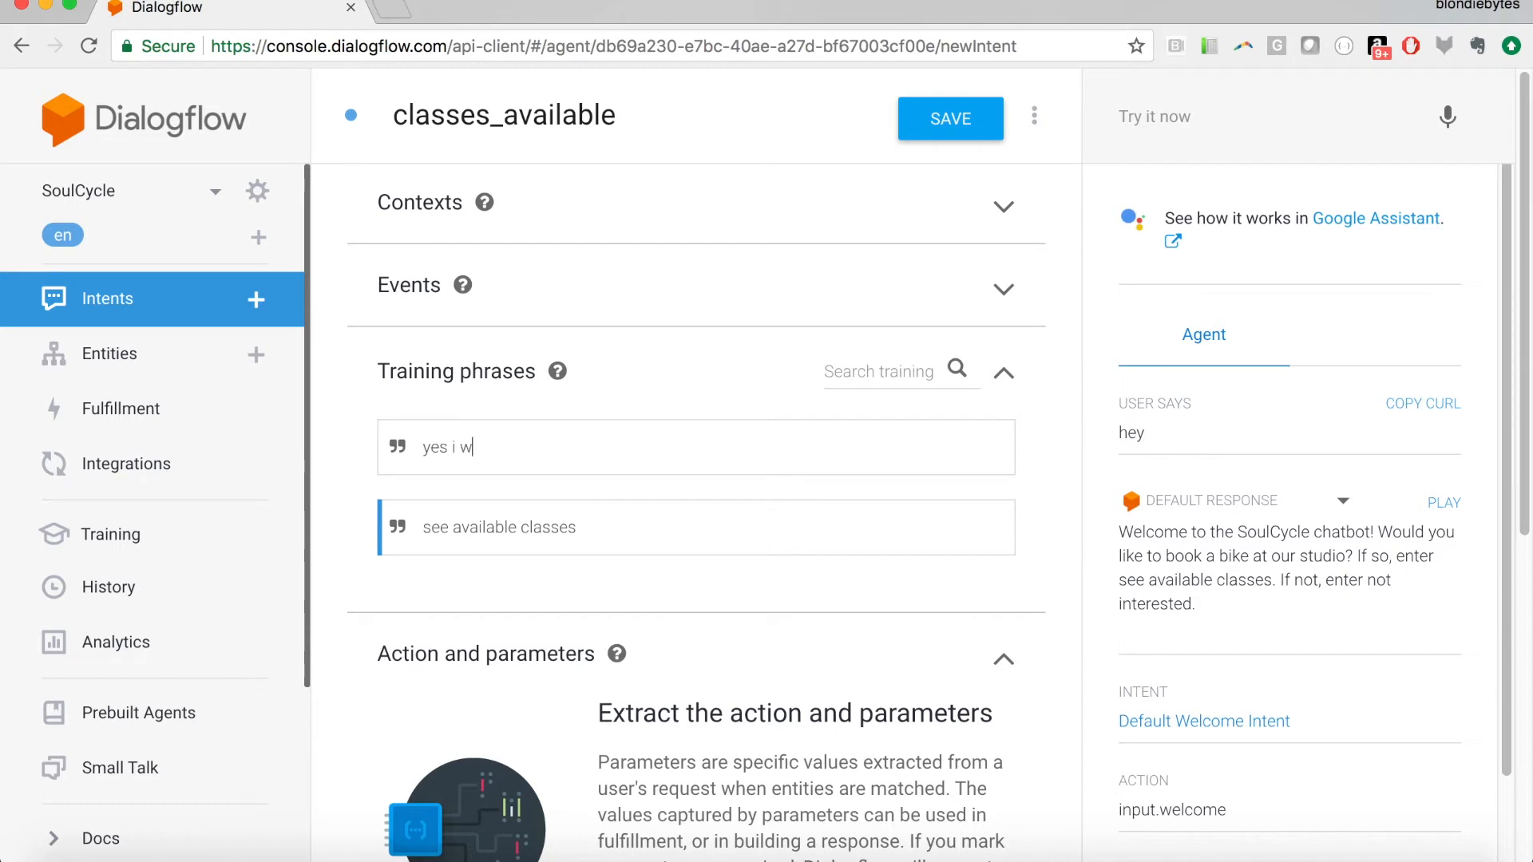
pyautogui.write('e a cla')
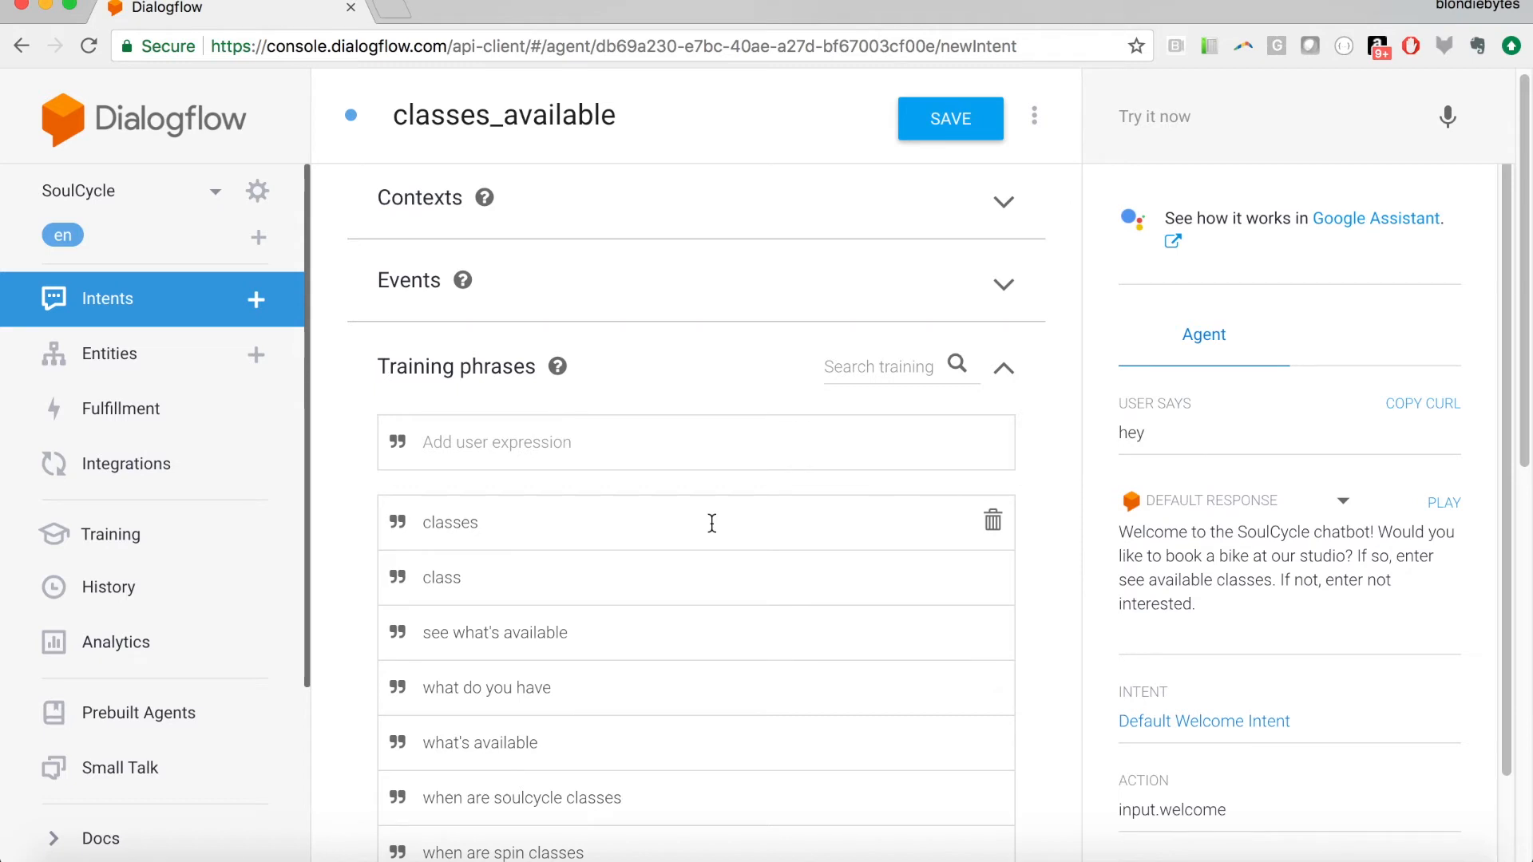
pyautogui.scroll(-3, 718, 596)
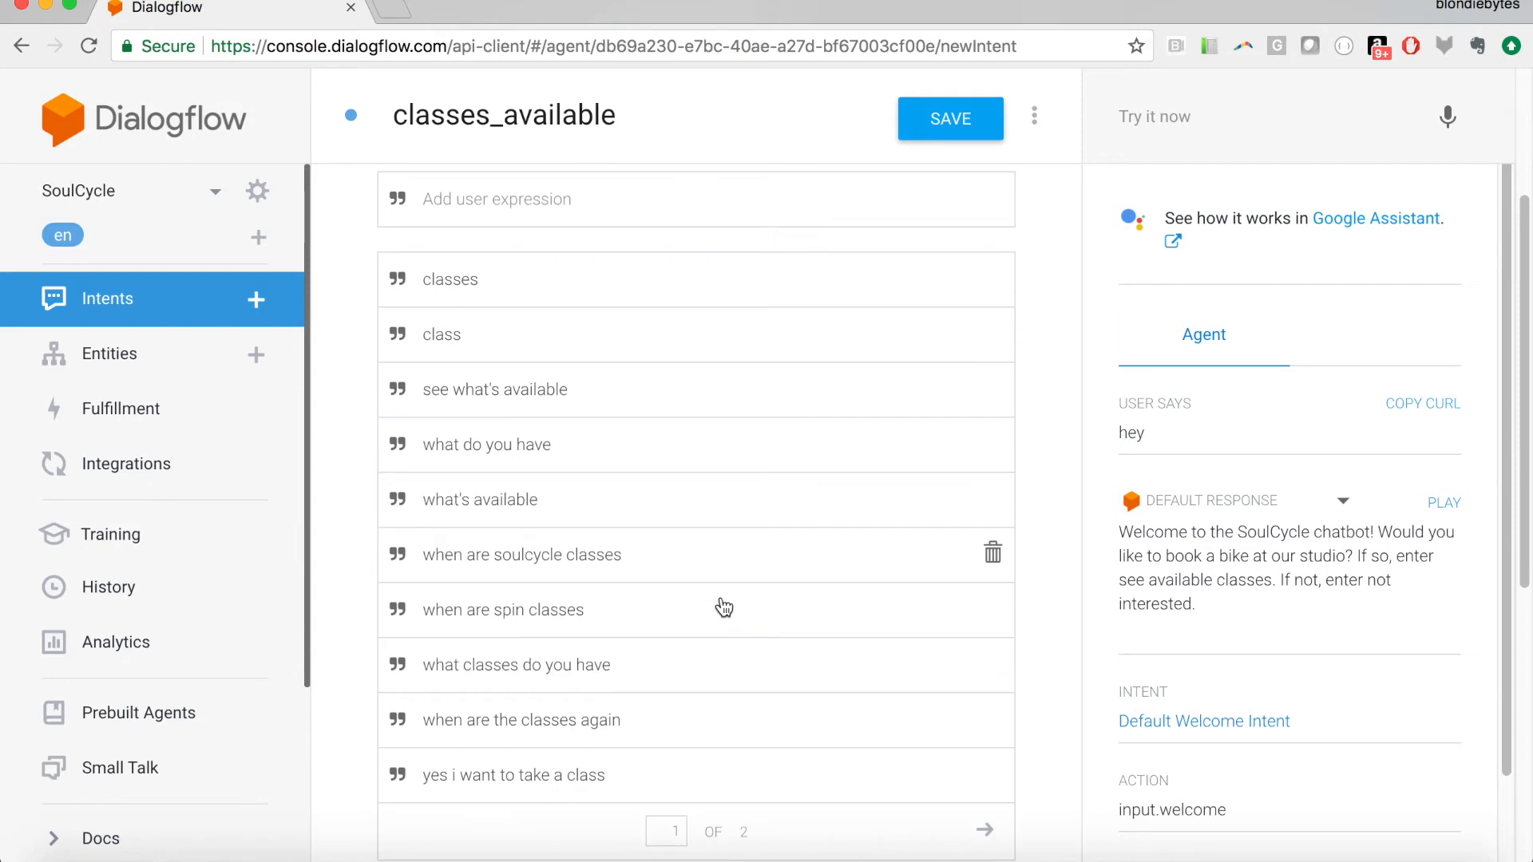
pyautogui.scroll(3, 719, 596)
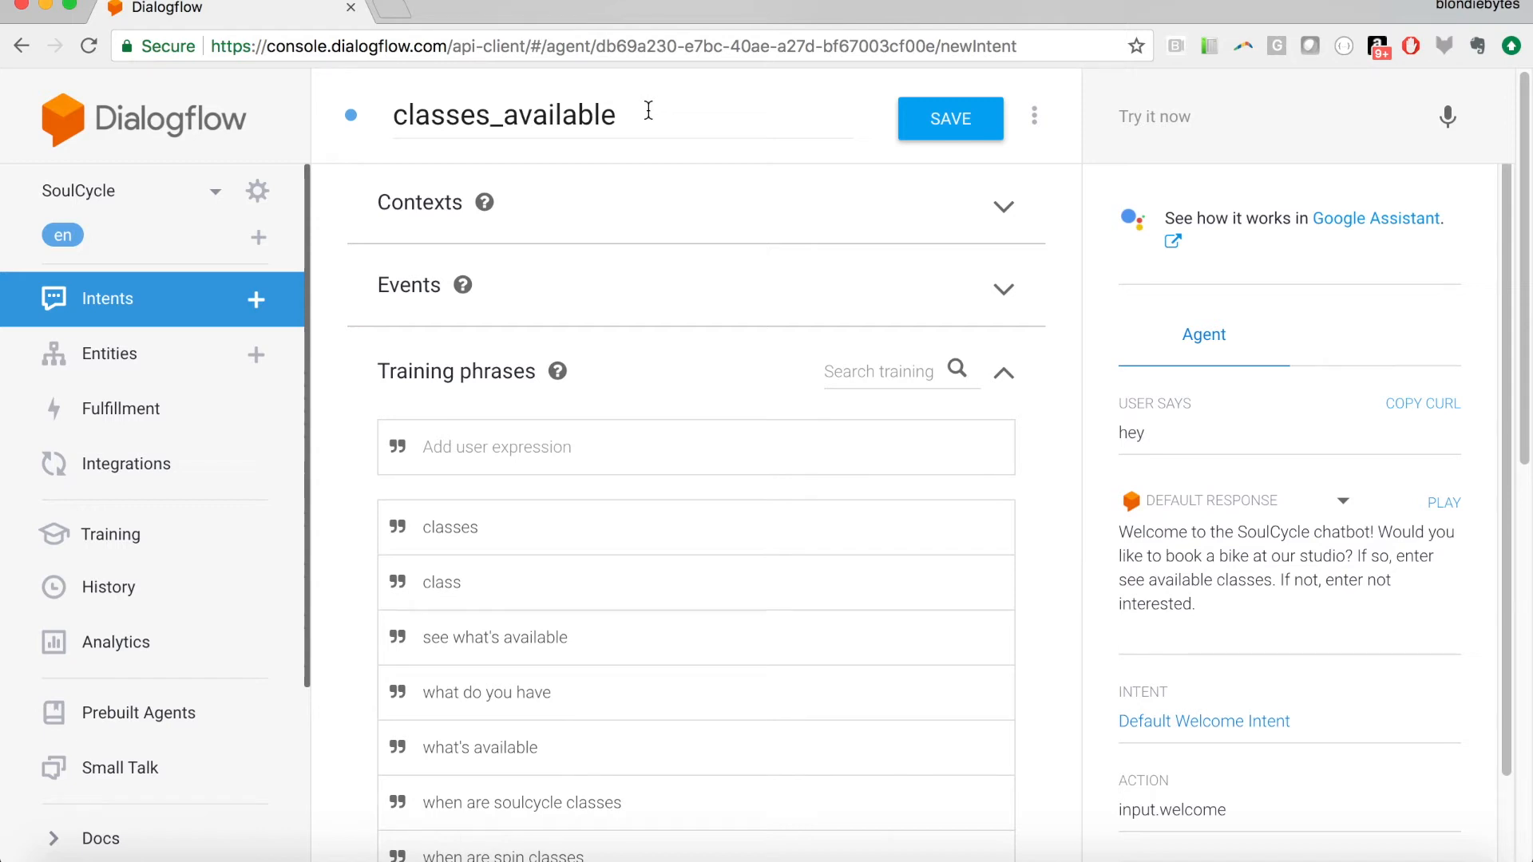
pyautogui.scroll(-2, 623, 384)
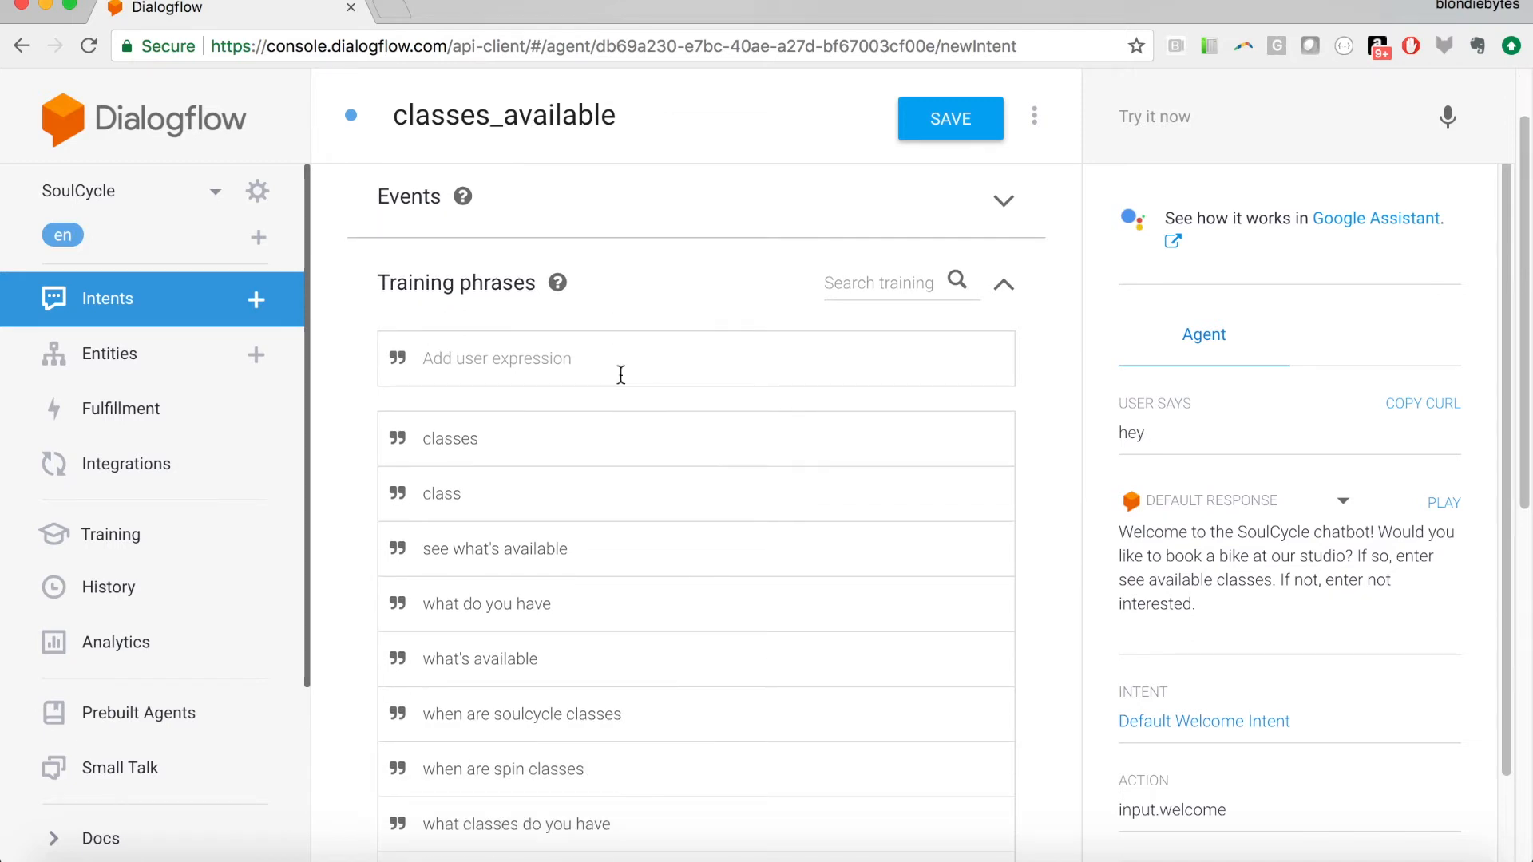
# Add the text response "Great! We have SoulCycle classes everyday at 6:00am, 8:00am, 4:30pm, and 7:30pm. Which are you interested in?" and save the intent.
pyautogui.scroll(-10, 621, 375)
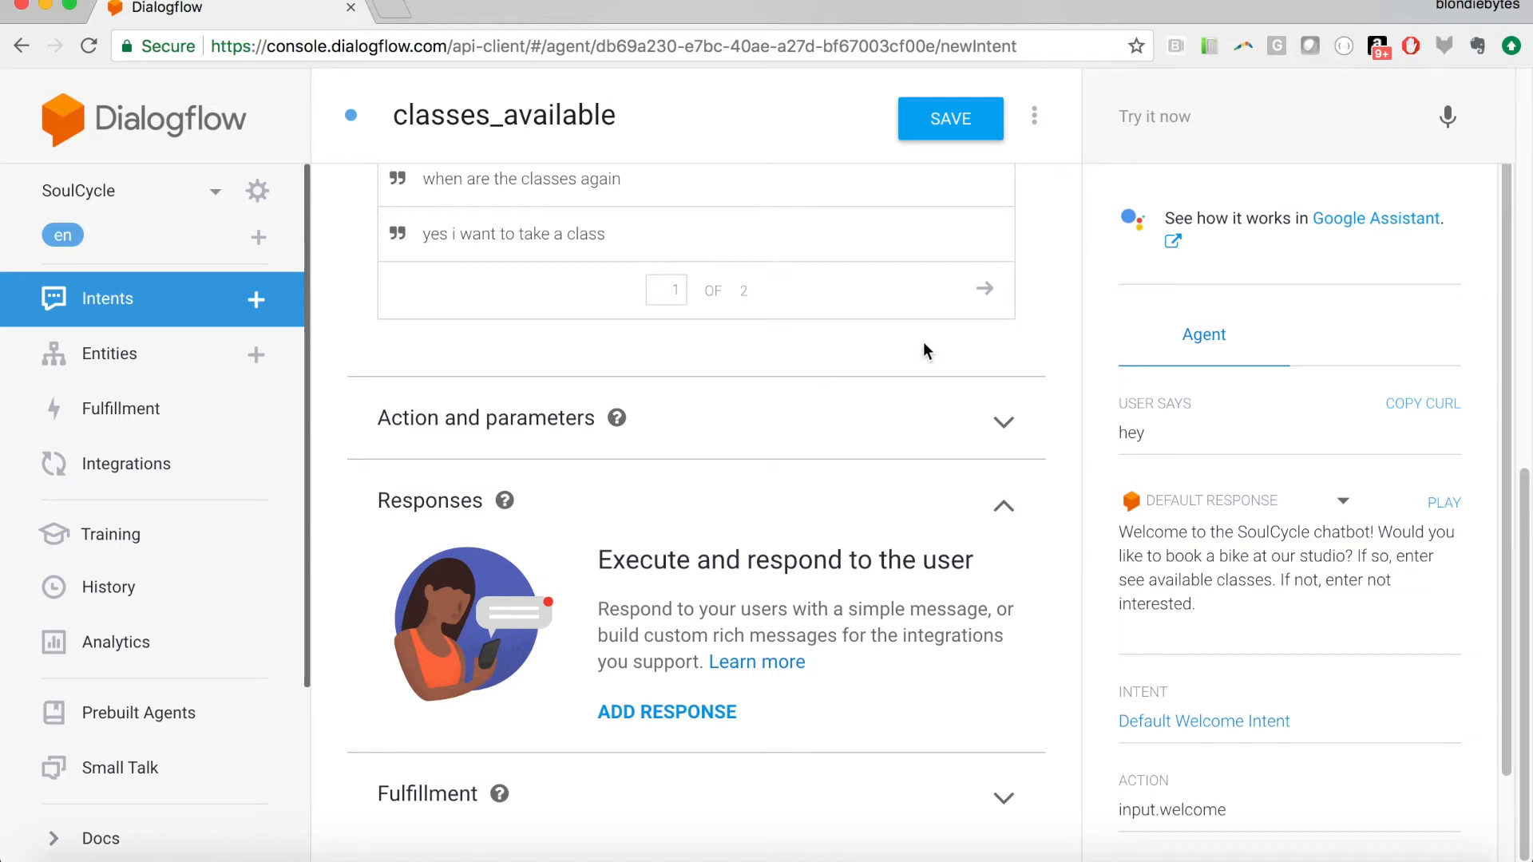
pyautogui.scroll(-1, 877, 648)
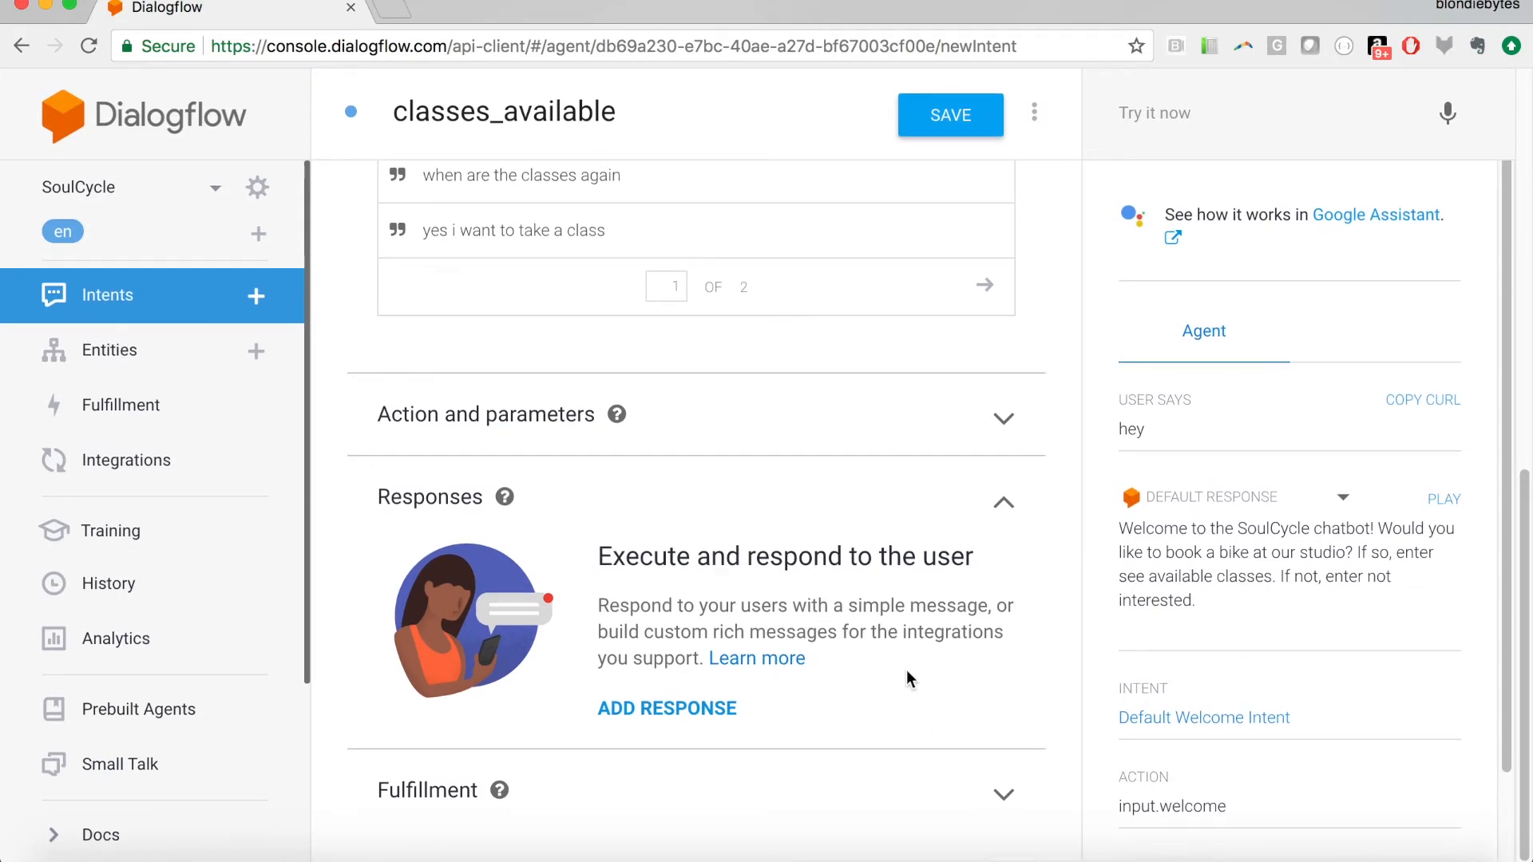
pyautogui.click(671, 709)
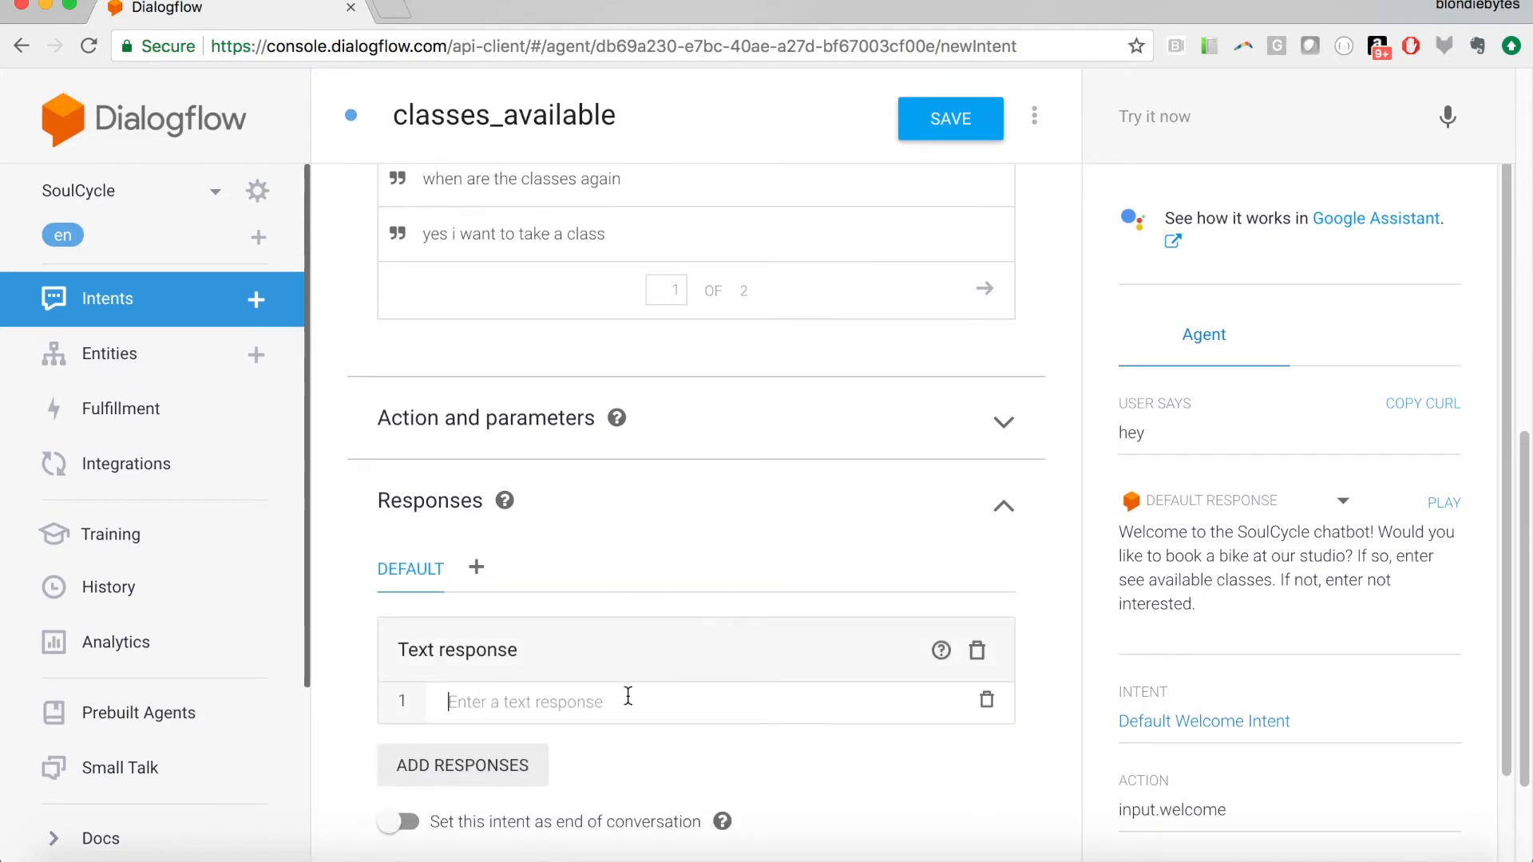
pyautogui.scroll(-2, 635, 693)
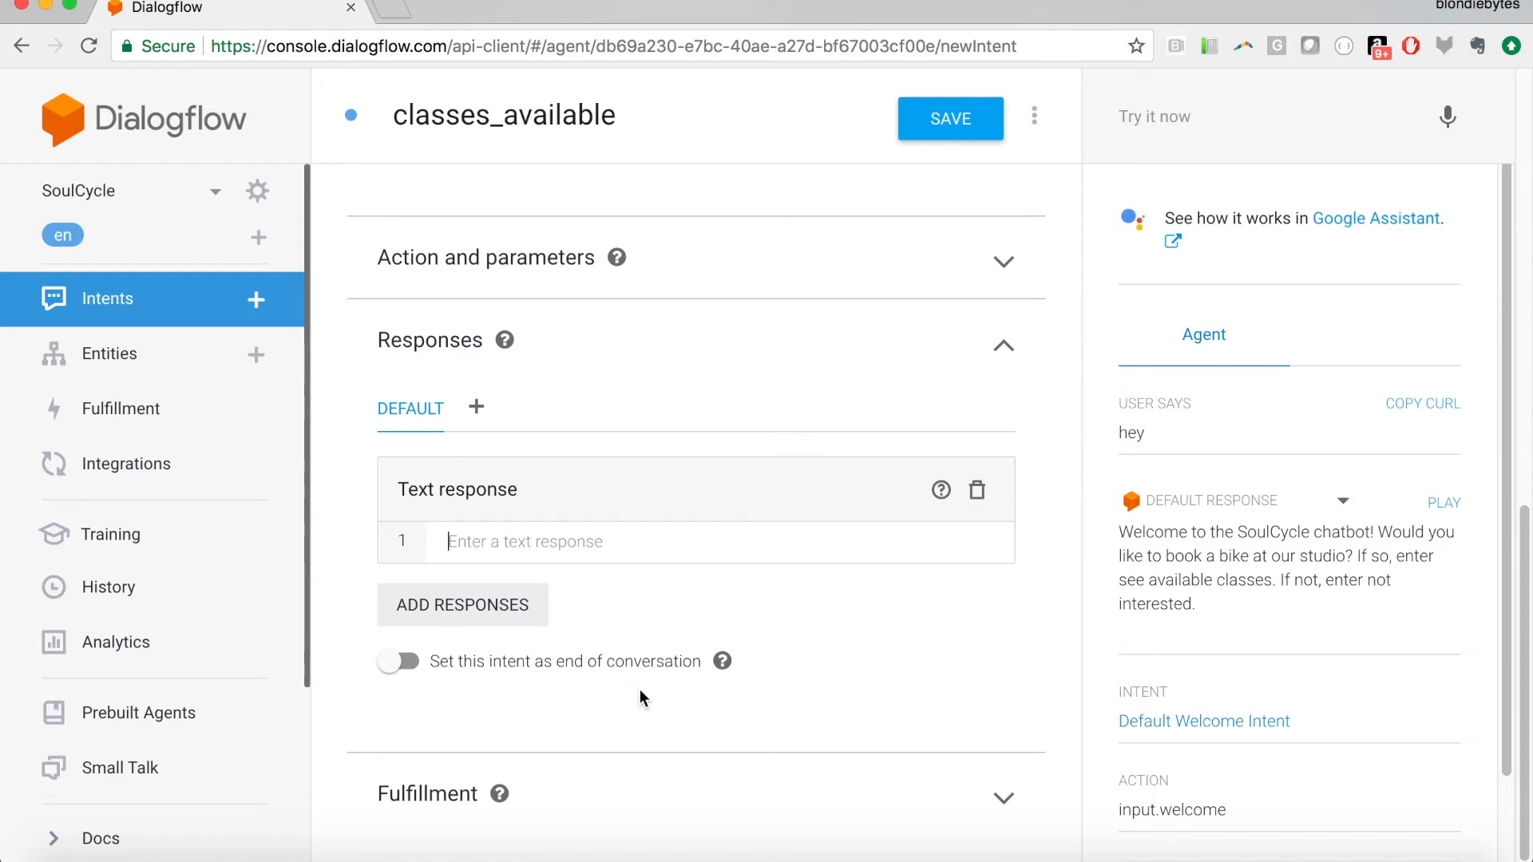
pyautogui.write('GReat')
pyautogui.press('BackSpace')
pyautogui.press('BackSpace')
pyautogui.press('BackSpace')
pyautogui.press('BackSpace')
pyautogui.write('reat! We have SouC')
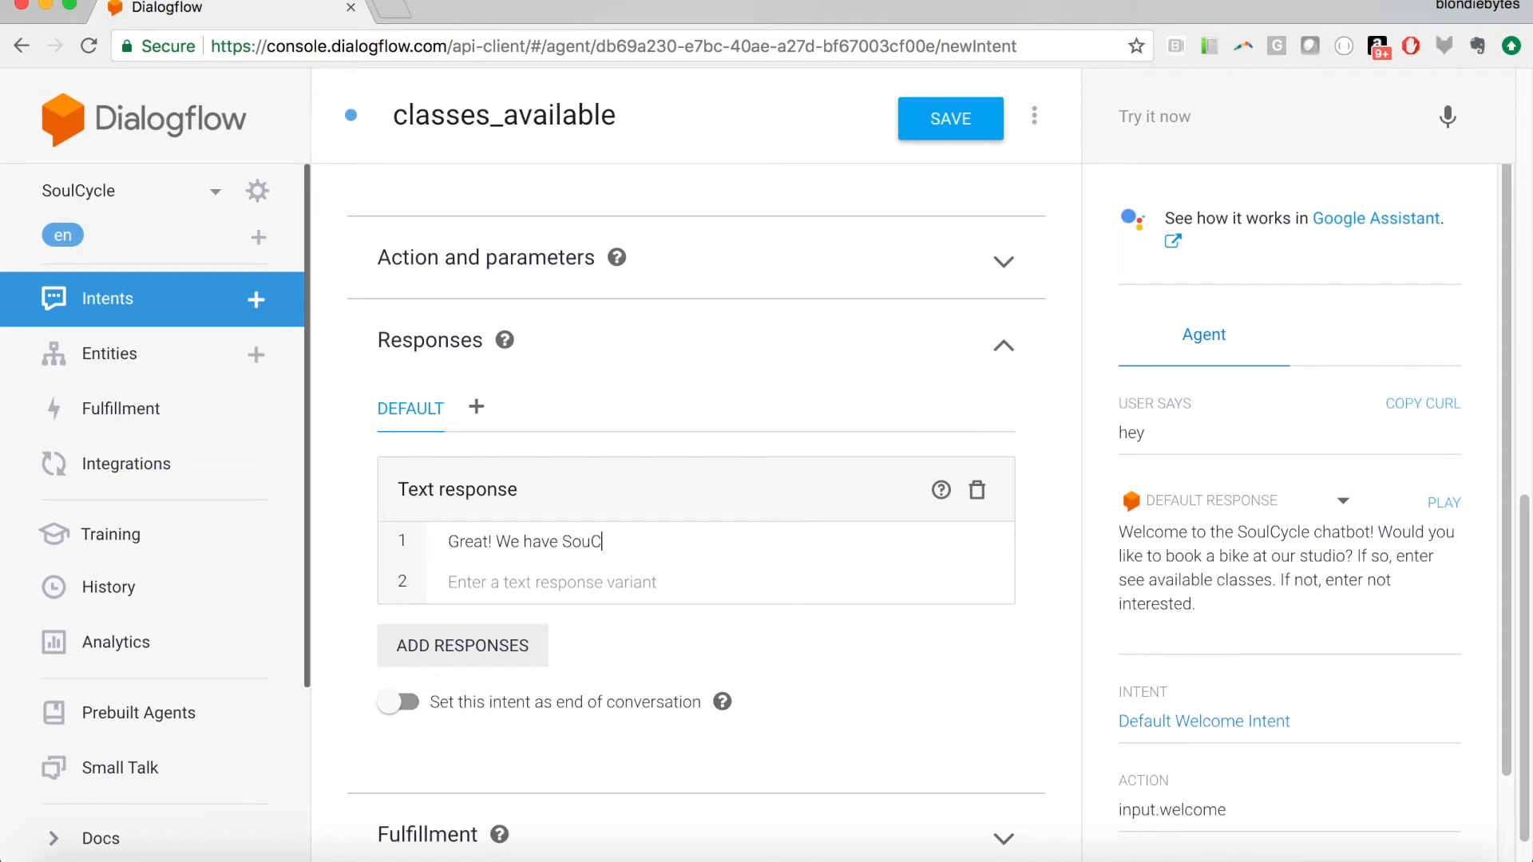
pyautogui.press('BackSpace')
pyautogui.write('lCycle classes everyday at 6:00')
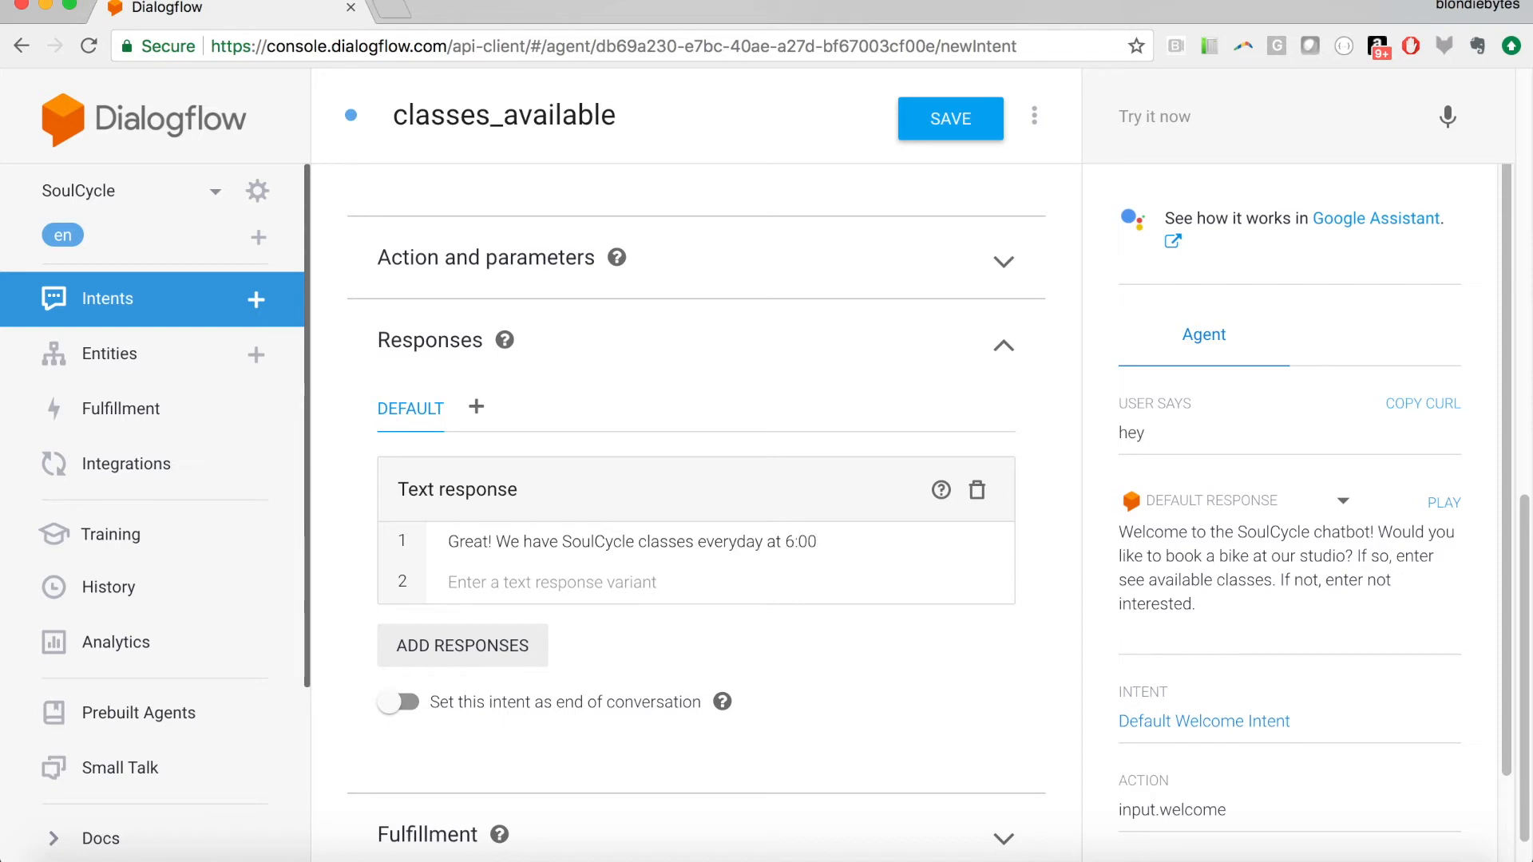
pyautogui.write('am, 8:00am, 4:30pm, and 7:30pm. Which are you interested in?')
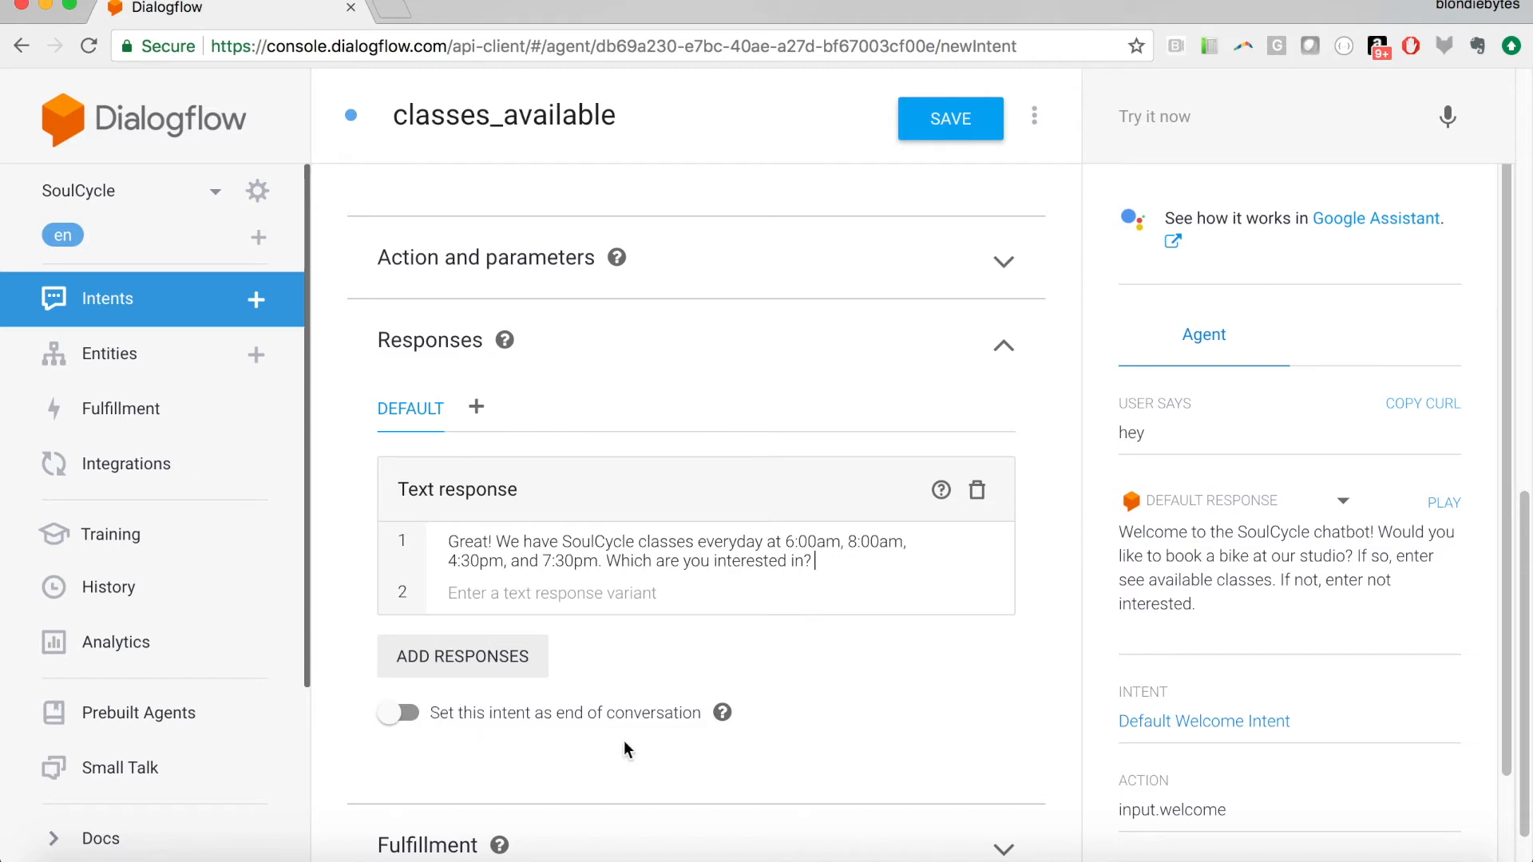
pyautogui.scroll(-1, 625, 740)
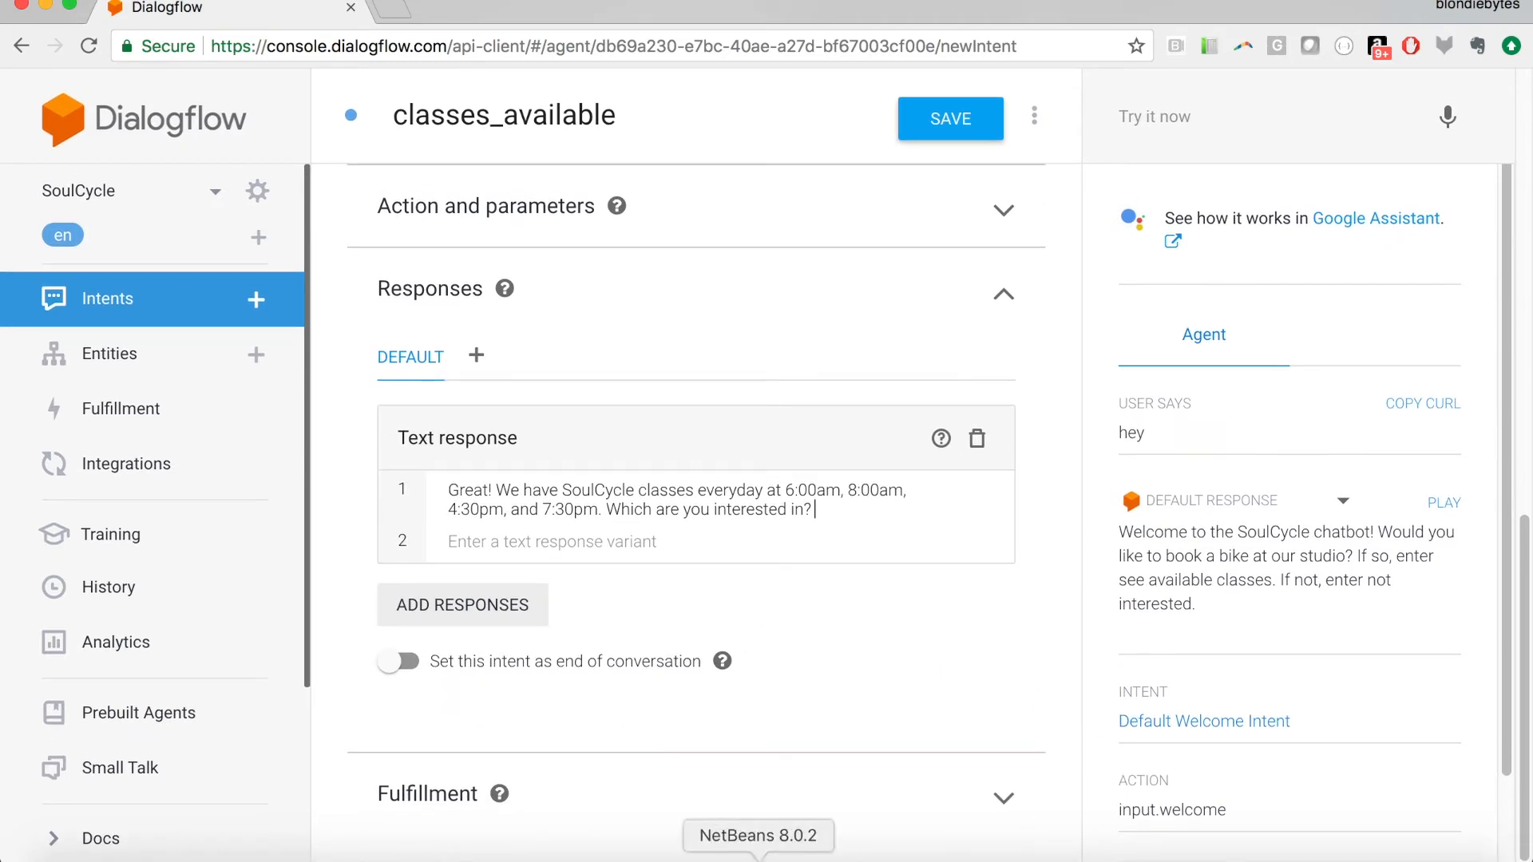
pyautogui.click(960, 124)
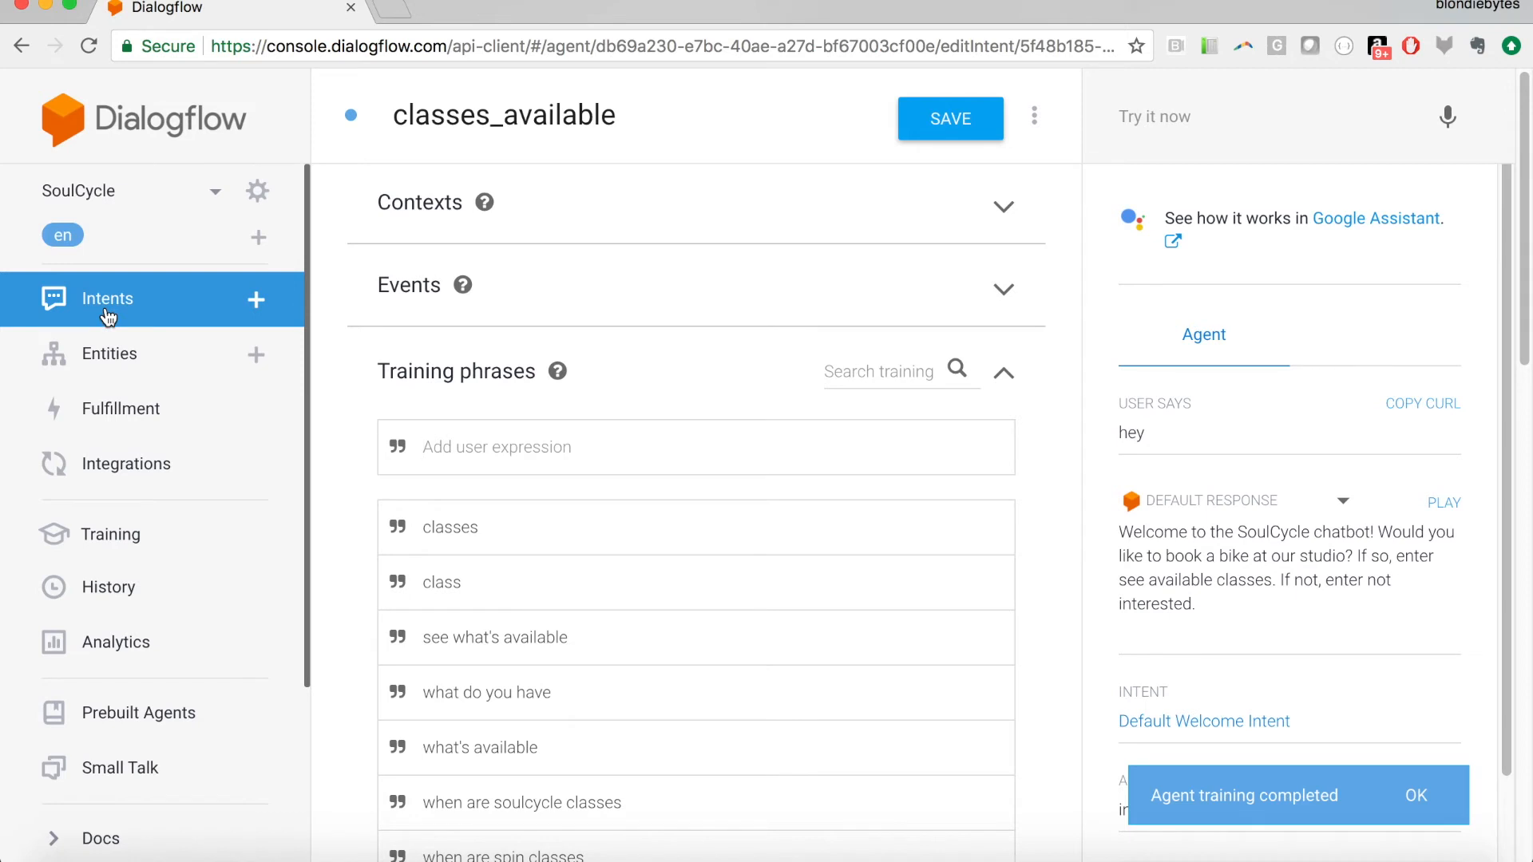
# Start another new intent and name it book_a_class.
pyautogui.click(254, 301)
pyautogui.click(472, 122)
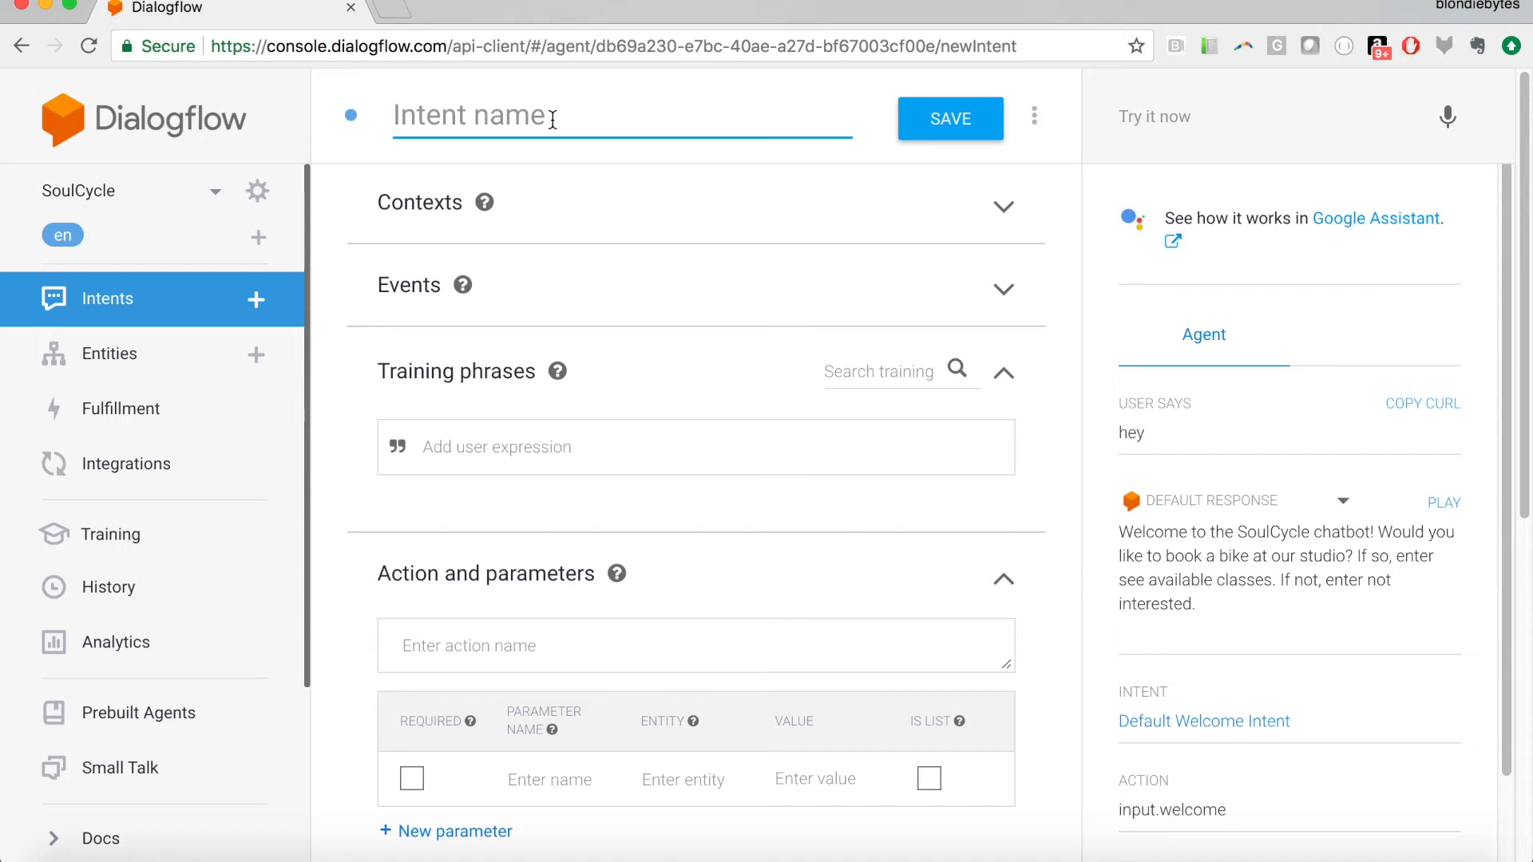
pyautogui.write('boo')
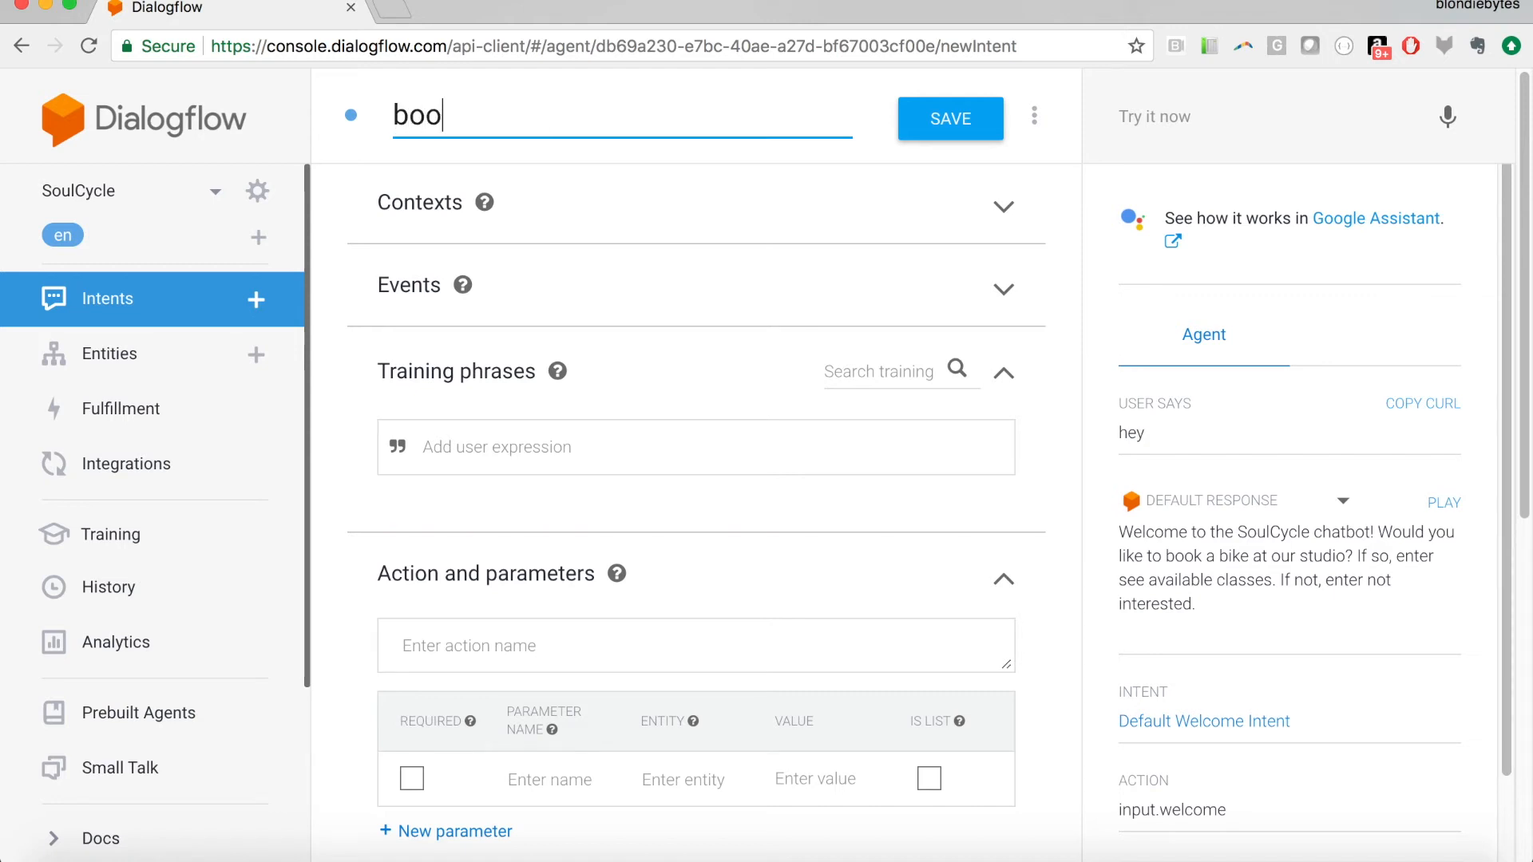
pyautogui.write('k_a_class')
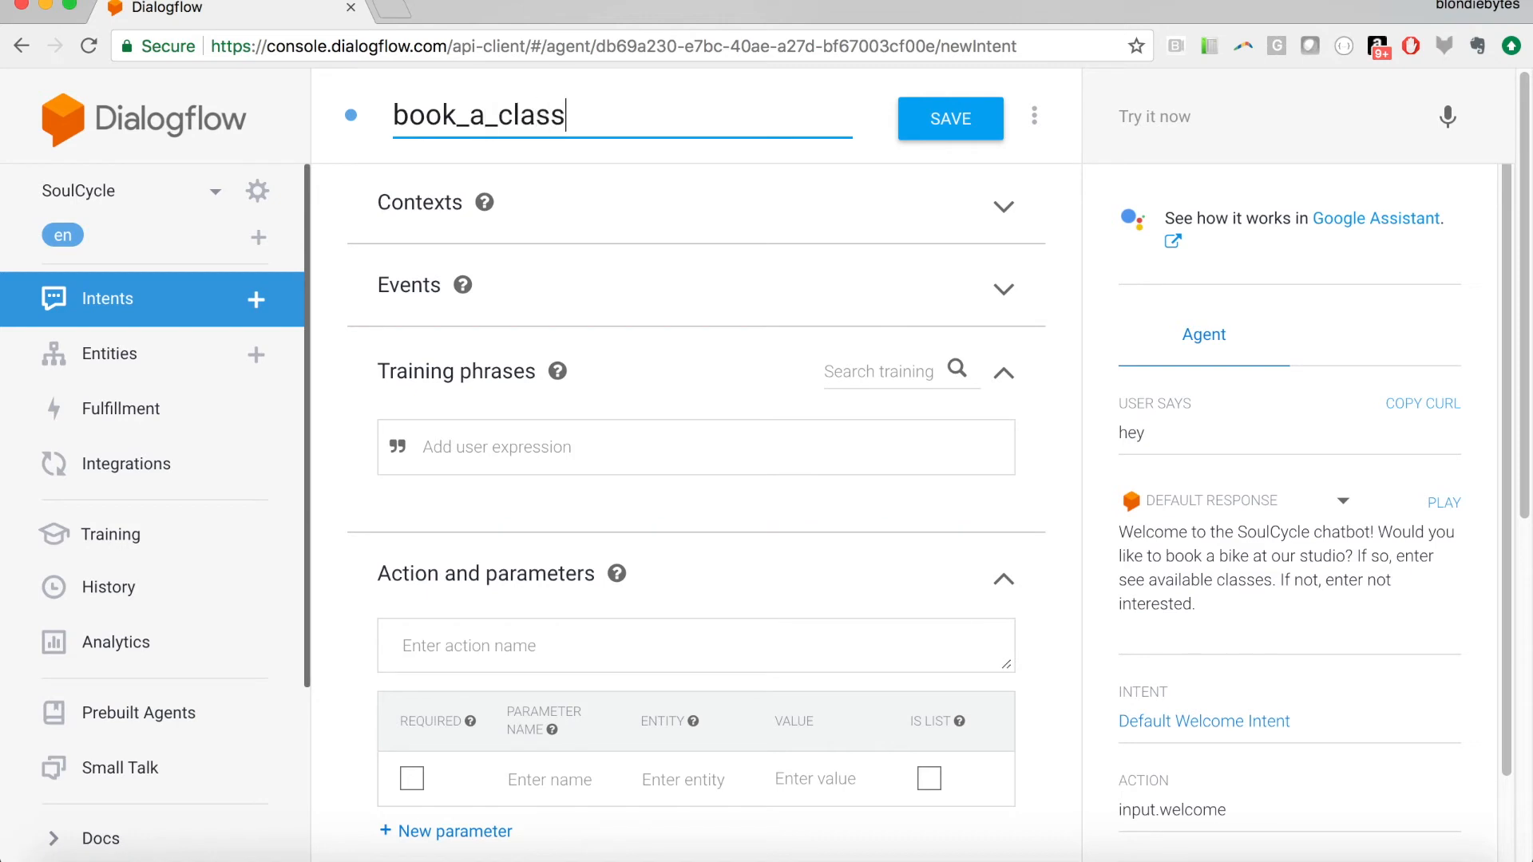
pyautogui.press('BackSpace')
pyautogui.click(488, 460)
pyautogui.write('6:00am')
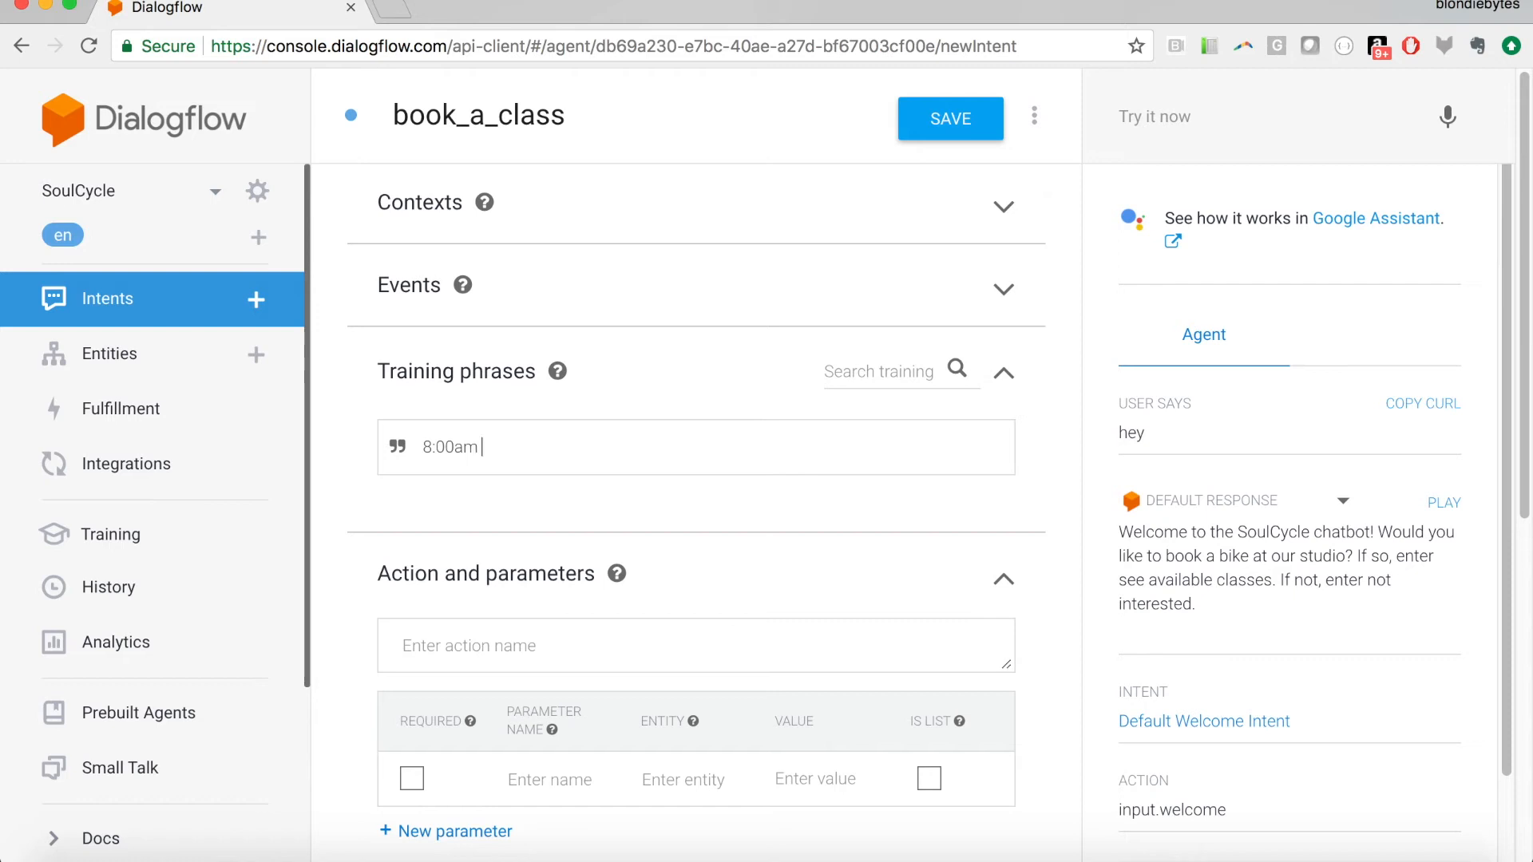
pyautogui.press('Return')
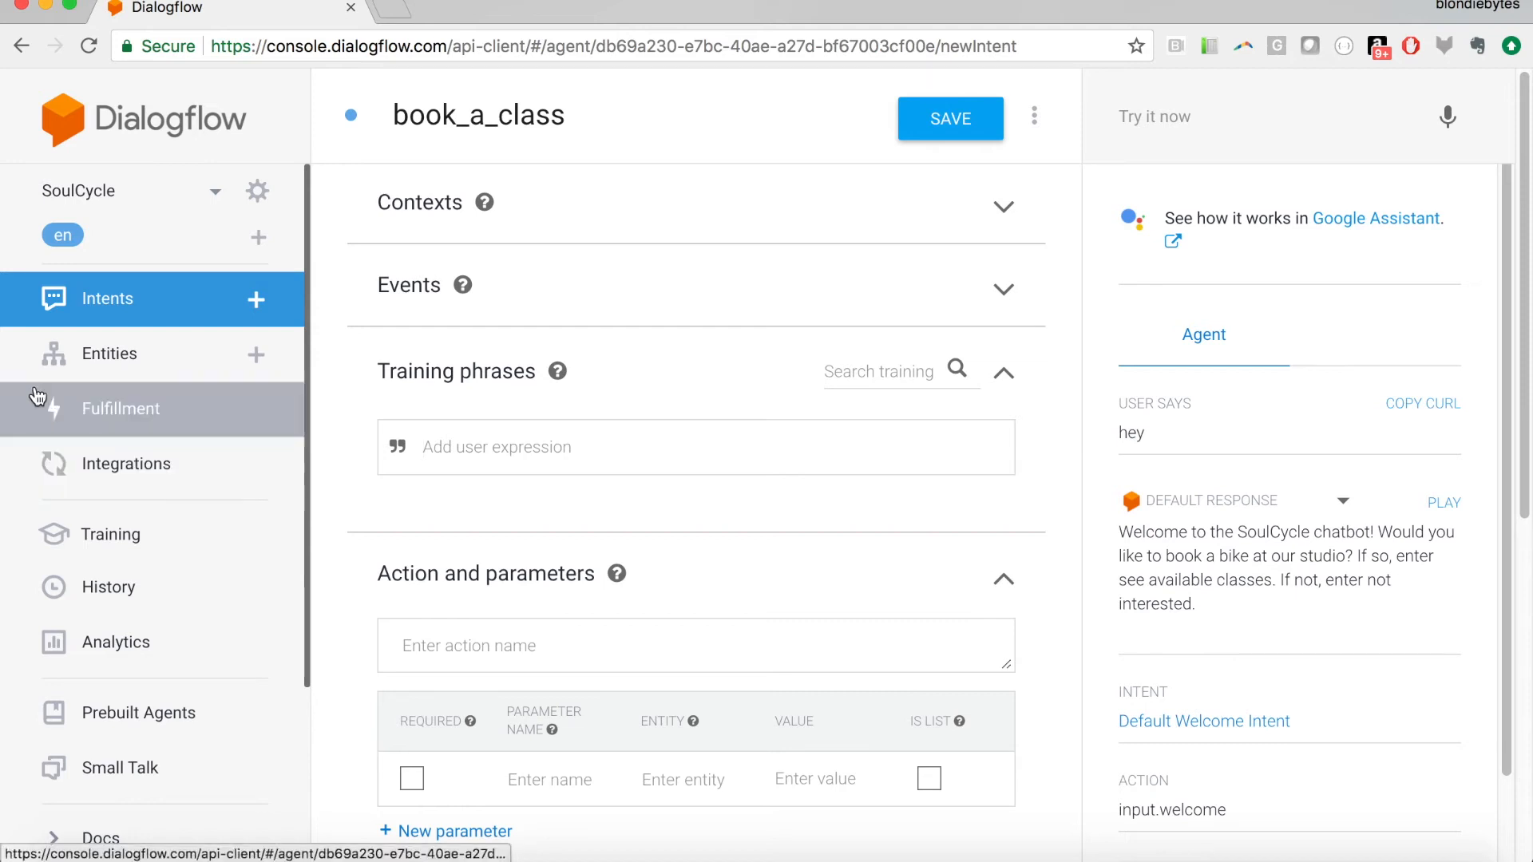
# Save the book_a_class intent, and start the agent's first entity with the name class_time.
pyautogui.click(927, 125)
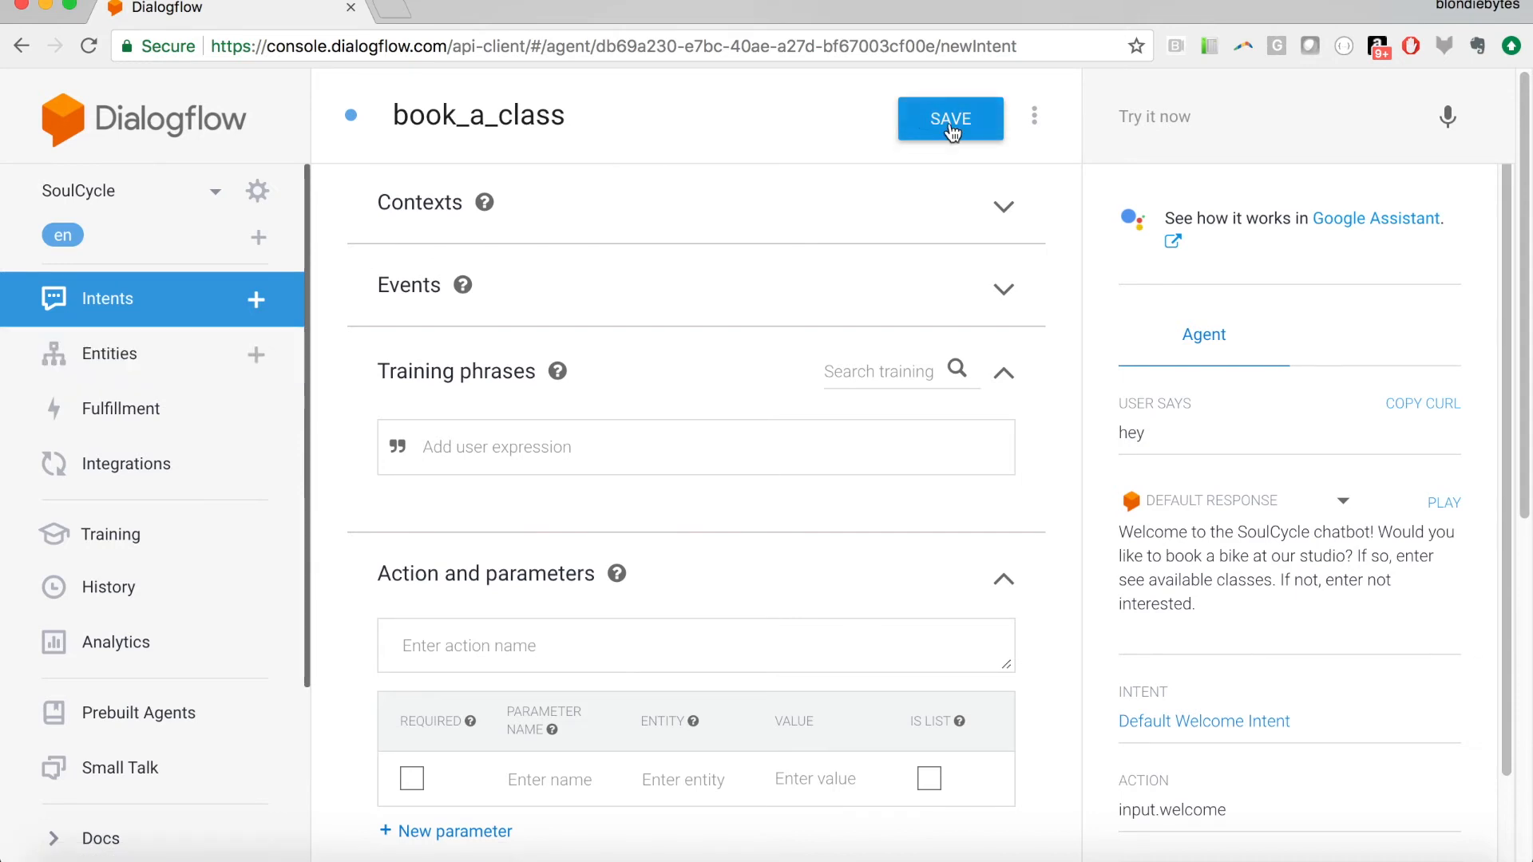
pyautogui.click(129, 367)
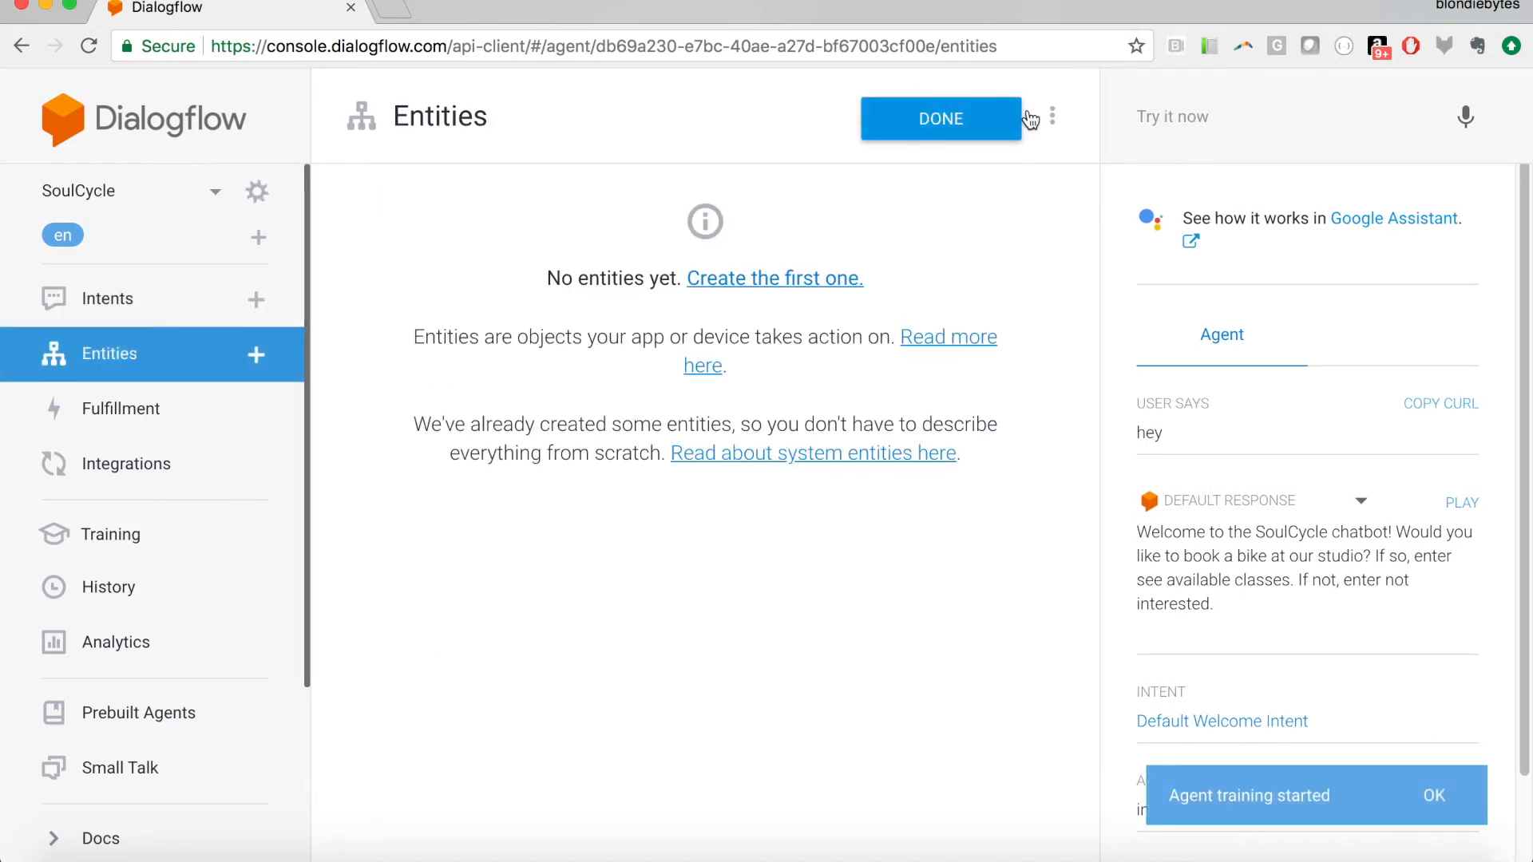
pyautogui.click(775, 283)
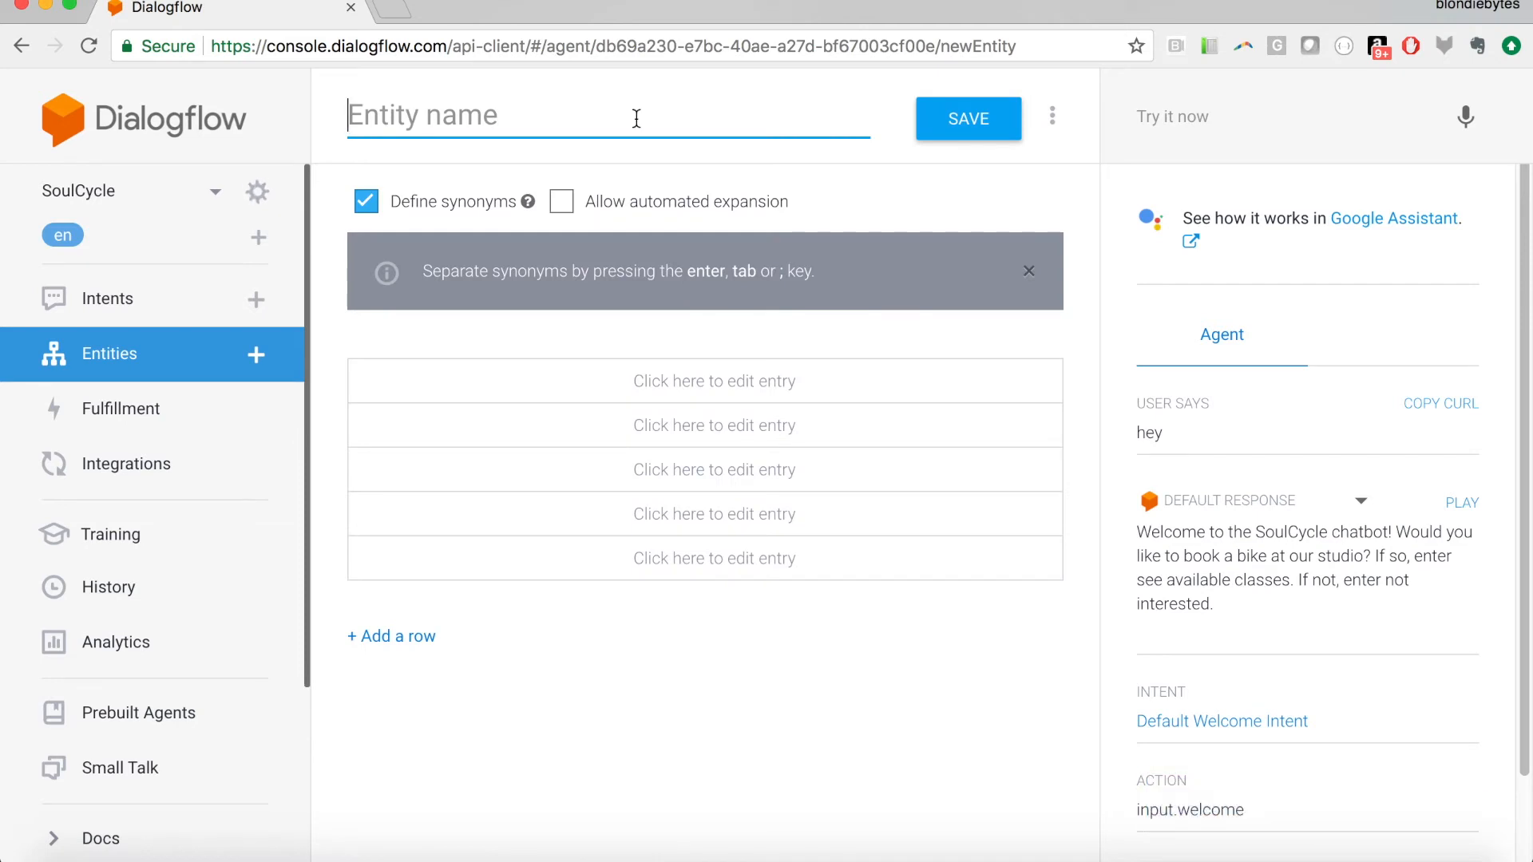
pyautogui.write('class_time')
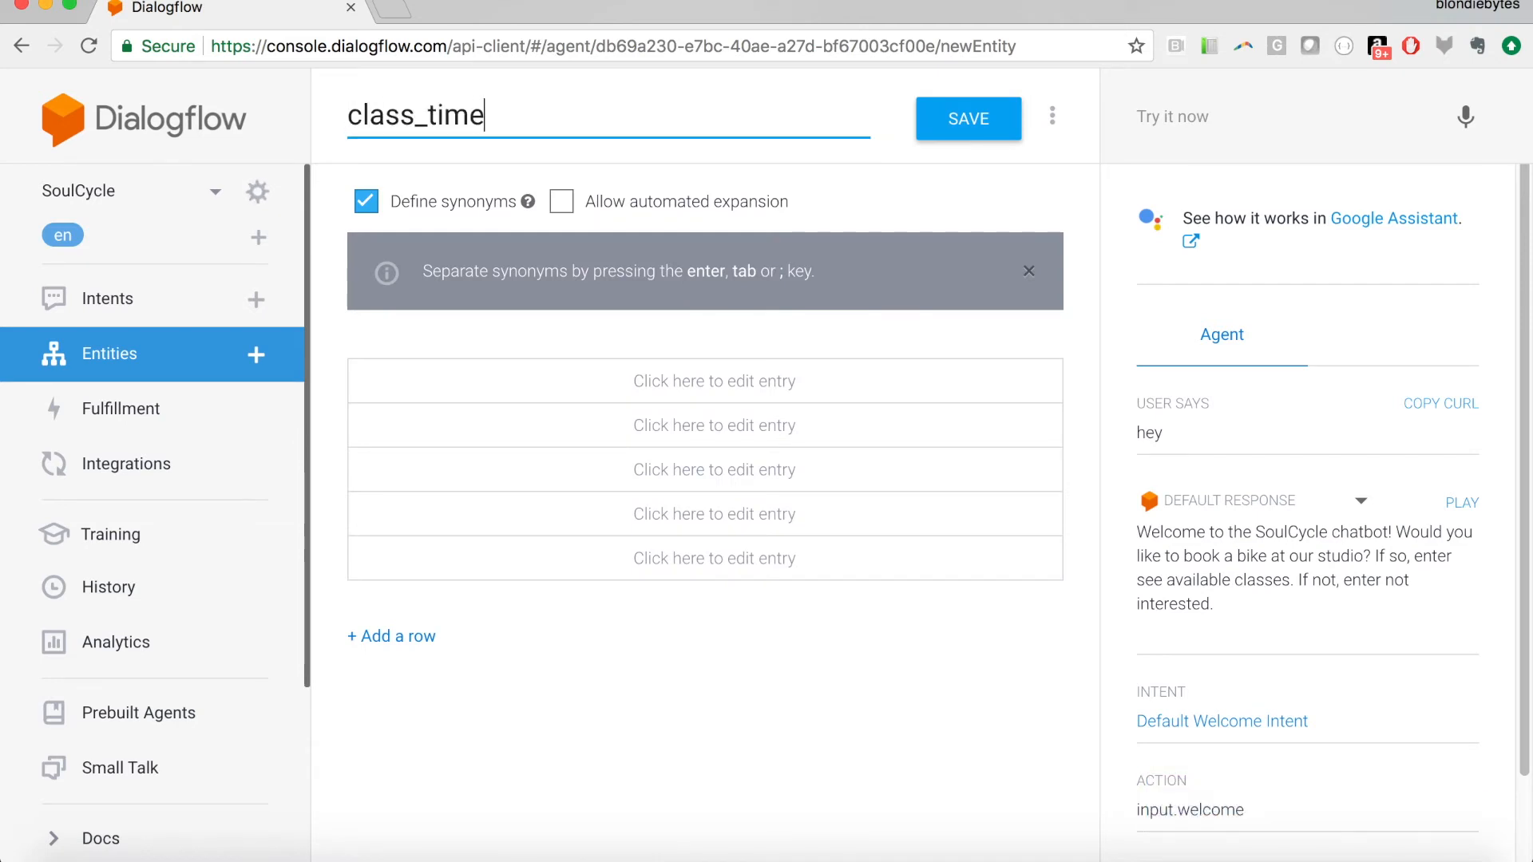
# Add the entity's first entry with reference value 6:00am and the synonyms 6, 6:00 and 6am.
pyautogui.click(500, 369)
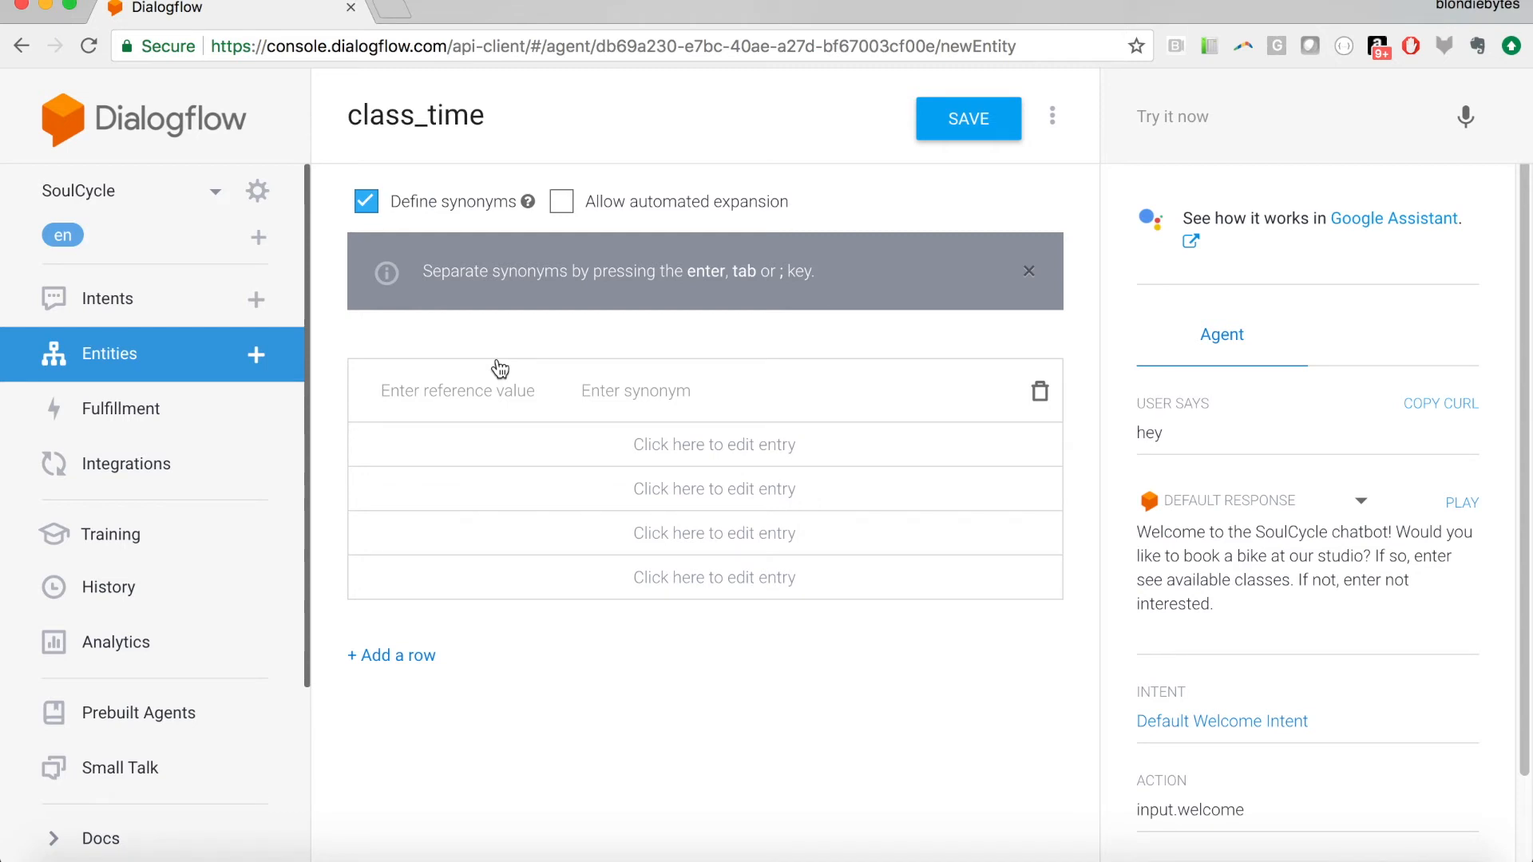
pyautogui.write('6:00am')
pyautogui.press('Tab')
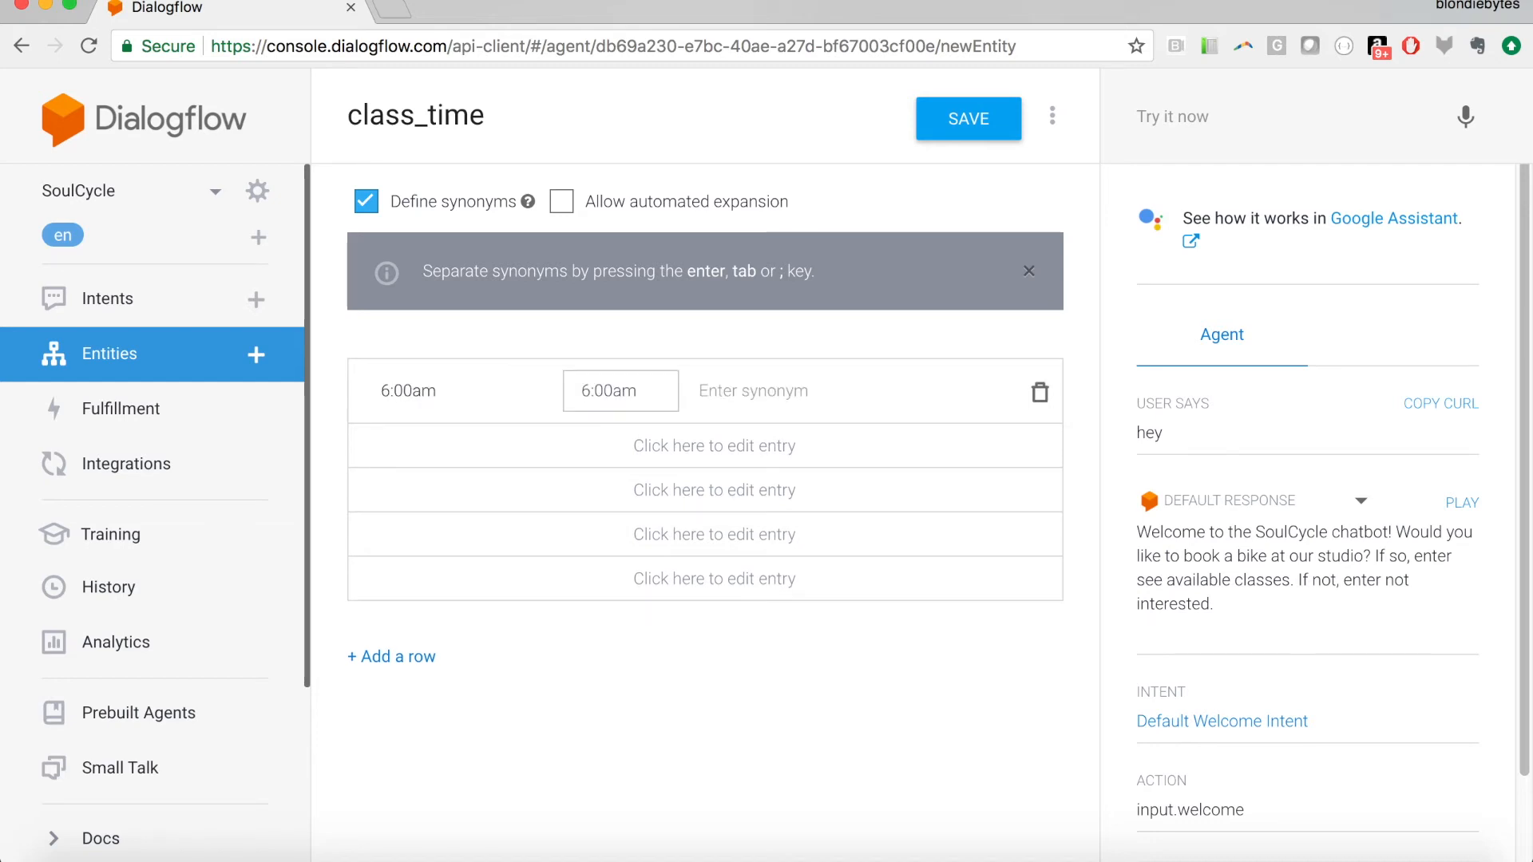
pyautogui.write('6')
pyautogui.press('Tab')
pyautogui.write('6:00')
pyautogui.press('Tab')
pyautogui.write('6am')
pyautogui.press('Tab')
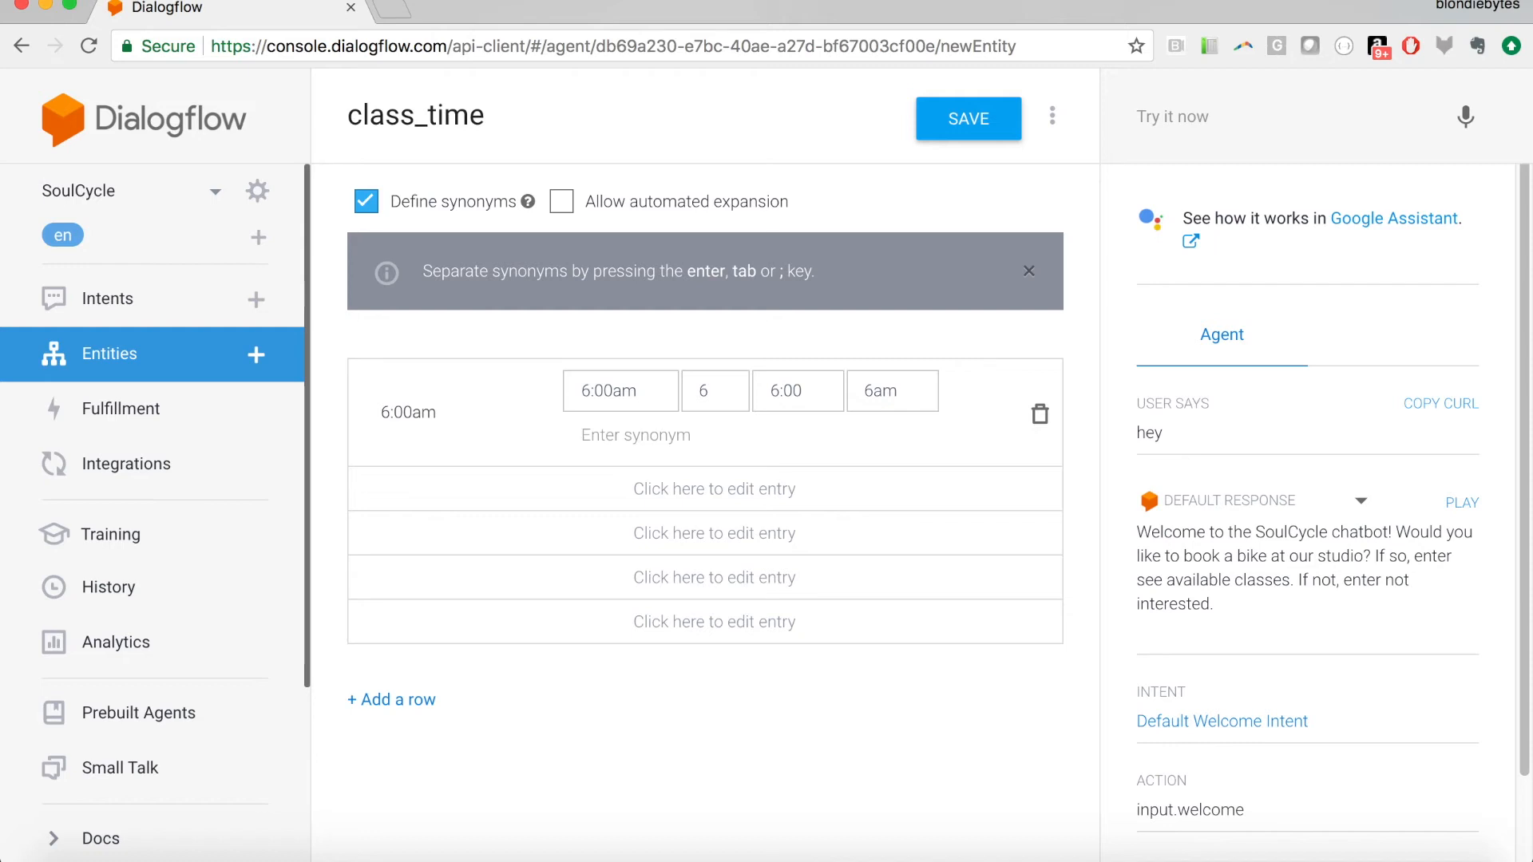
# Add entries 8:00am (8am, 8:00, 8), 4:30pm (4:30, 16:30) and 7:30pm (7:30, 19:30) with those synonyms, and save the class_time entity.
pyautogui.click(467, 485)
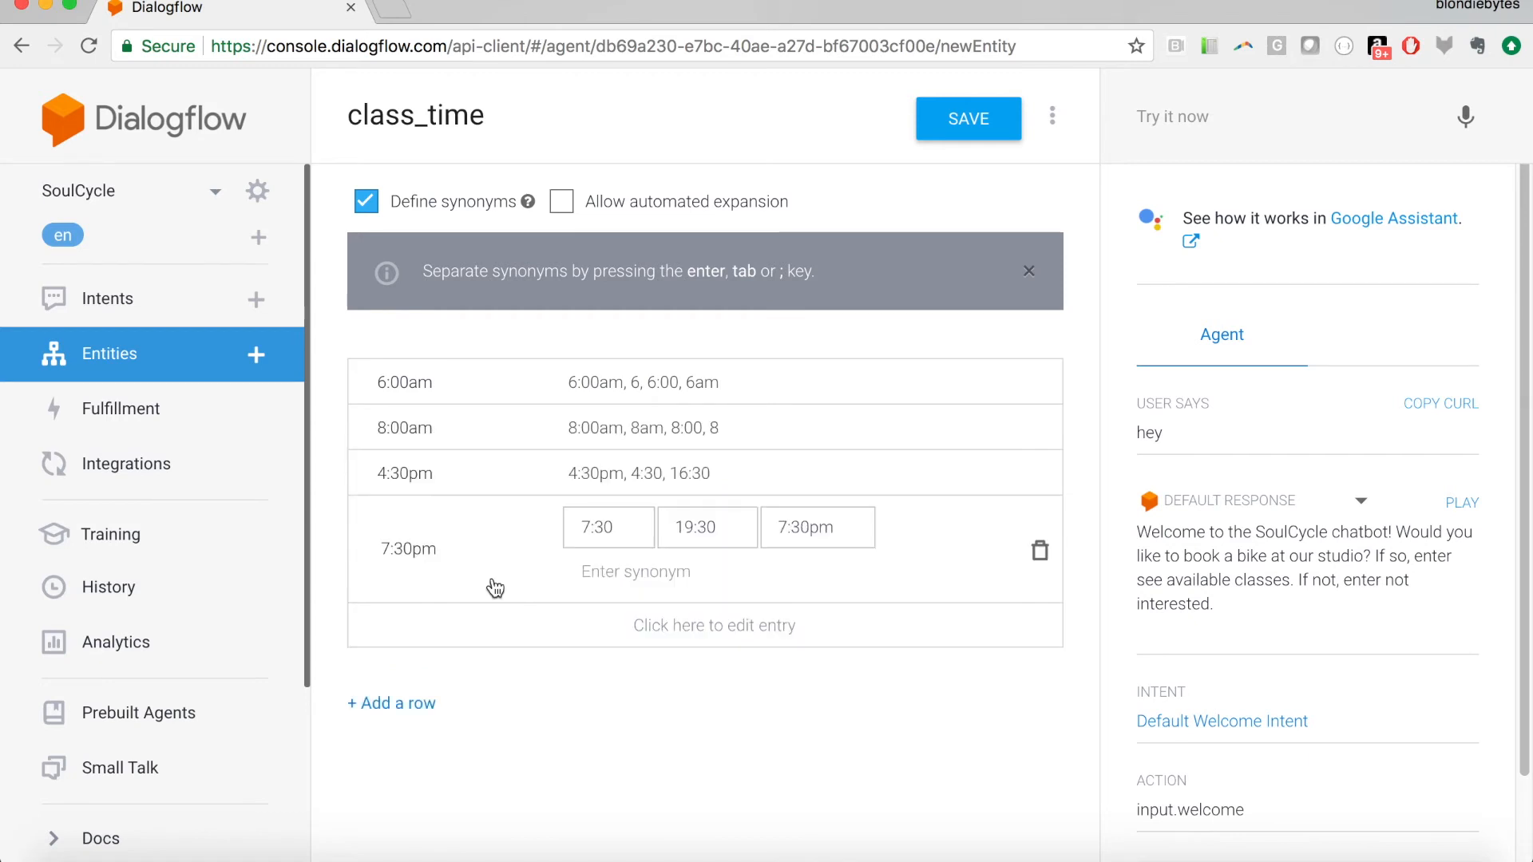
pyautogui.click(959, 126)
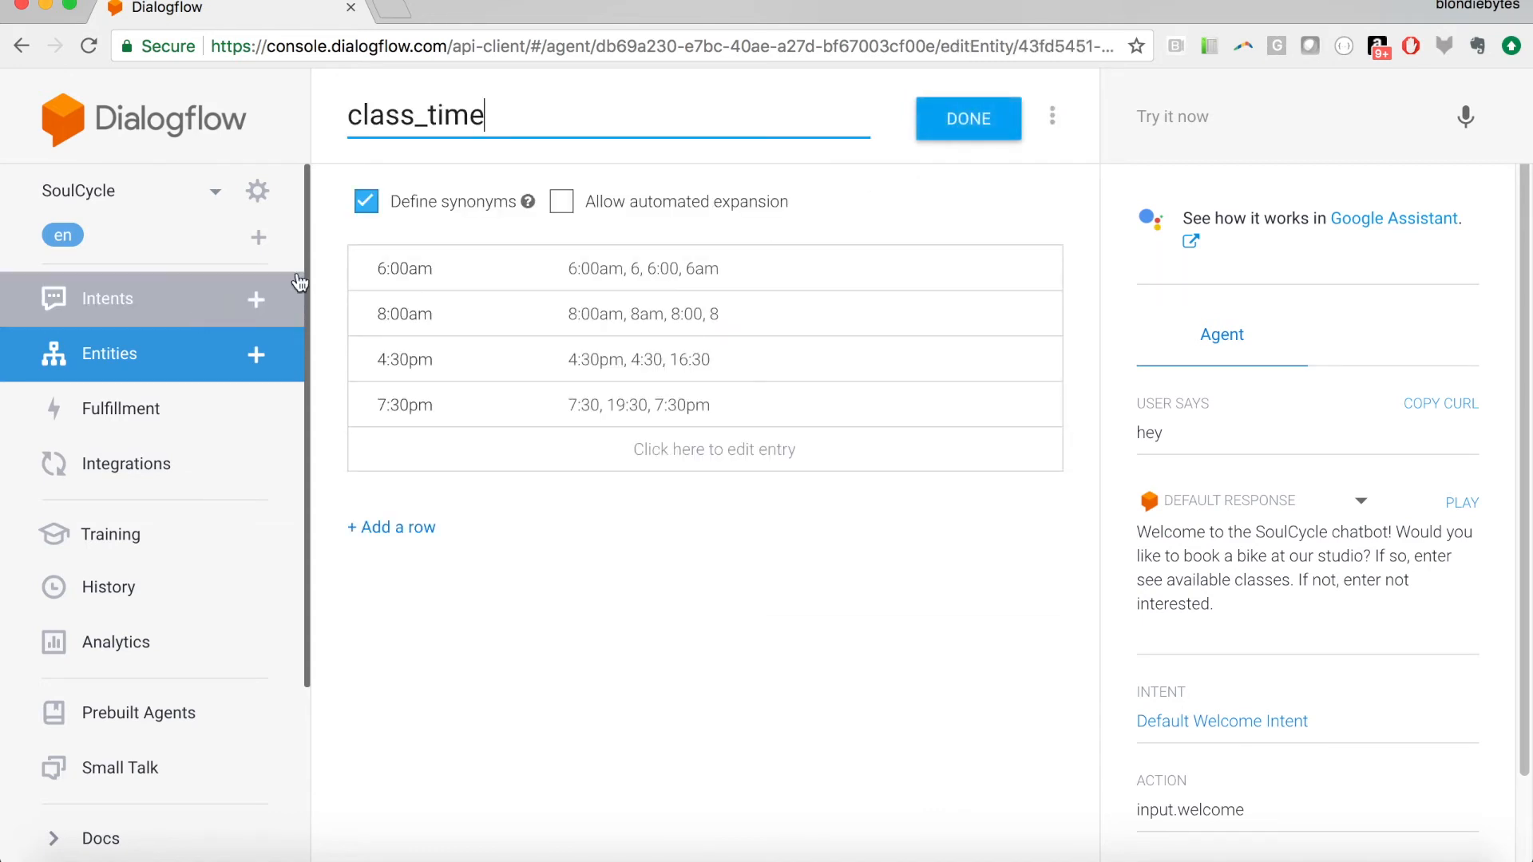
# Reopen the book_a_class intent and add the training phrase "Book the 8:00 bike".
pyautogui.click(127, 315)
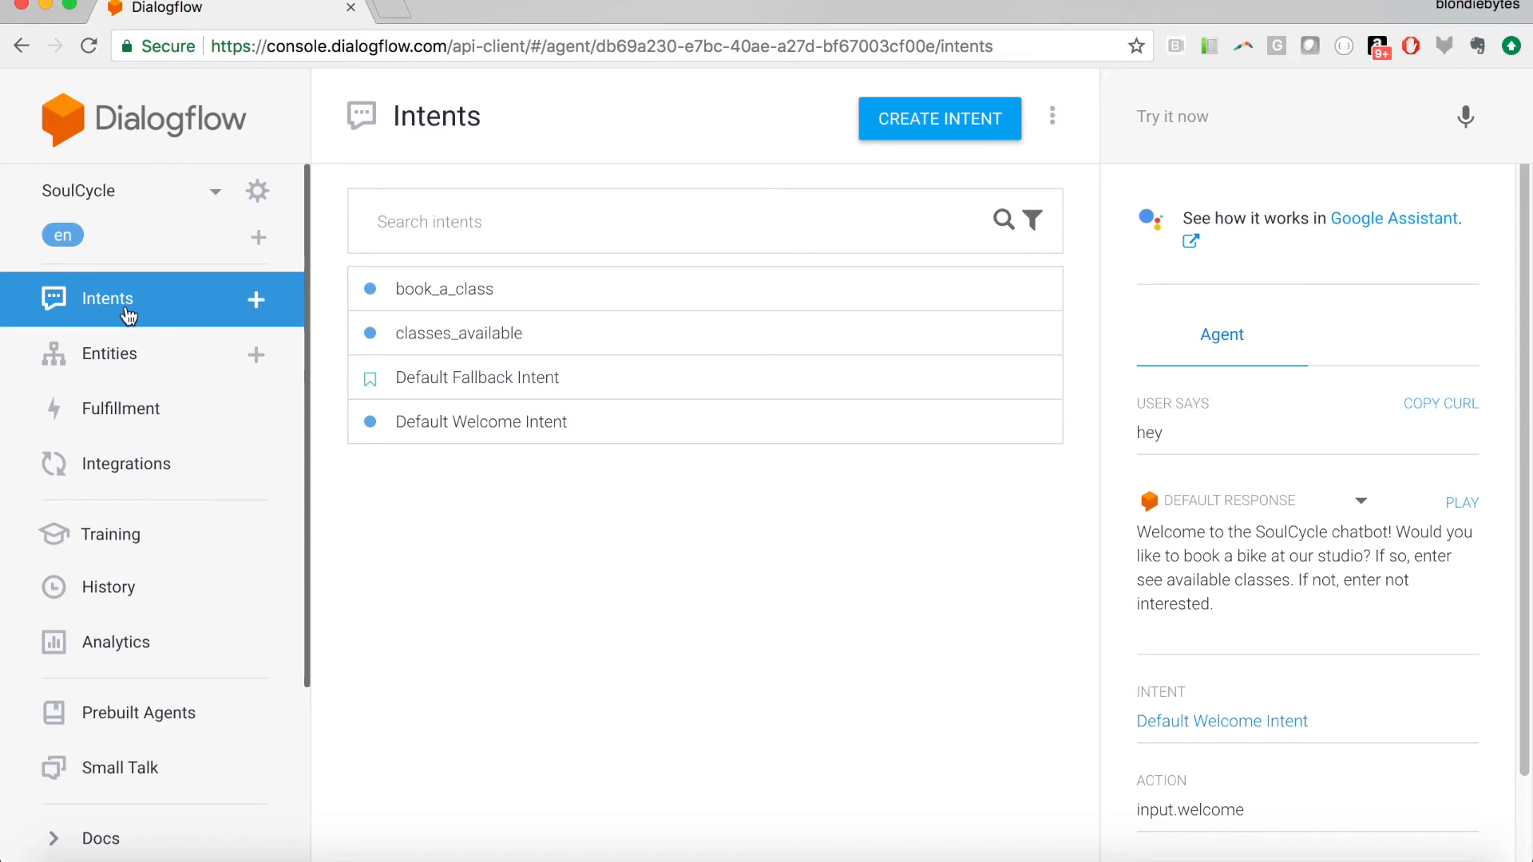
pyautogui.click(425, 307)
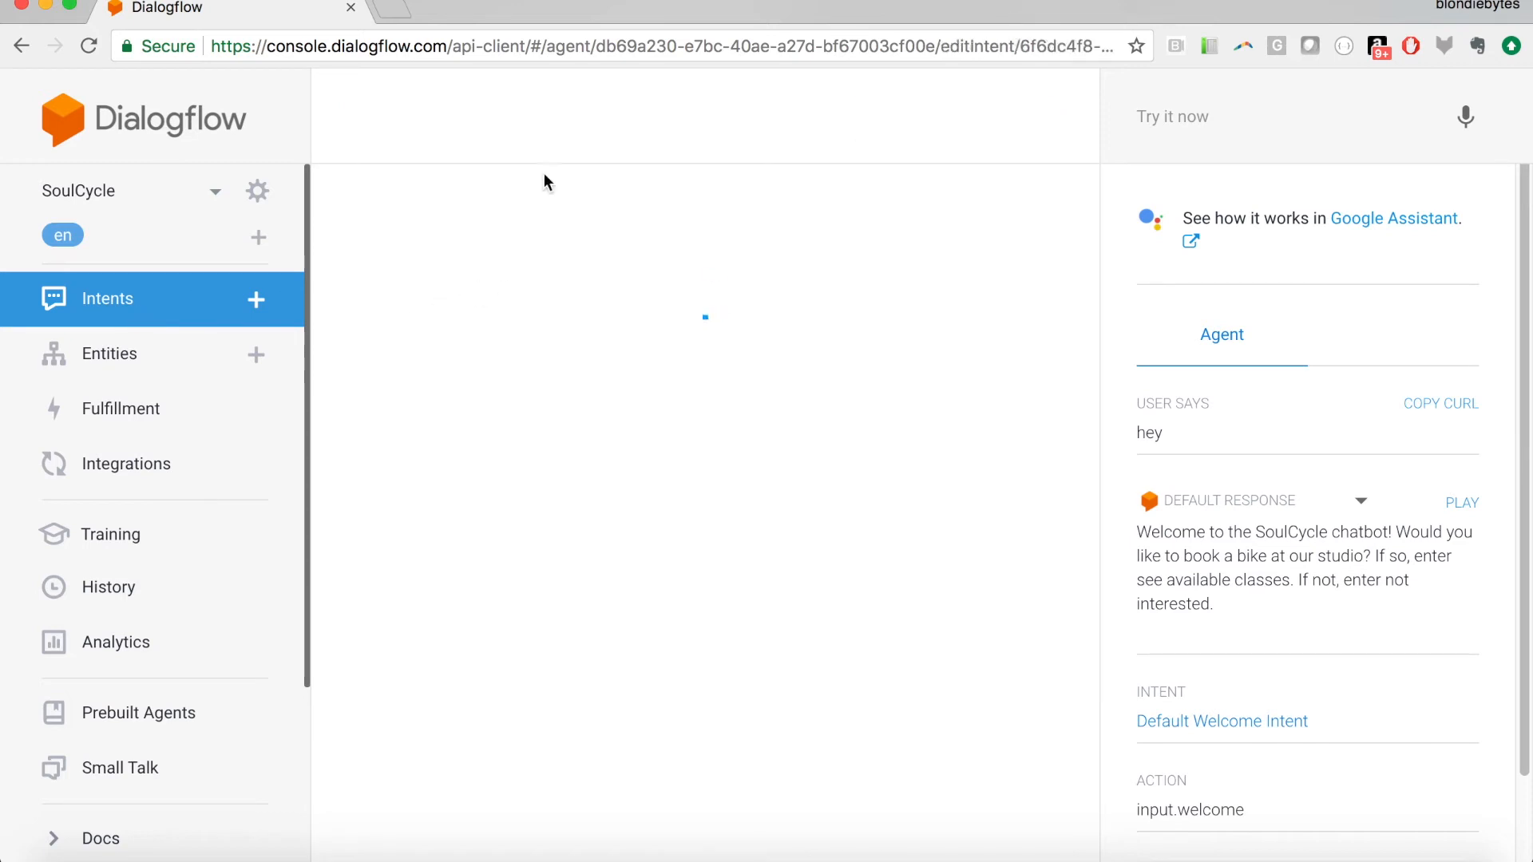
pyautogui.scroll(-1, 585, 268)
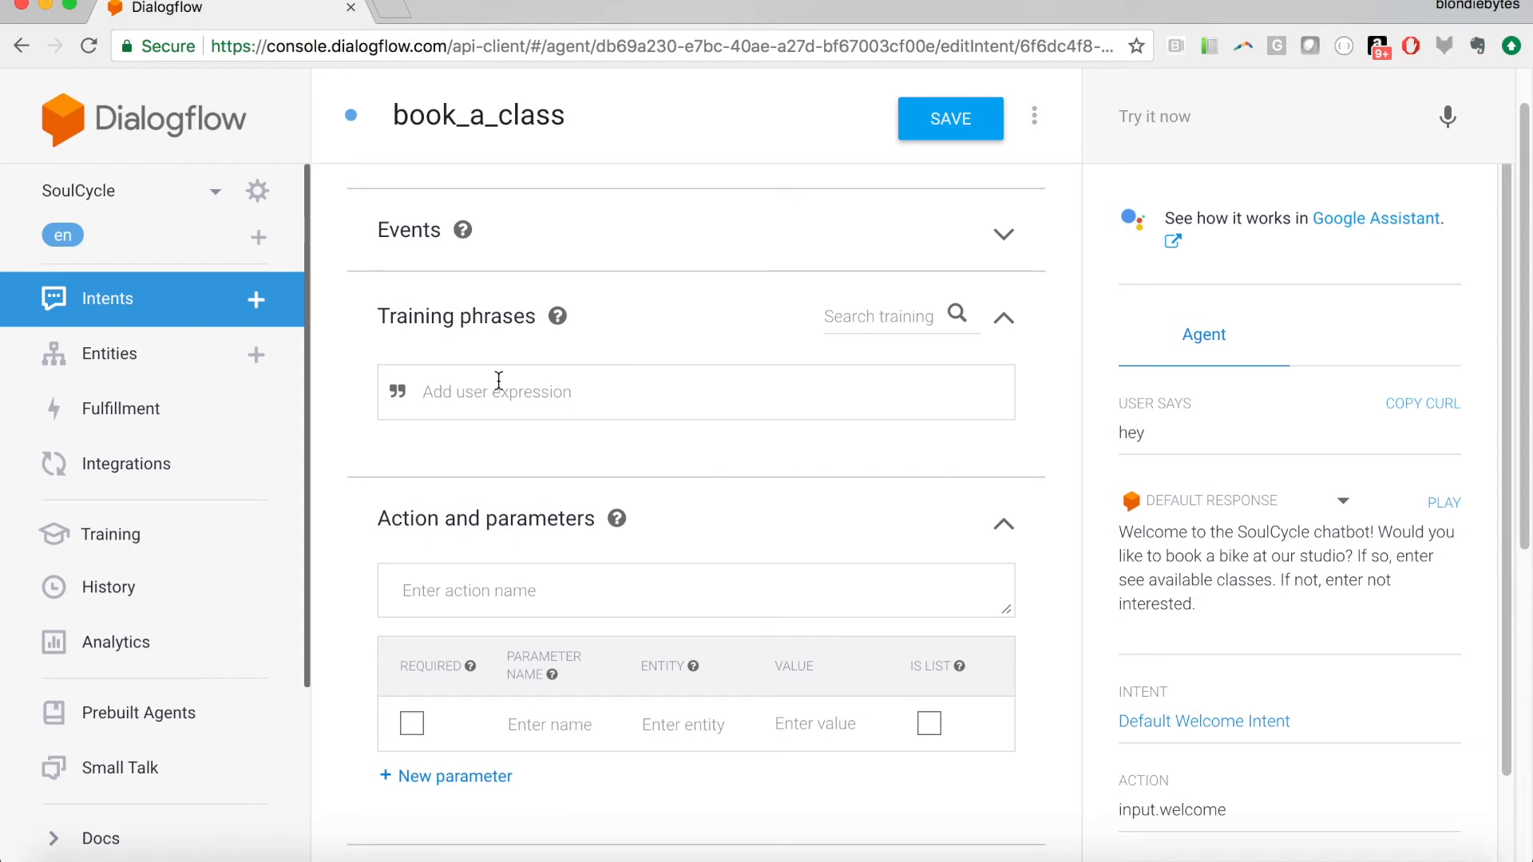
pyautogui.write('Book the 8:00 bike')
pyautogui.press('Return')
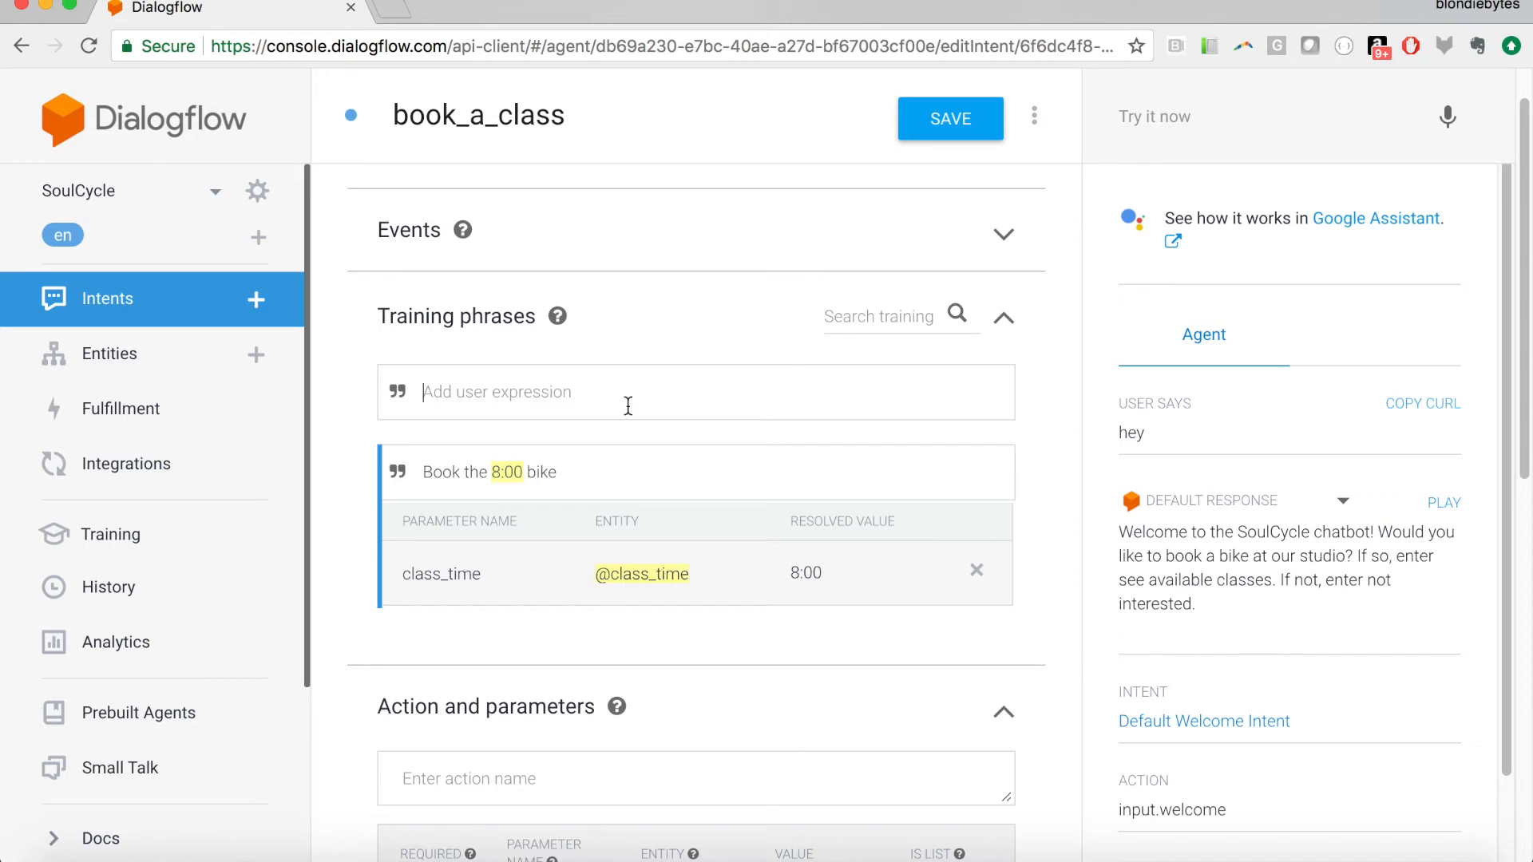
# Add the training phrases "I want to book the 7:30 bike", "I want to book the 4:30pm class", "8:00am" and "6:00" to book_a_class.
pyautogui.write('I want o boo')
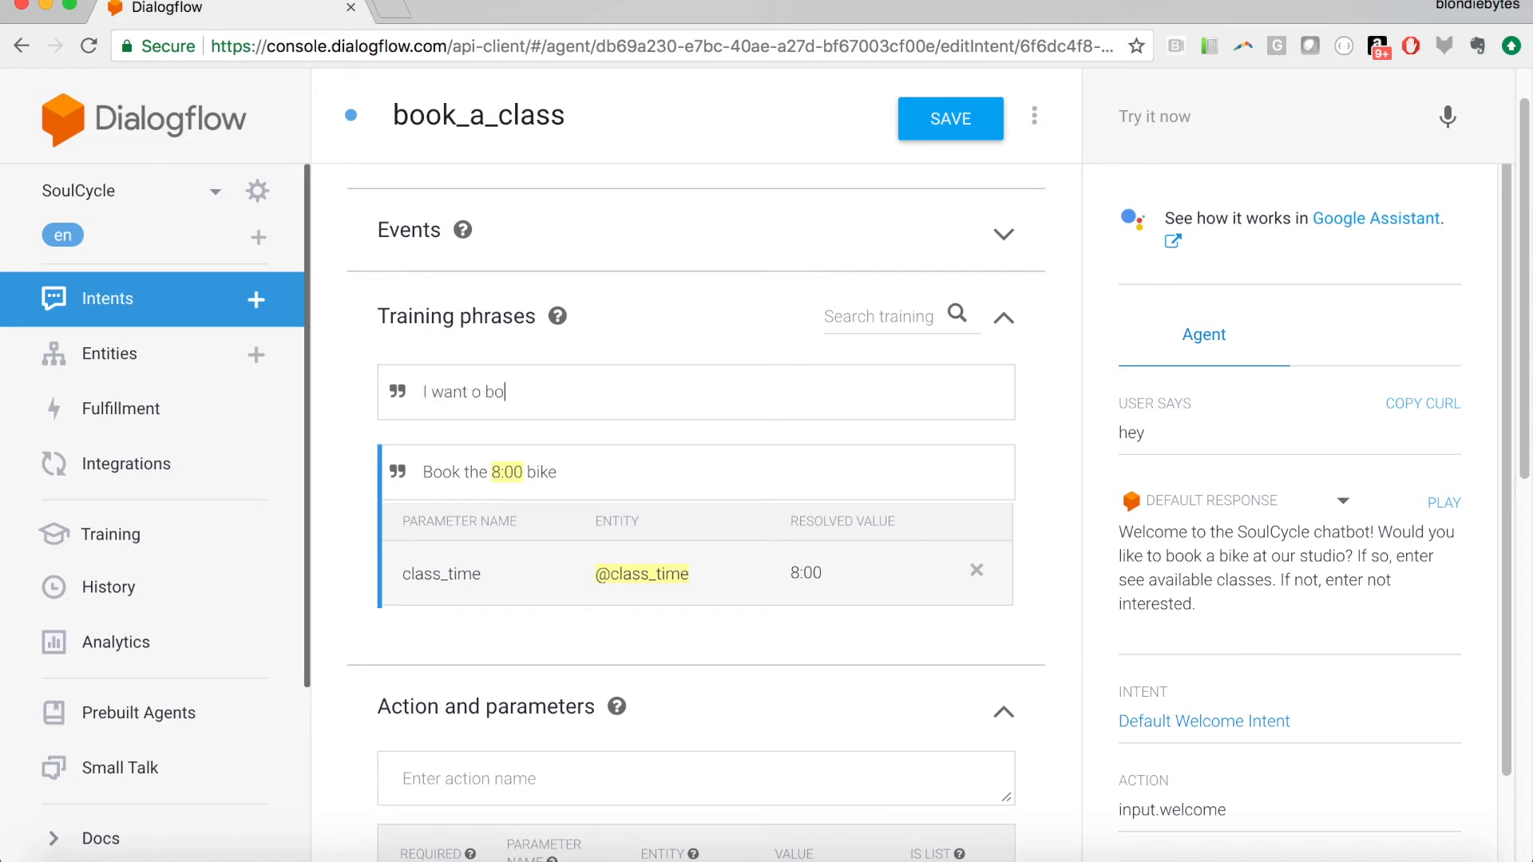
pyautogui.press('BackSpace')
pyautogui.press('BackSpace')
pyautogui.press('BackSpace')
pyautogui.press('BackSpace')
pyautogui.press('BackSpace')
pyautogui.write('to book the &')
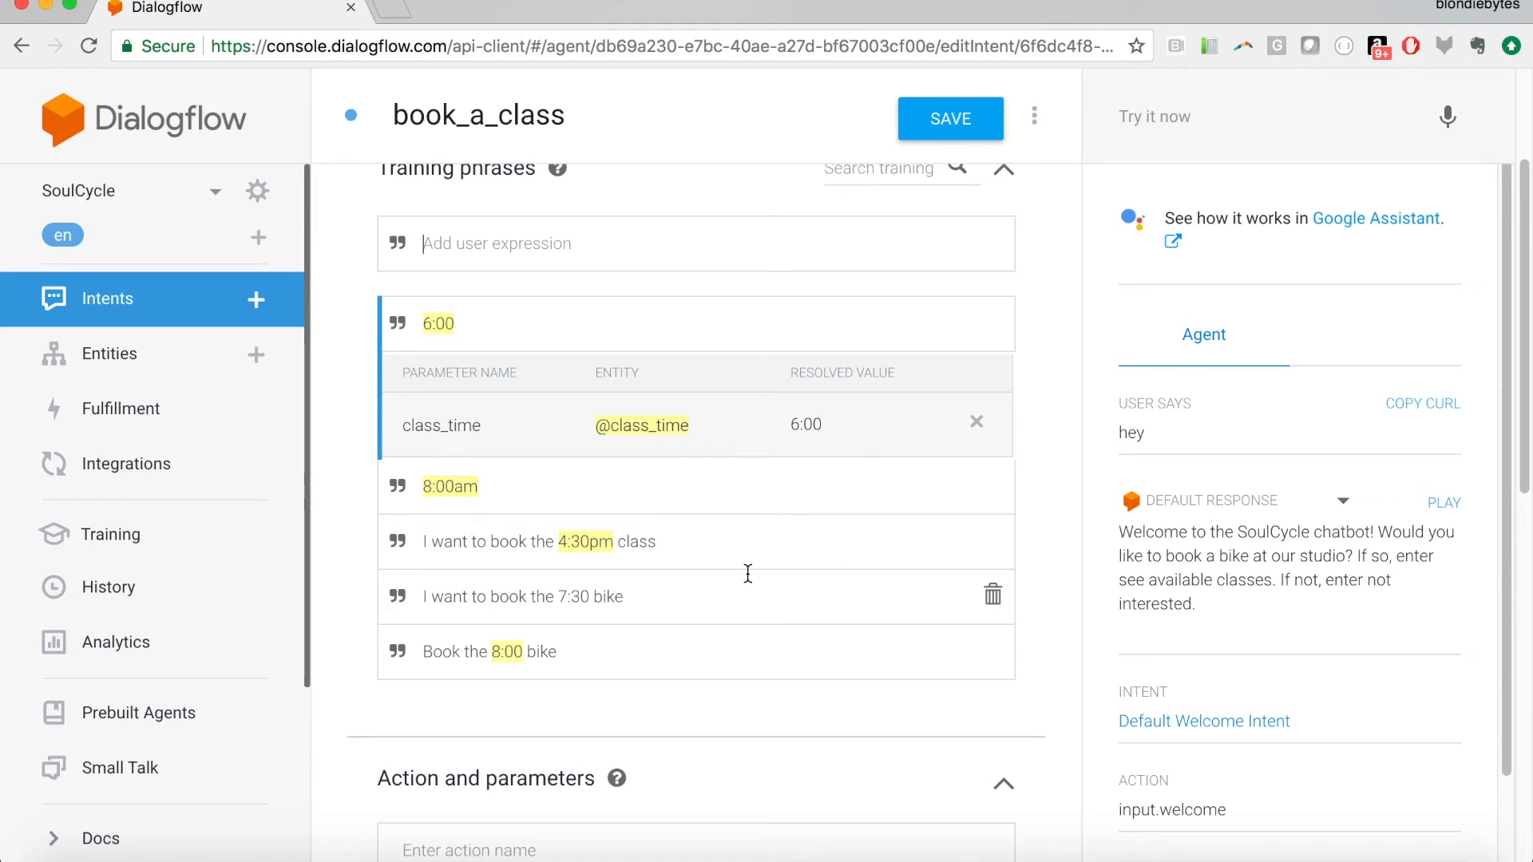
# Make the class_time parameter required and define its prompt as "What time?".
pyautogui.scroll(-5, 735, 667)
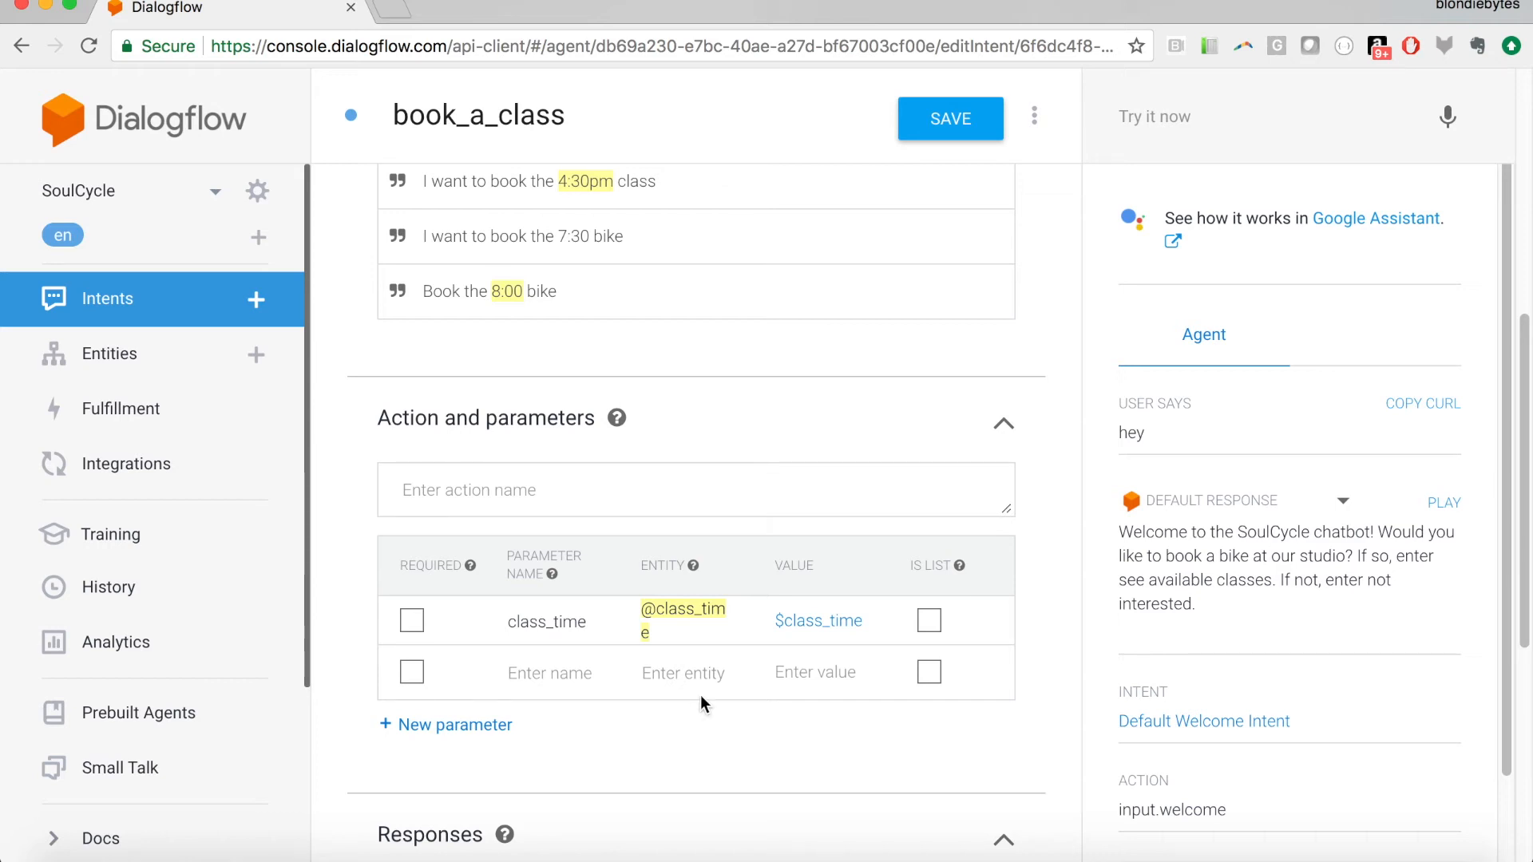
pyautogui.click(412, 620)
pyautogui.scroll(-1, 413, 620)
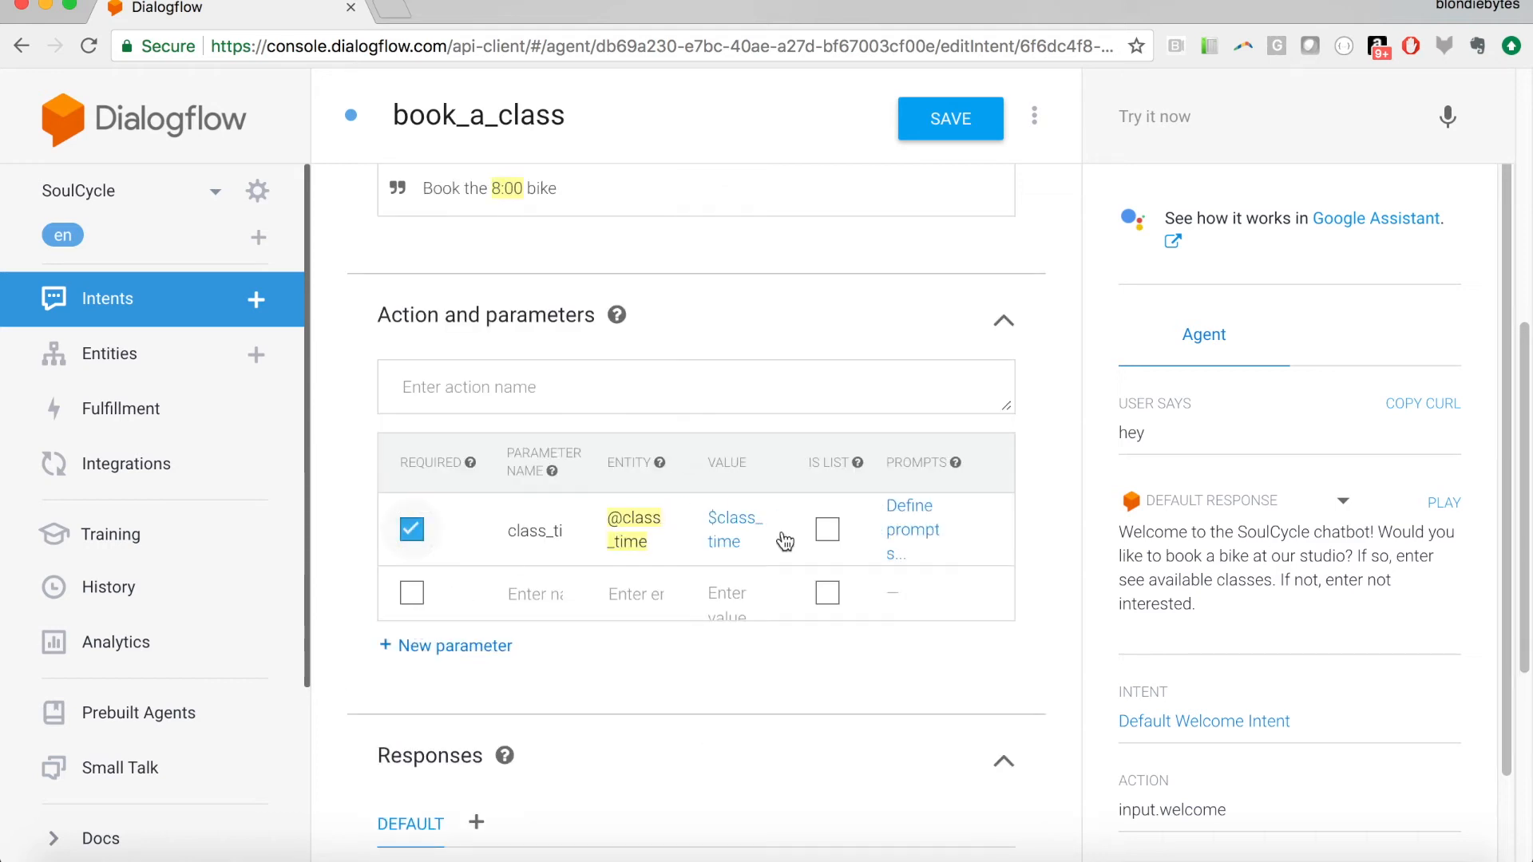
pyautogui.click(898, 530)
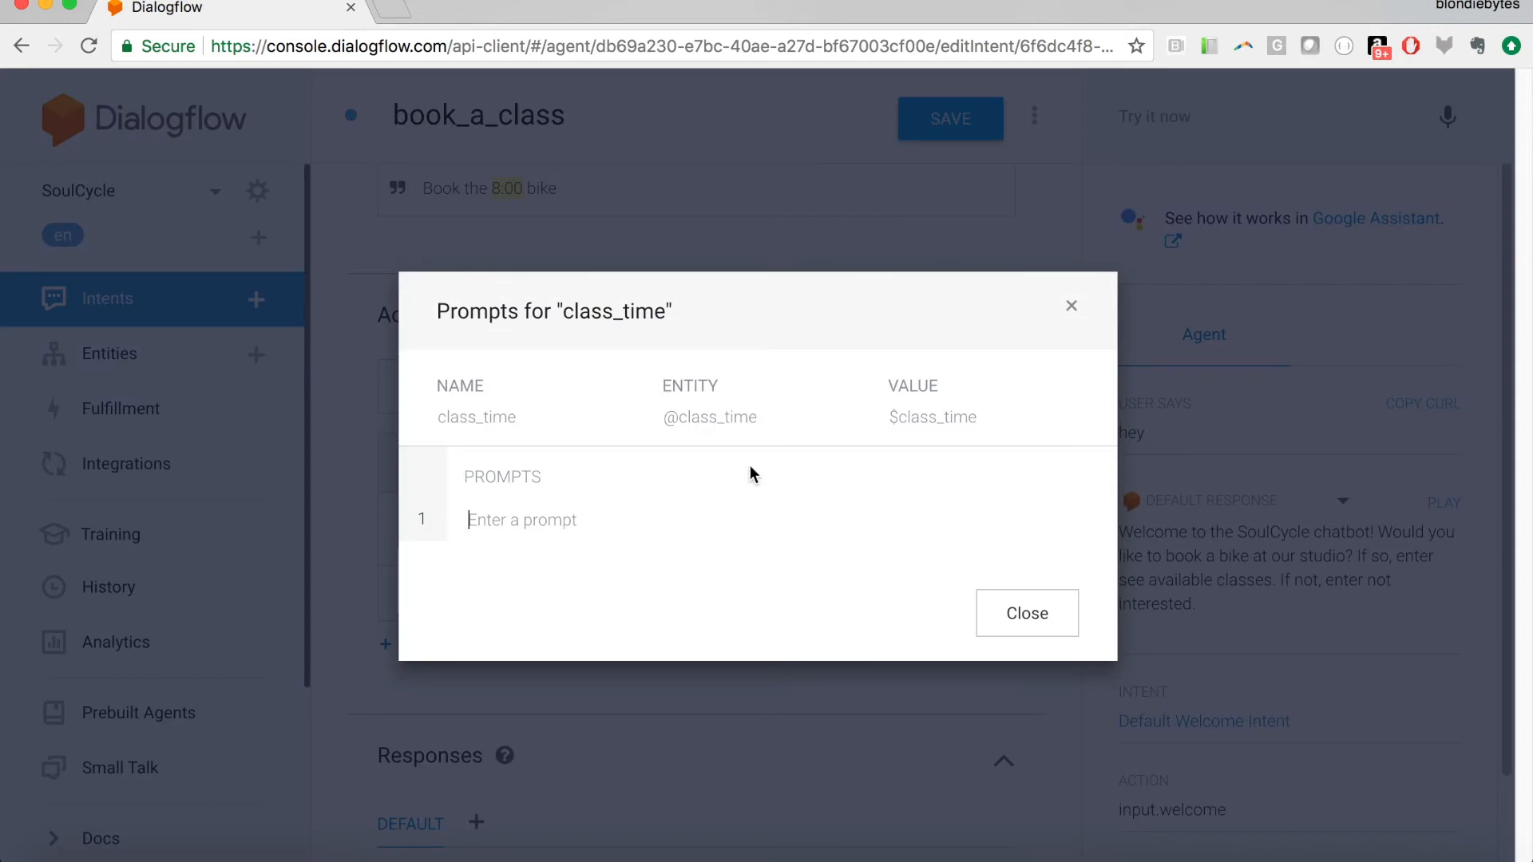
pyautogui.write('What time?')
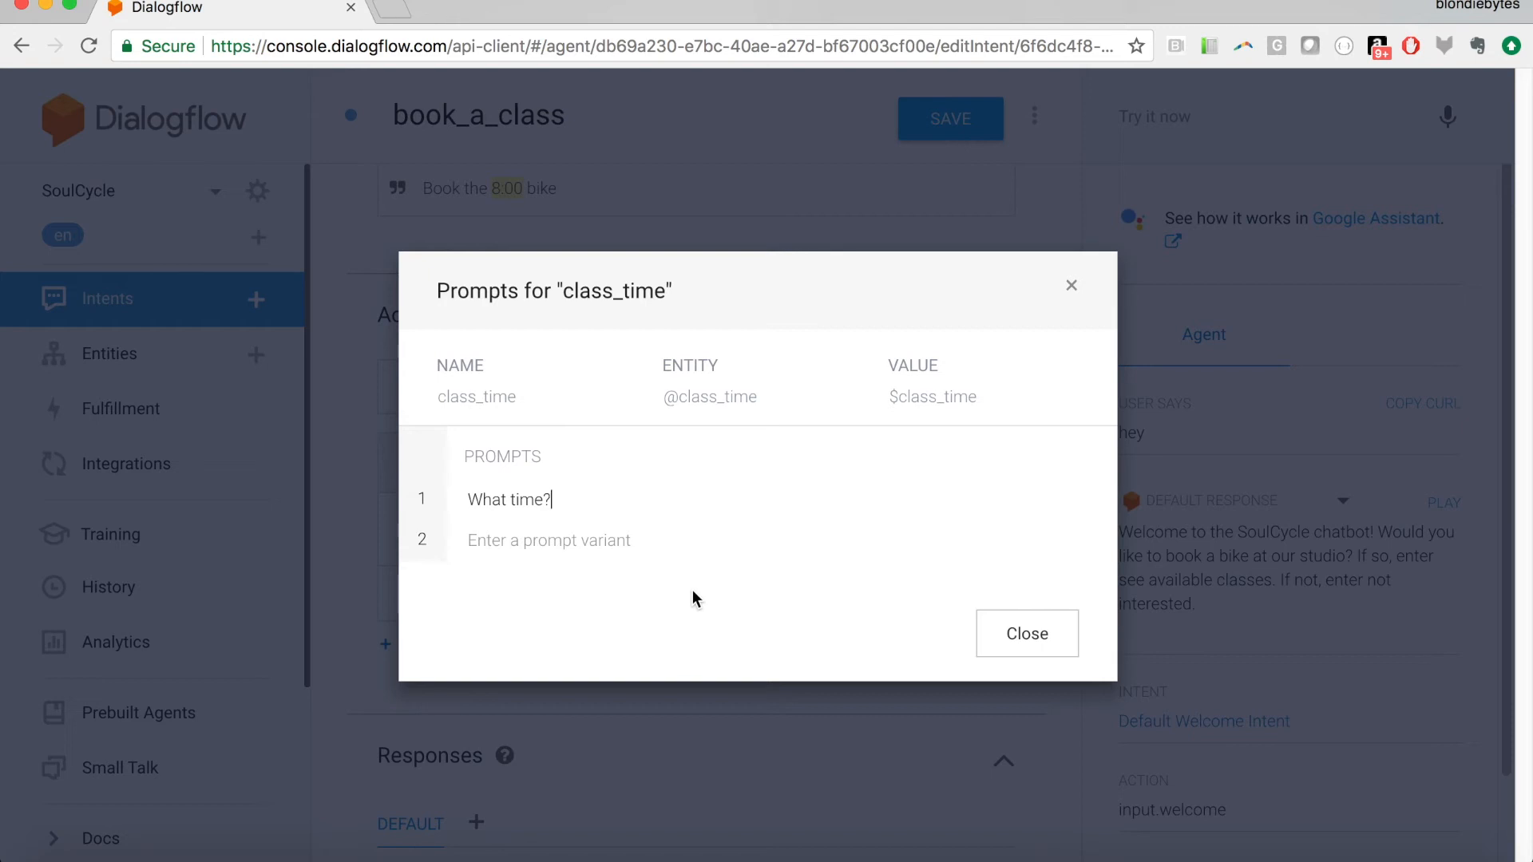
pyautogui.click(1026, 634)
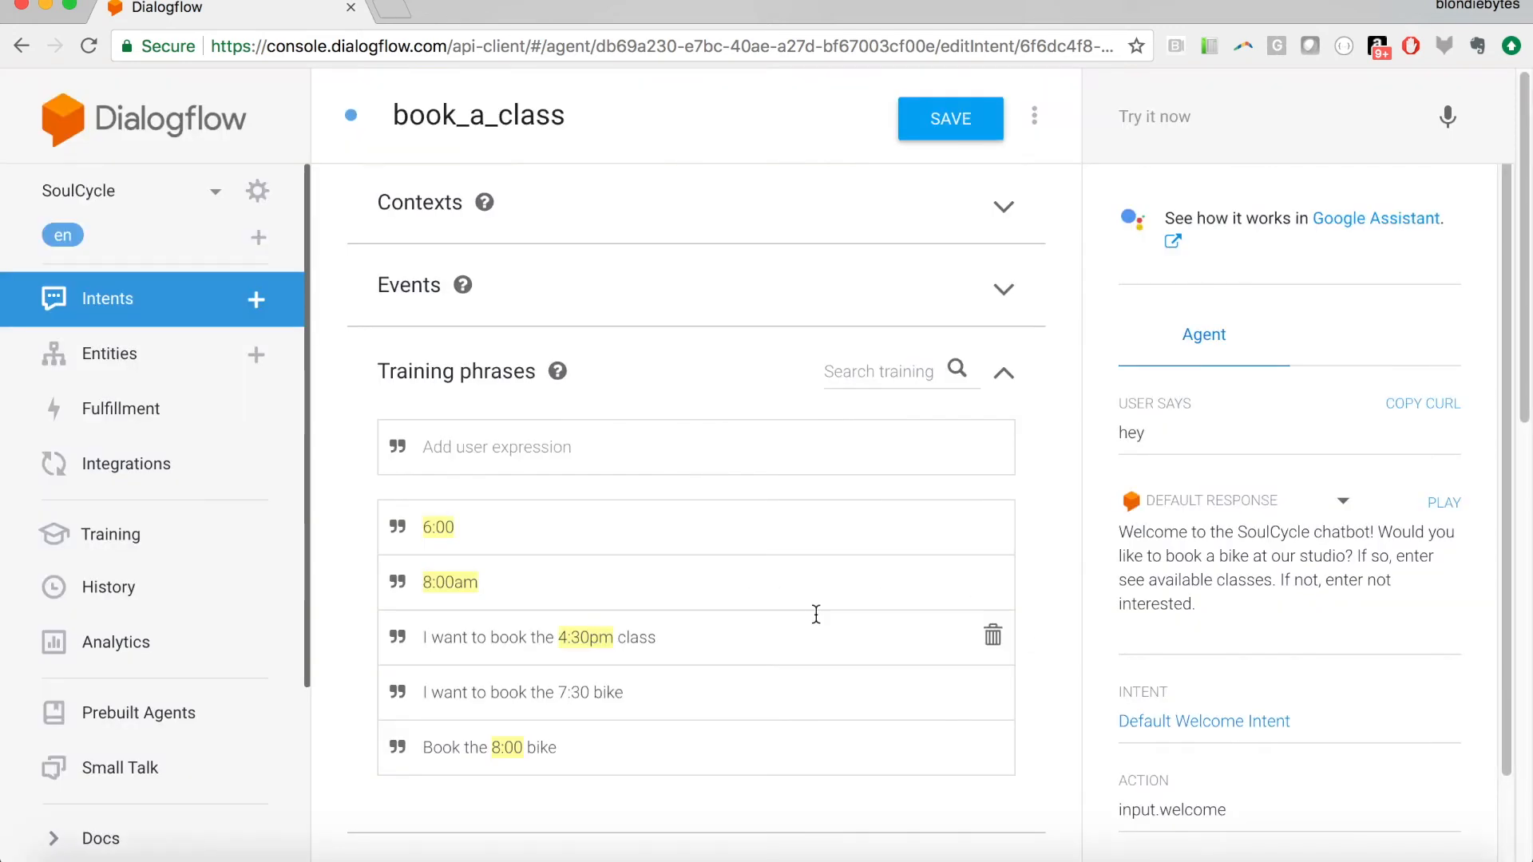
# Add the response "Great! Your bike is booked for $class_time. See you then!", set book_a_class as end of conversation, and save it.
pyautogui.scroll(-10, 815, 617)
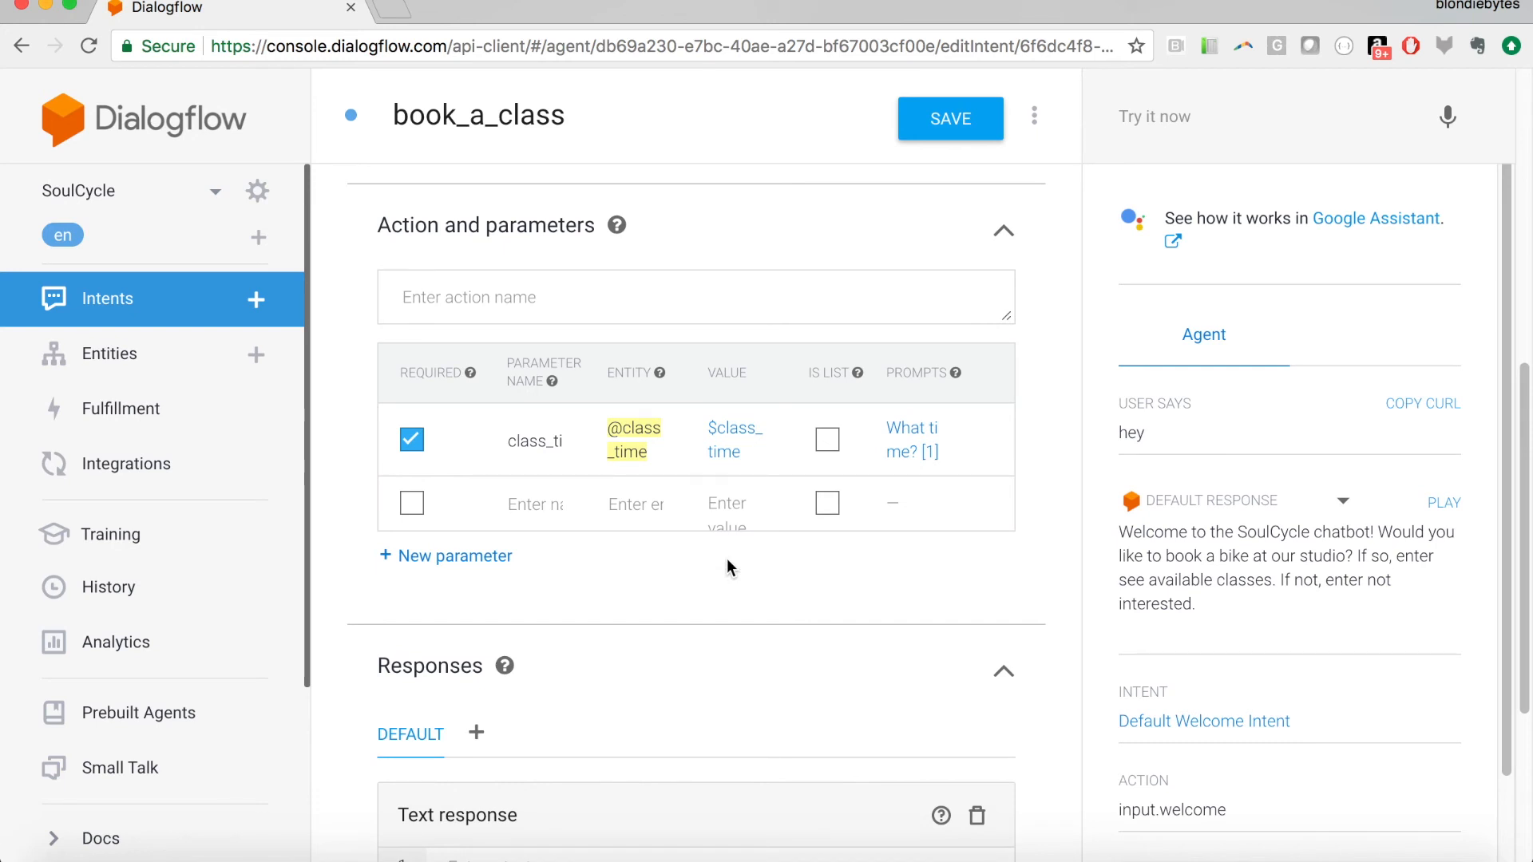
pyautogui.scroll(-5, 765, 591)
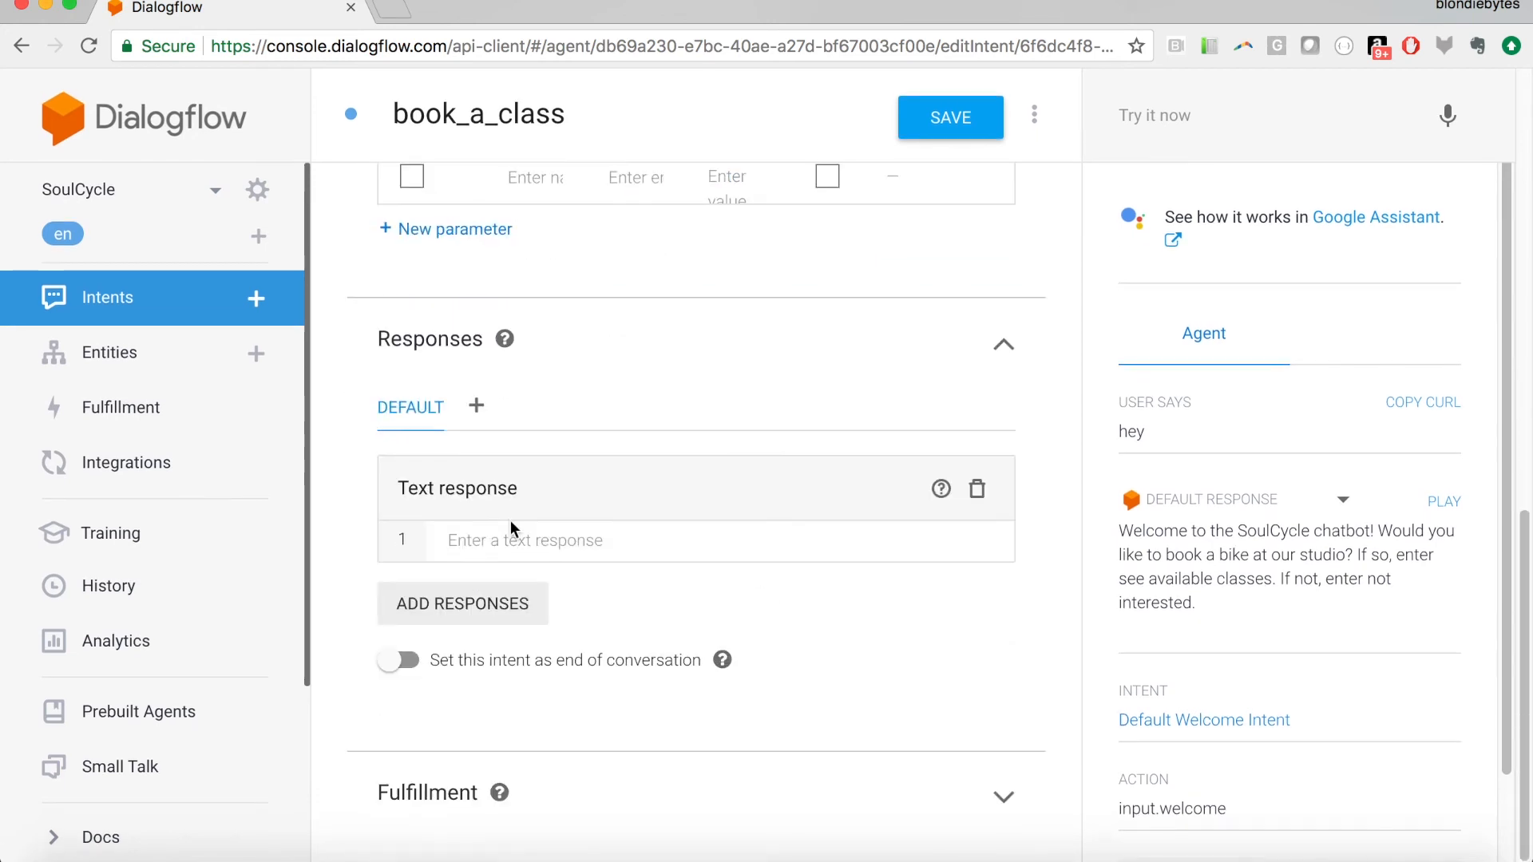
pyautogui.click(510, 541)
pyautogui.write('Gr')
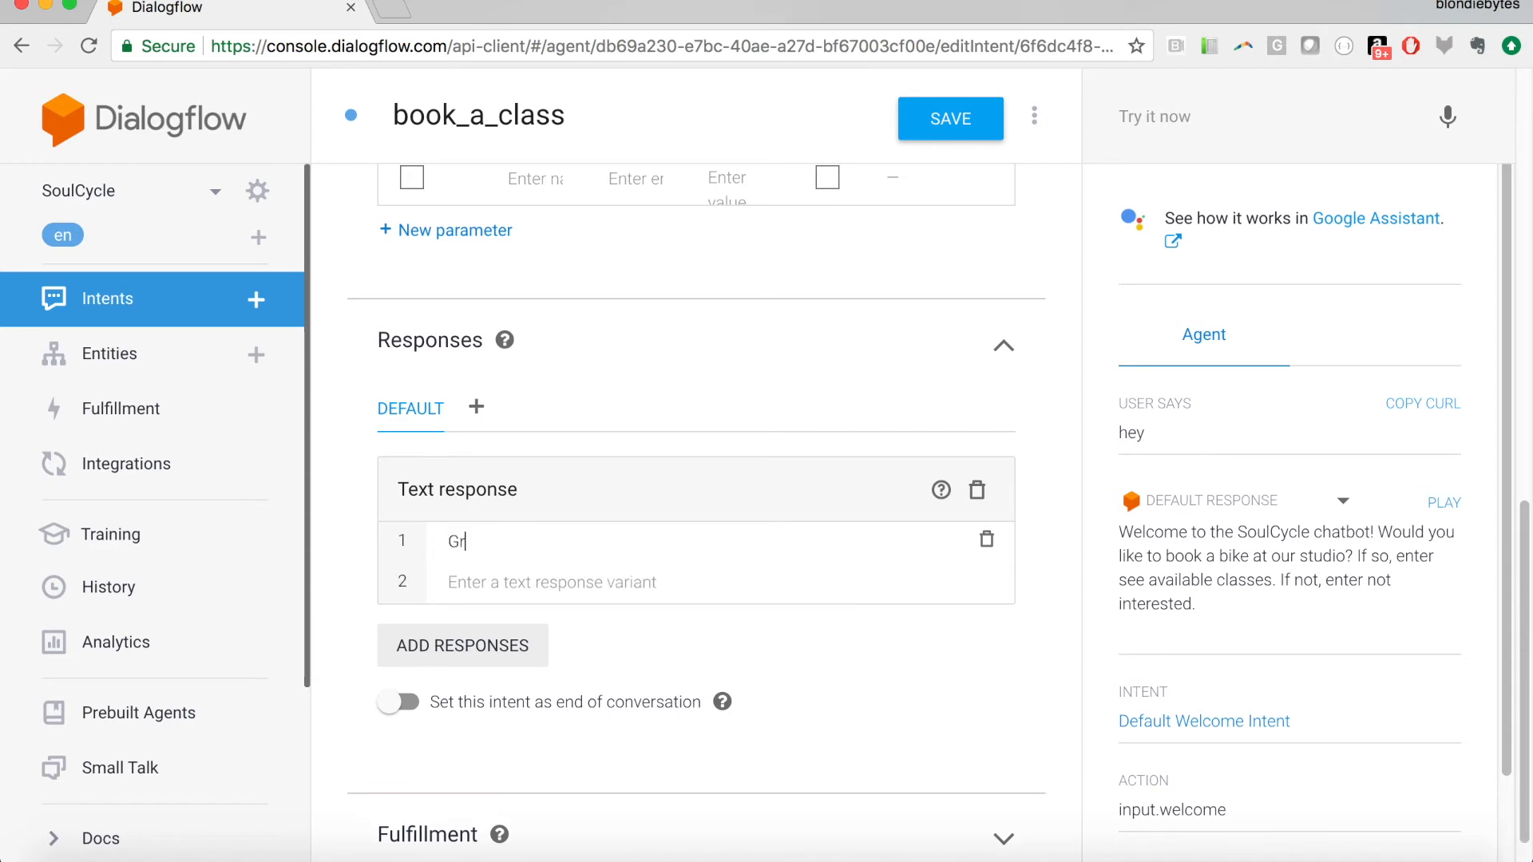
pyautogui.write('eat! Your bike is booked for')
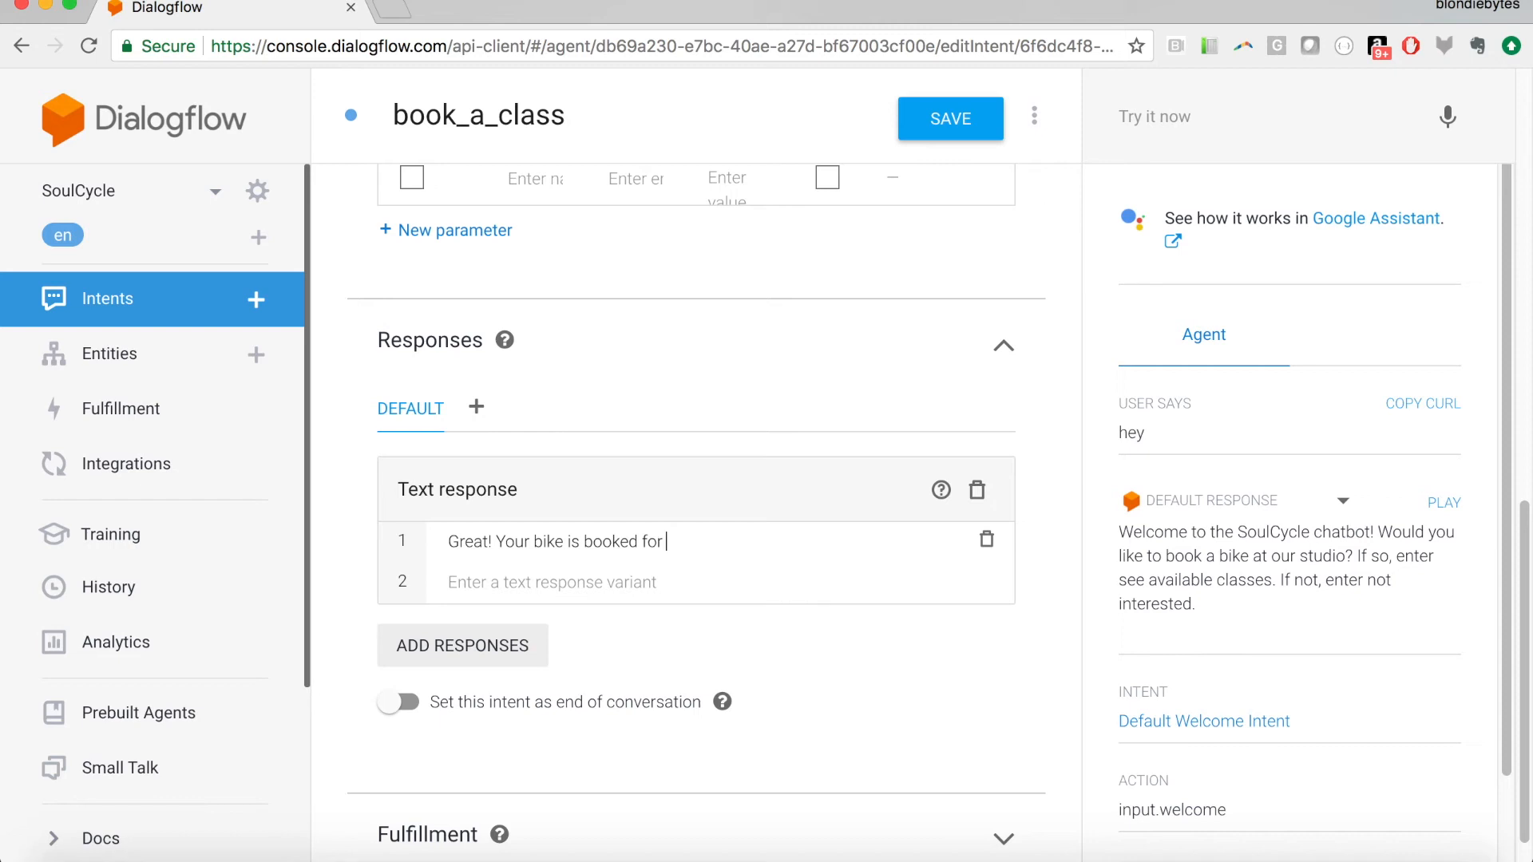
pyautogui.write('$class_time')
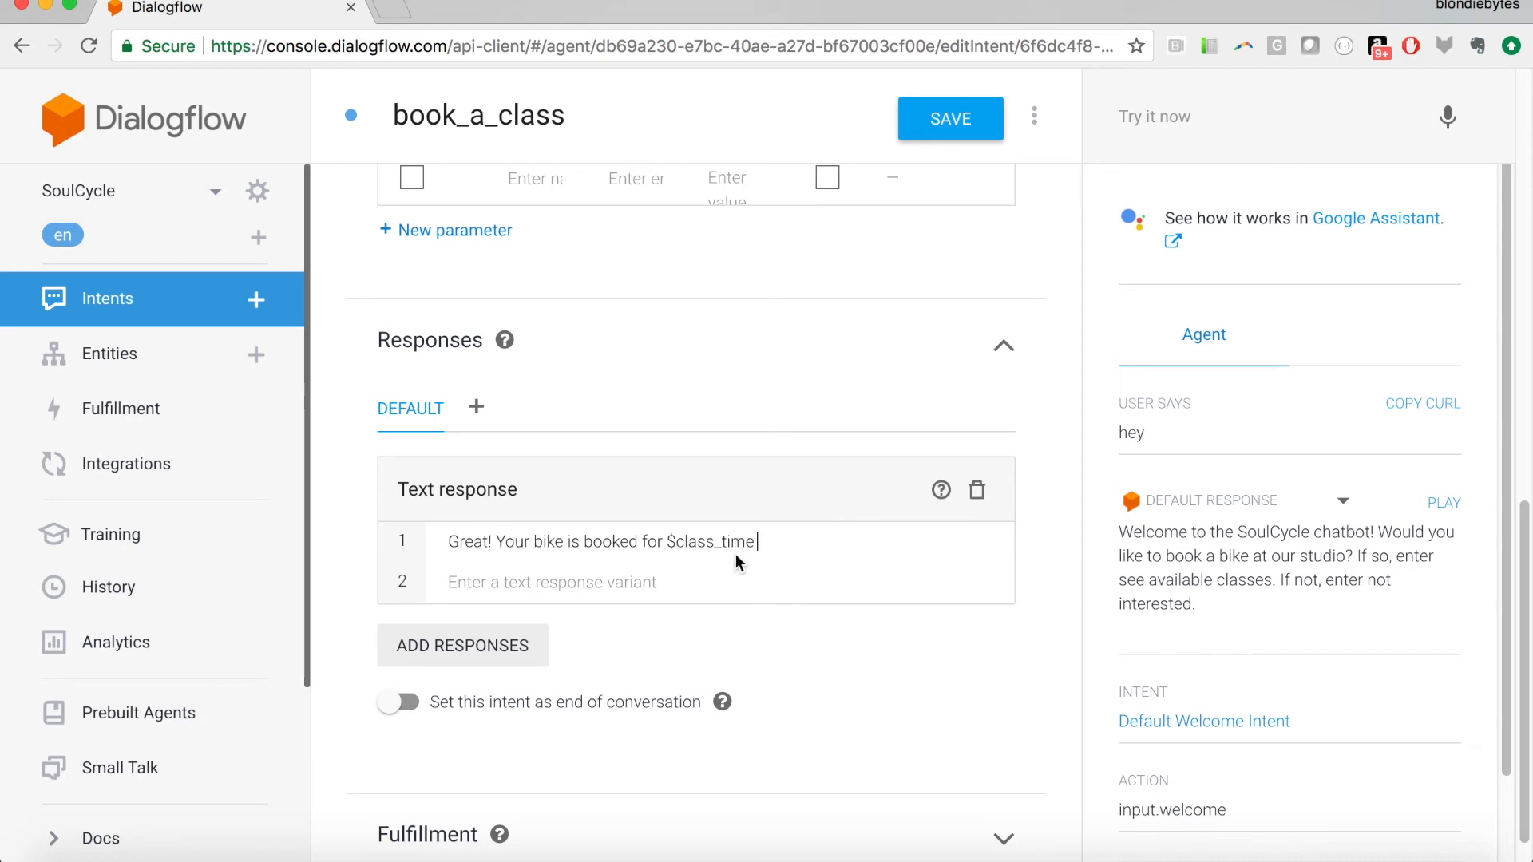
pyautogui.click(781, 547)
pyautogui.write('a')
pyautogui.press('BackSpace')
pyautogui.press('BackSpace')
pyautogui.write('See you then!')
pyautogui.scroll(-1, 790, 587)
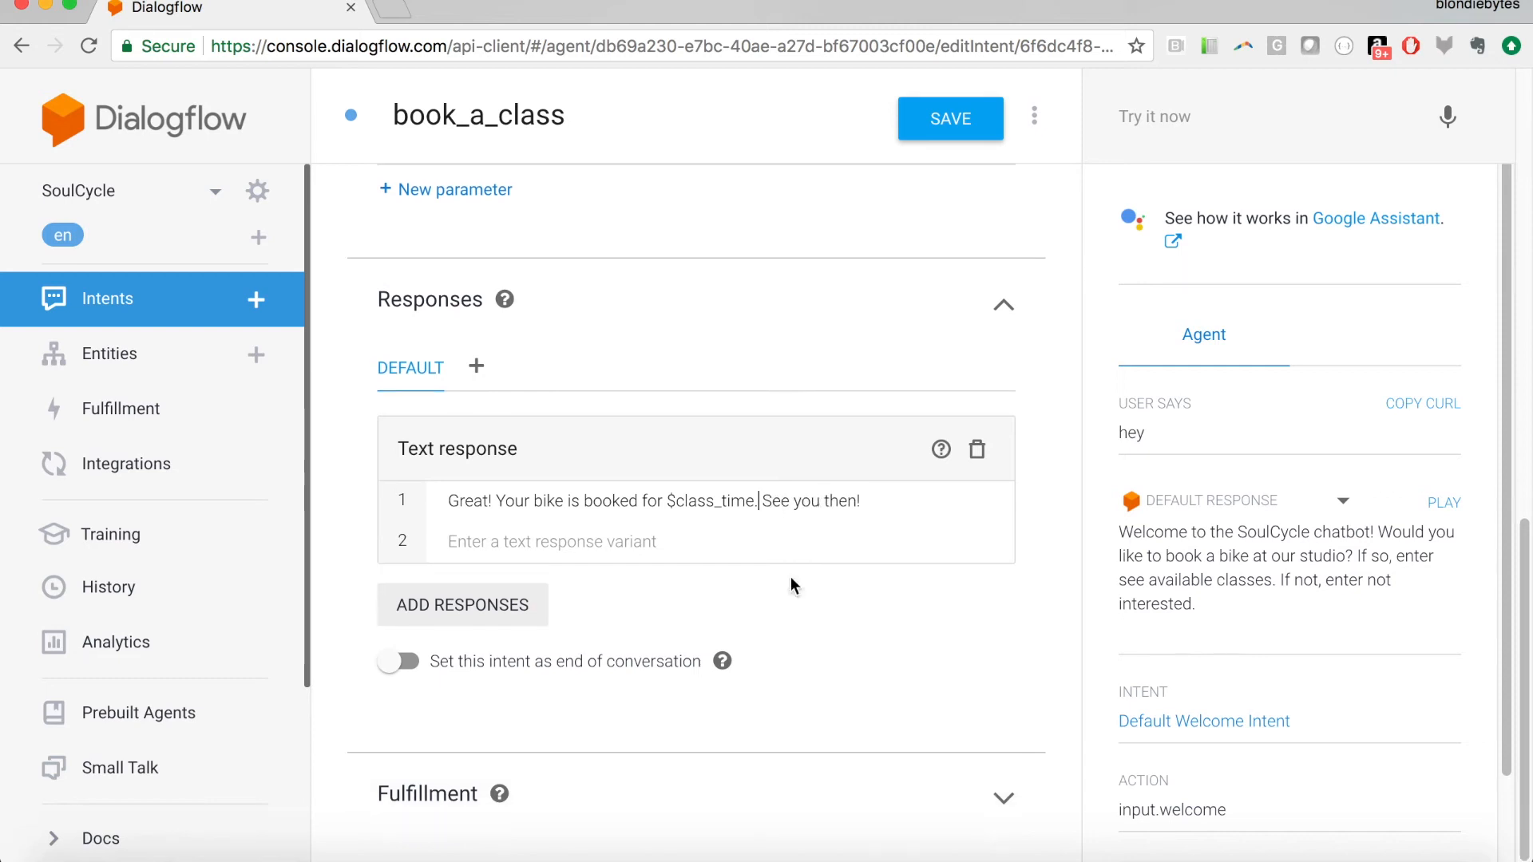
pyautogui.press('BackSpace')
pyautogui.click(399, 661)
pyautogui.click(934, 121)
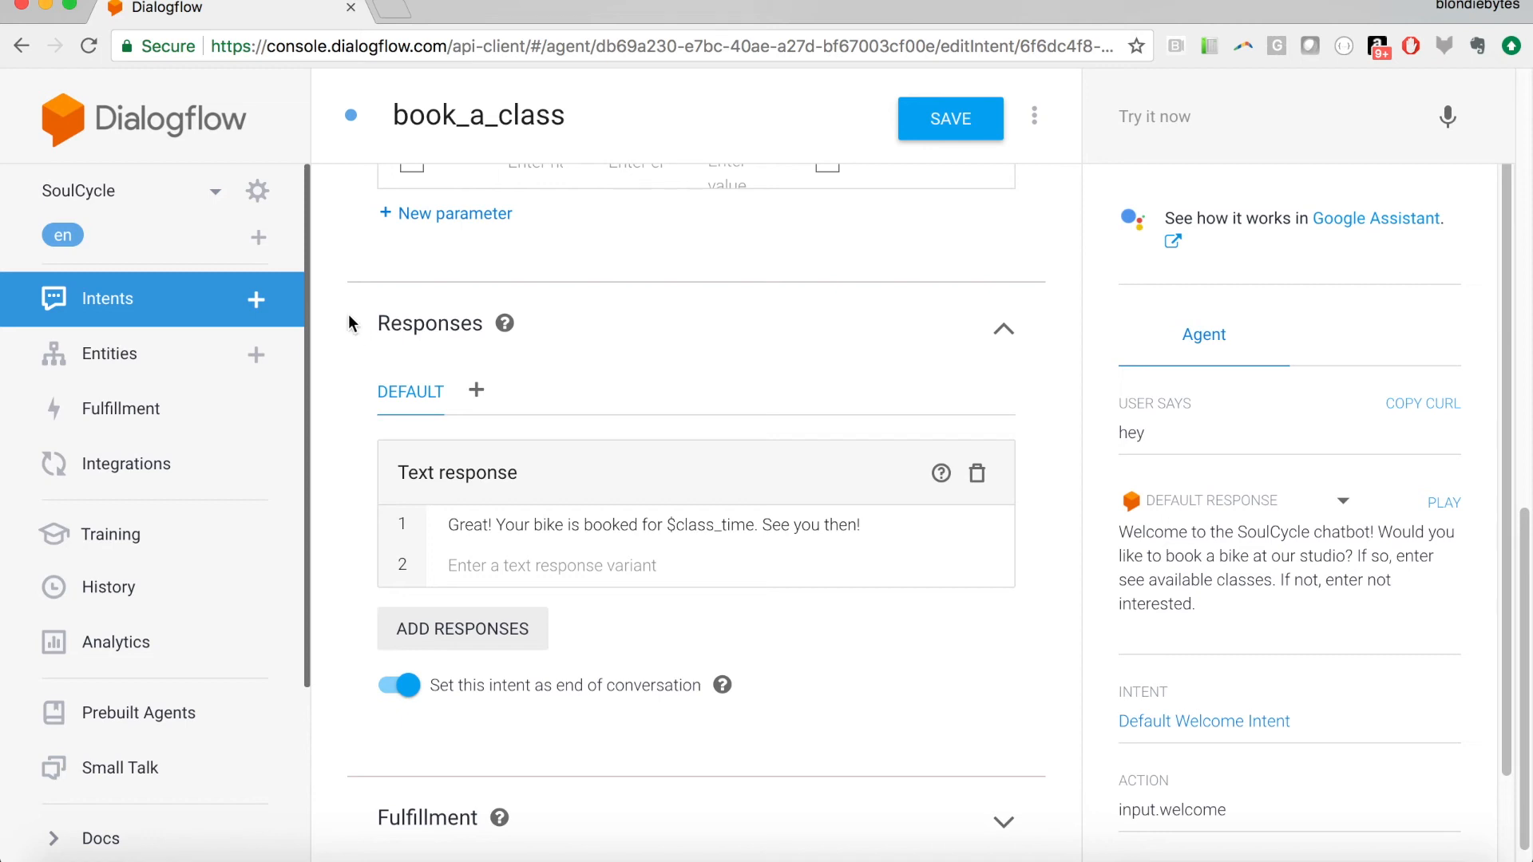
# Create a new intent in the agent and name it not_interested.
pyautogui.click(173, 308)
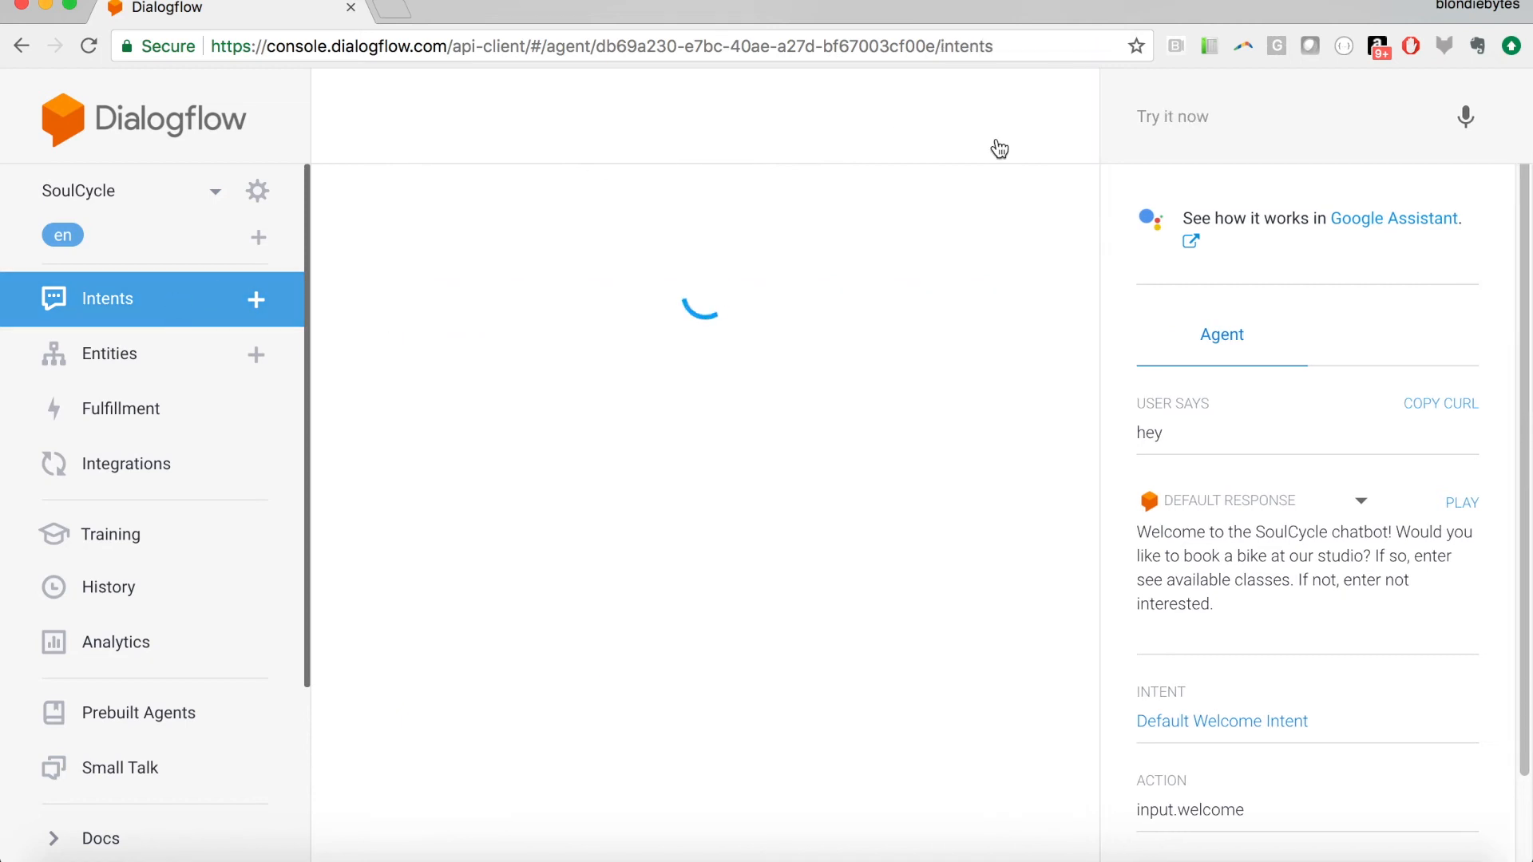
pyautogui.click(951, 126)
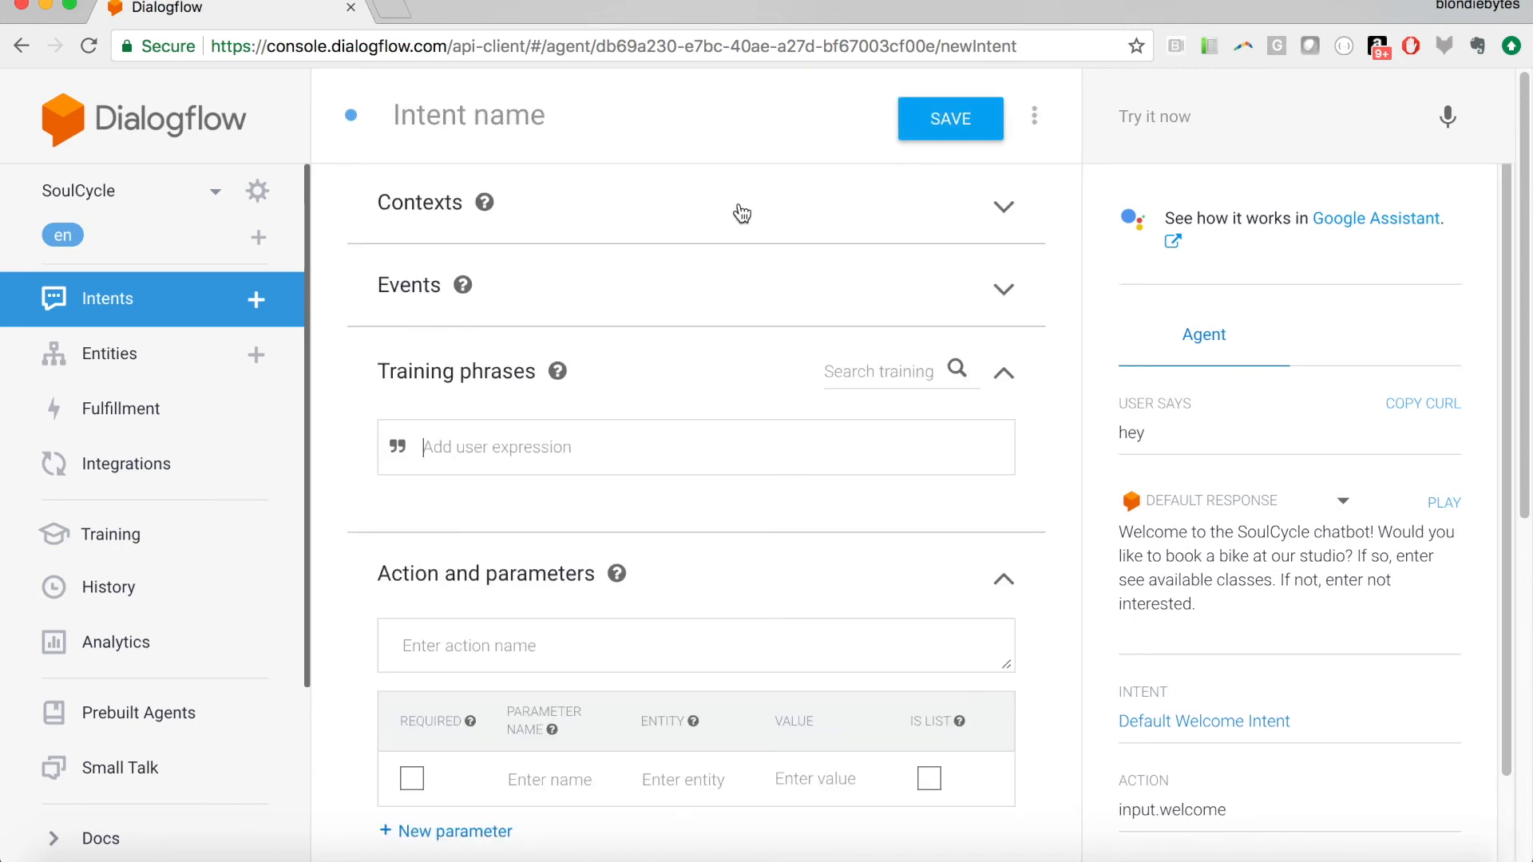
pyautogui.click(512, 119)
pyautogui.write('not')
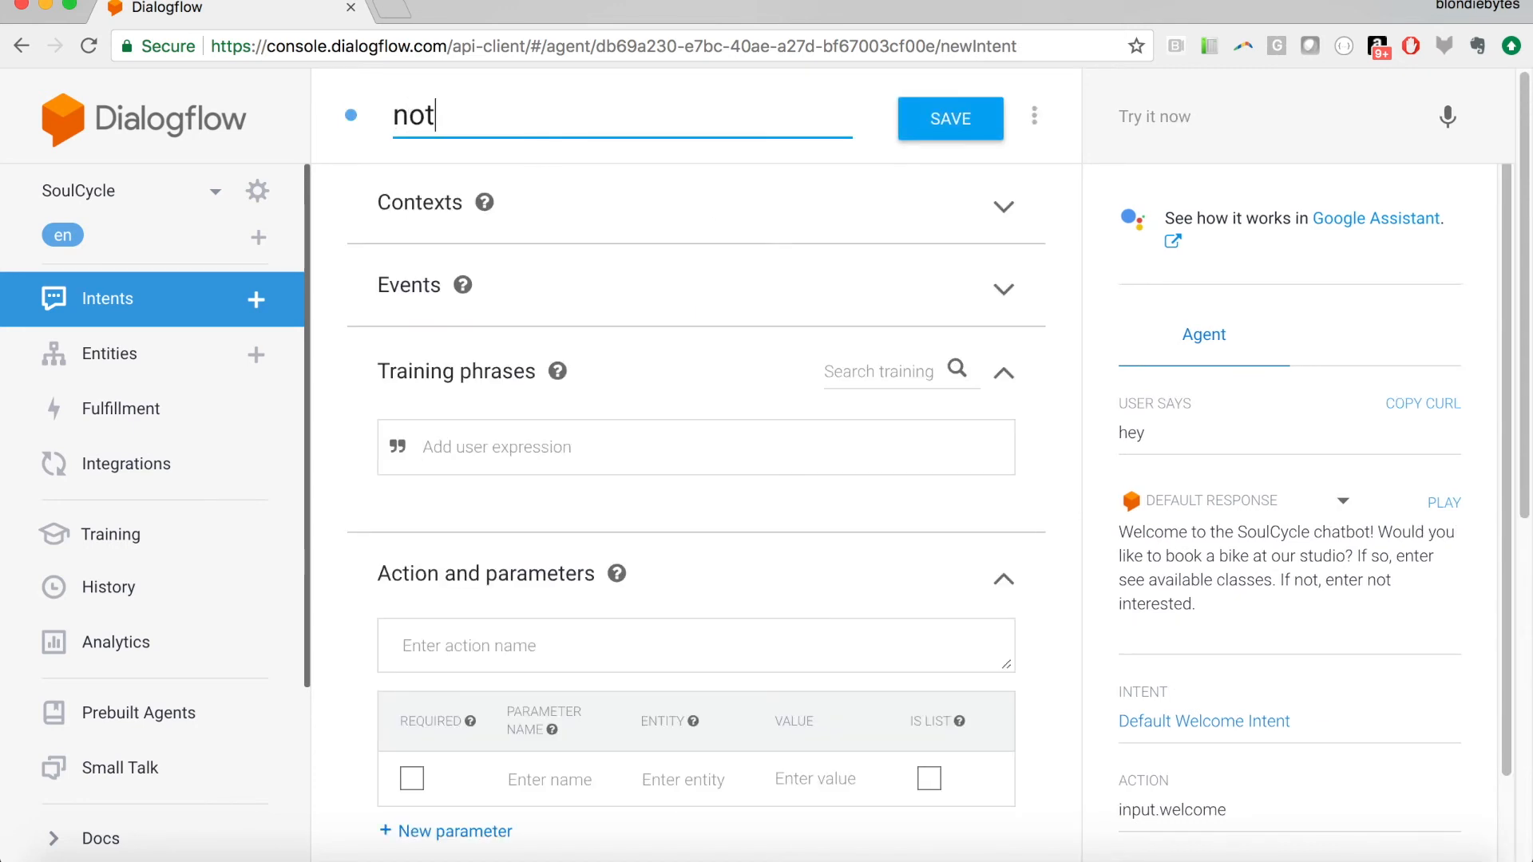
pyautogui.write('_interested')
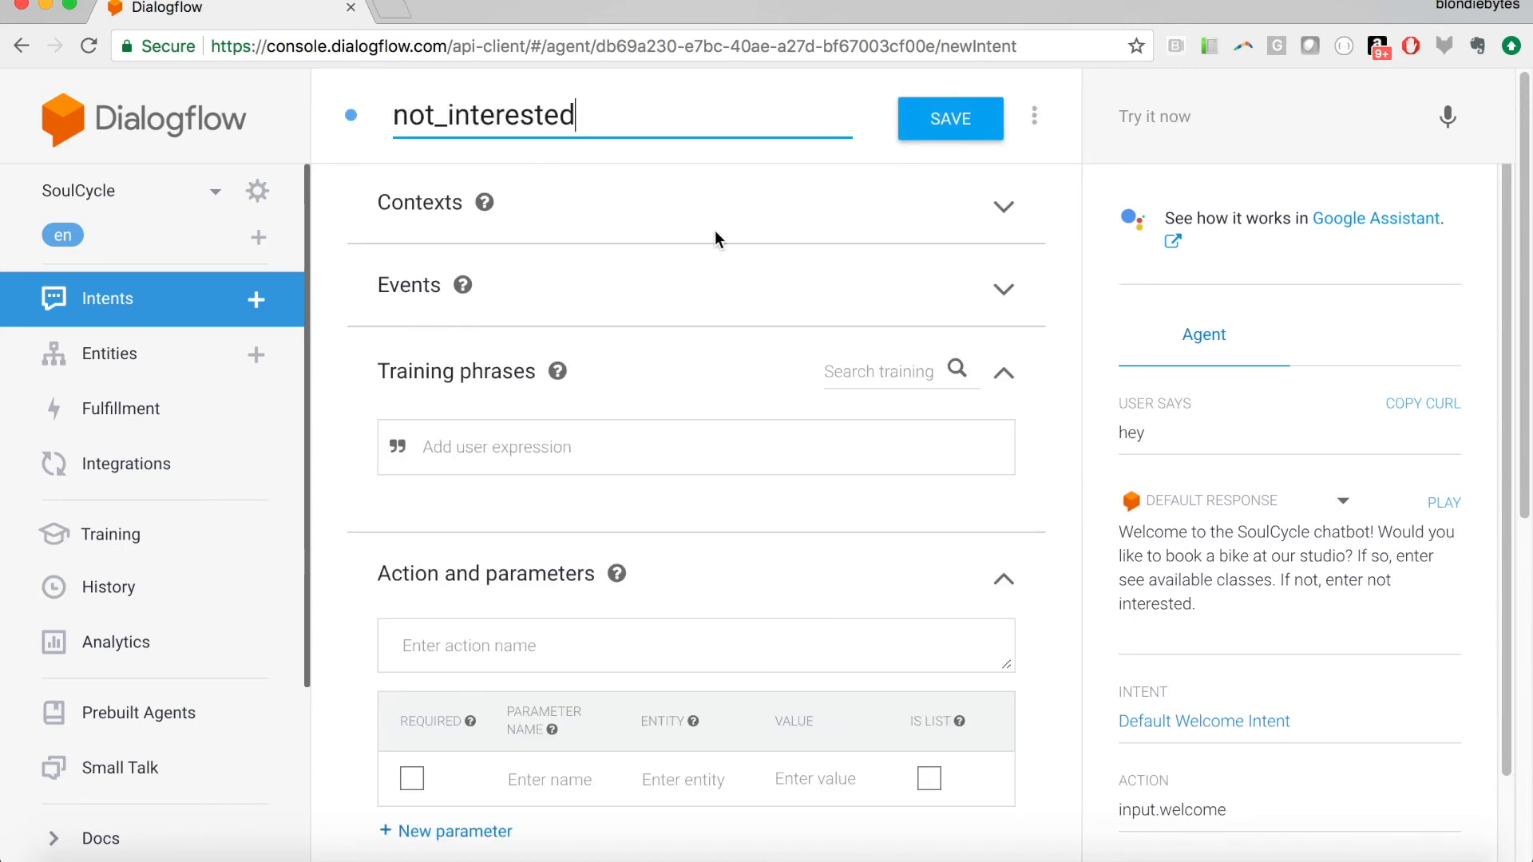
# Add the training phrases "Cancel", "Stop", "No" and "Not interested" to the not_interested intent and save it.
pyautogui.click(521, 461)
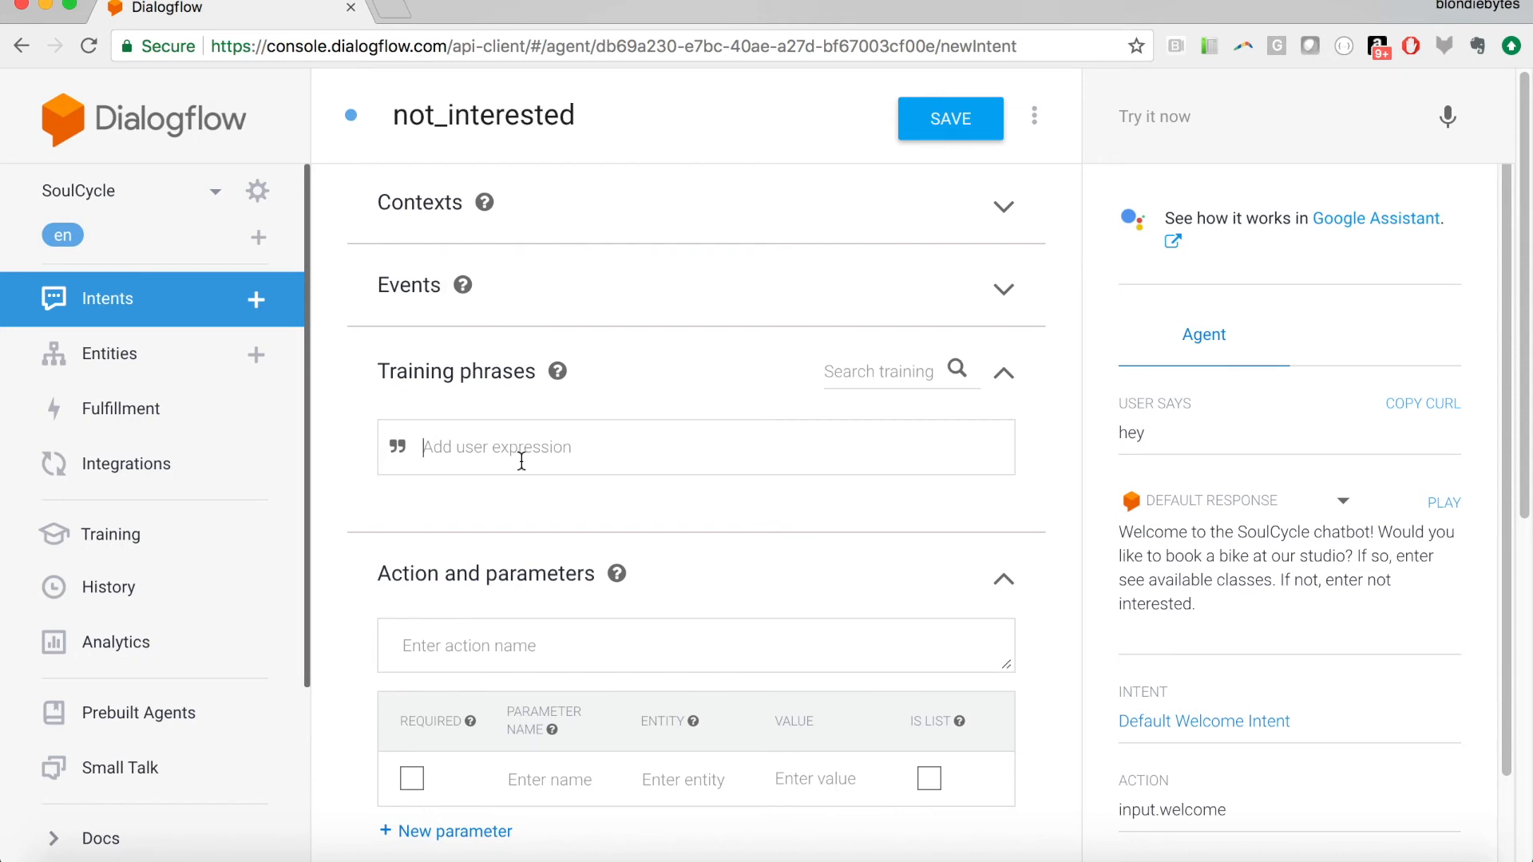
pyautogui.write('Cancel')
pyautogui.press('Return')
pyautogui.write('Stop')
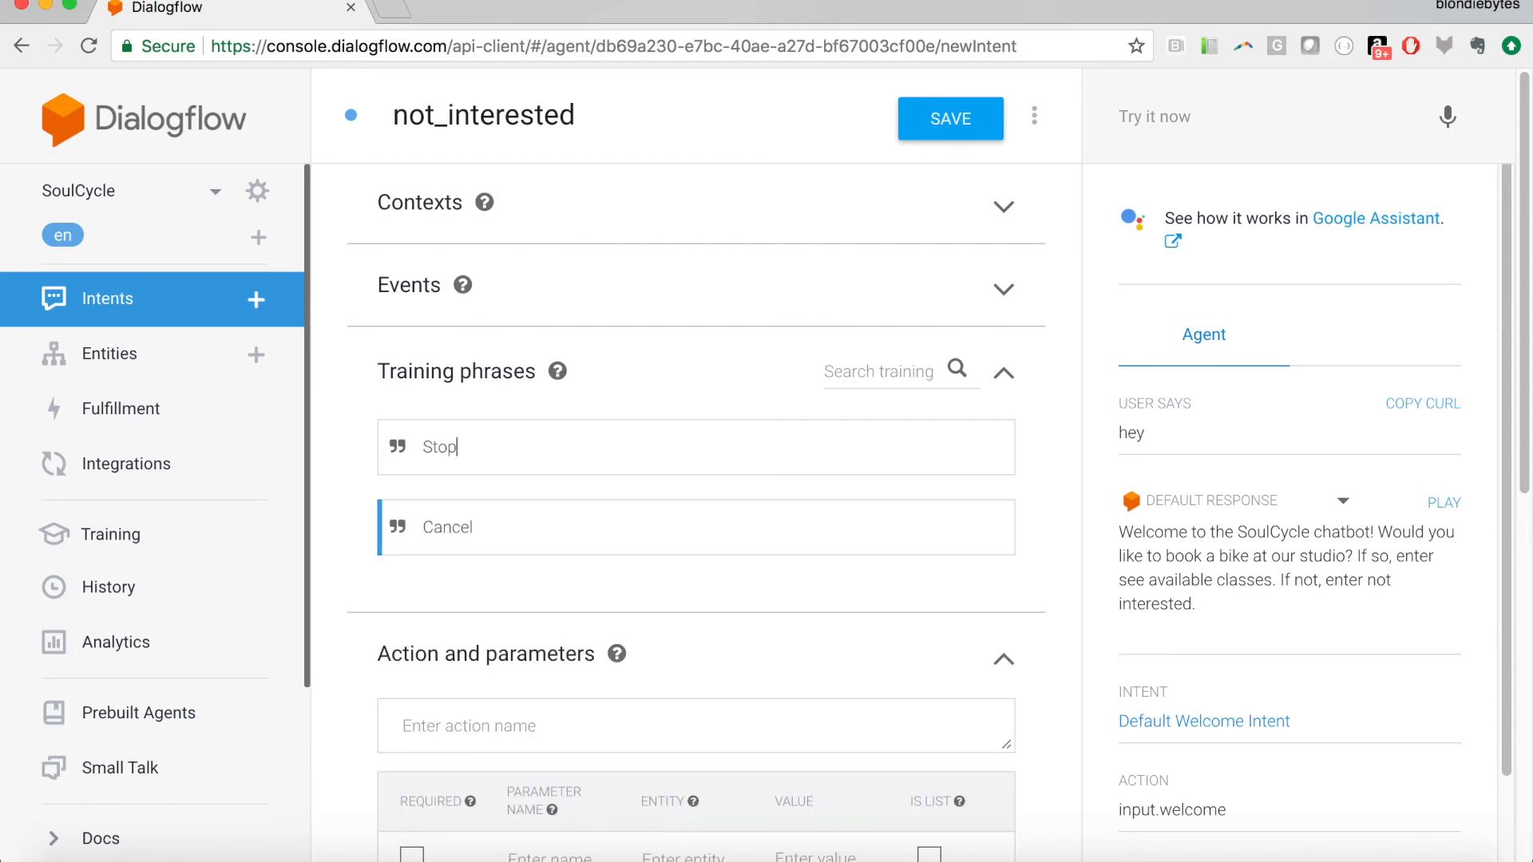
pyautogui.press('Return')
pyautogui.write('No')
pyautogui.press('Return')
pyautogui.write('Not')
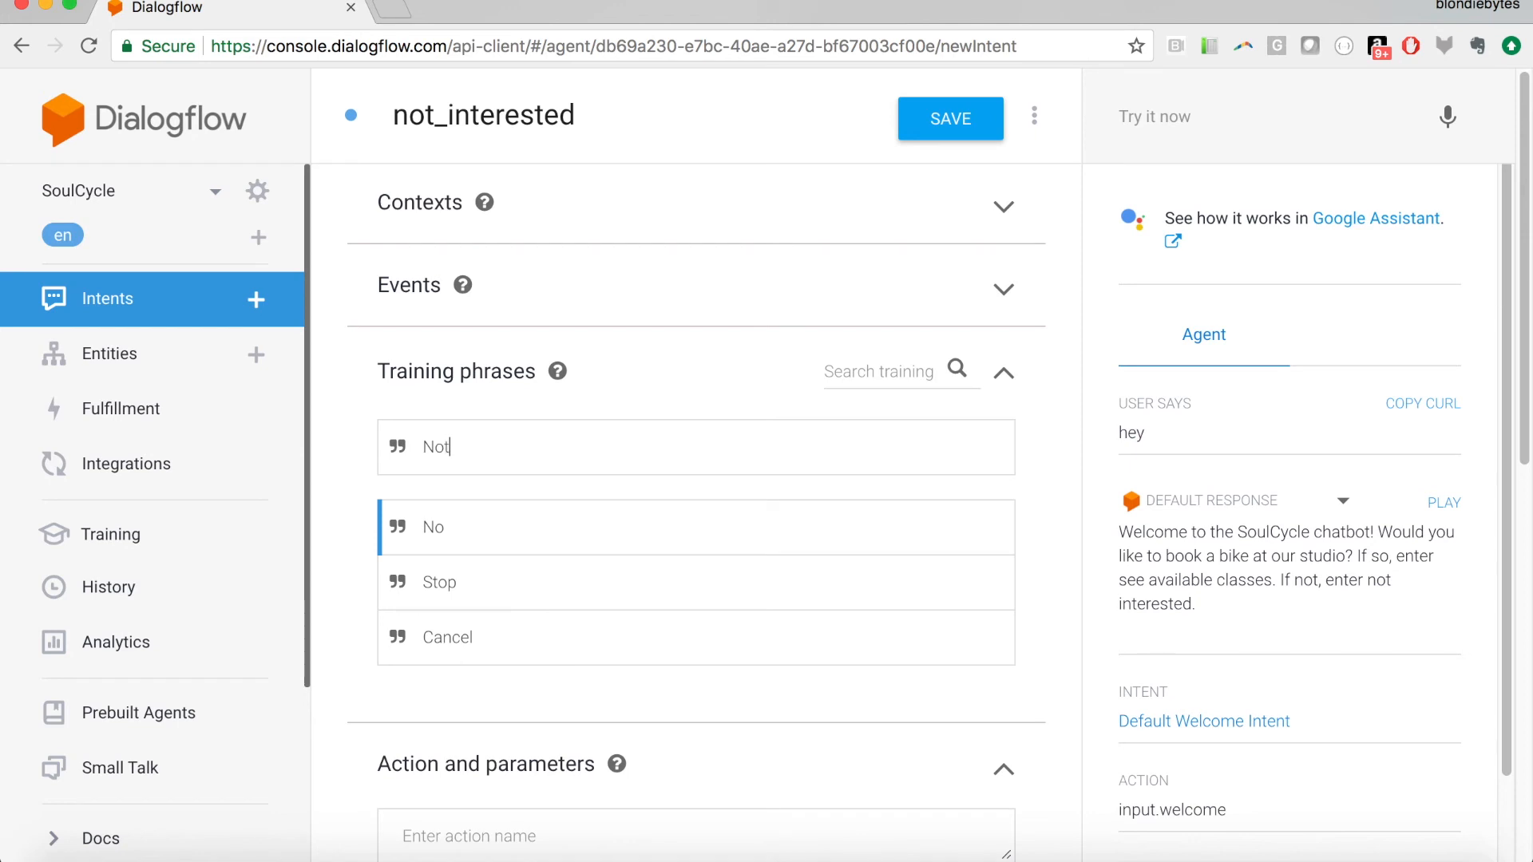
pyautogui.write(' interested')
pyautogui.press('Return')
pyautogui.click(988, 112)
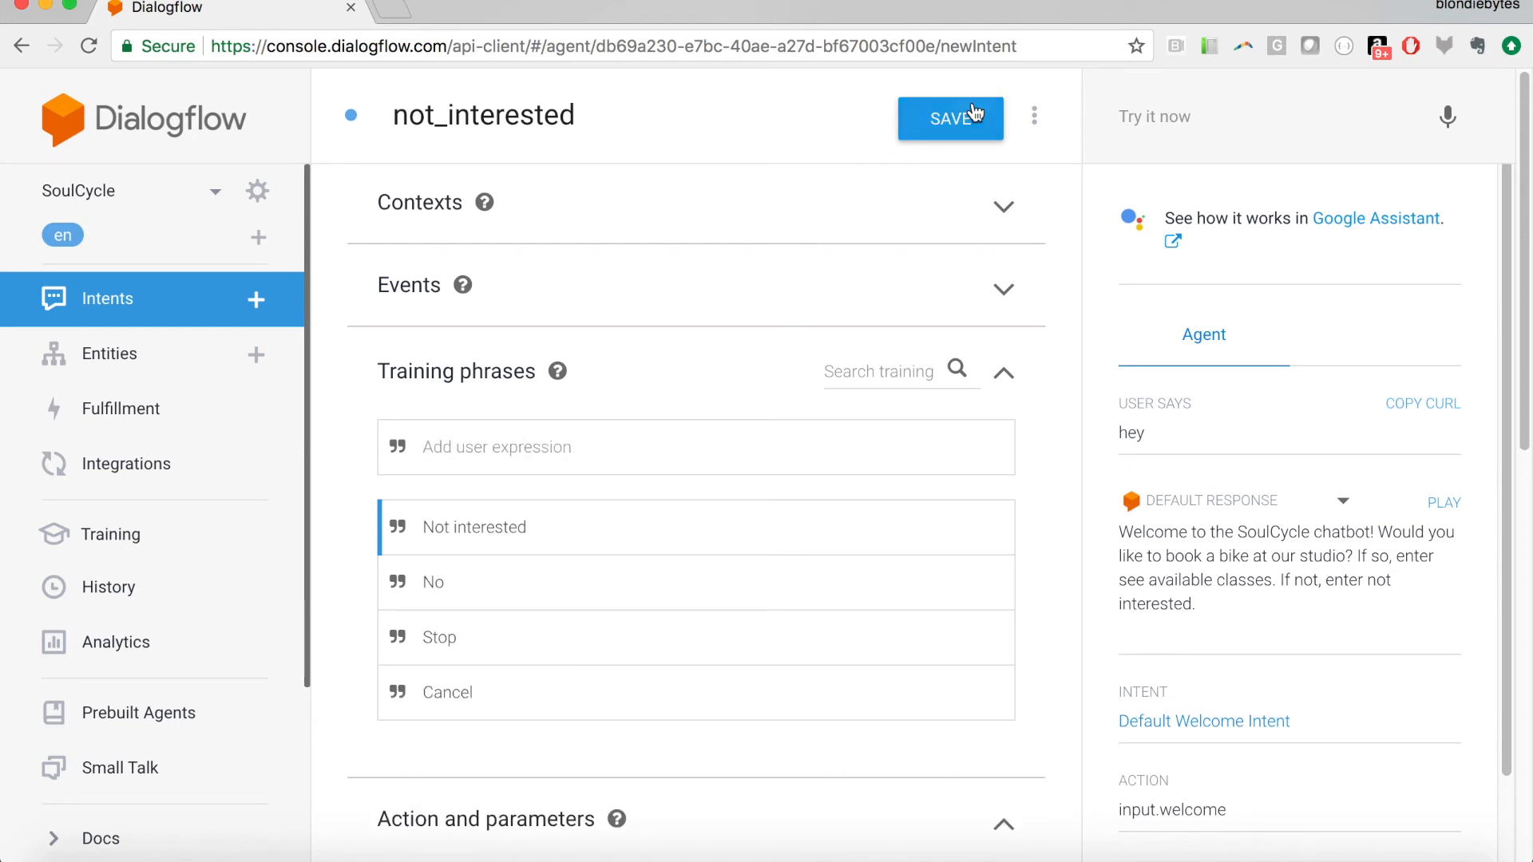
# Add the response "Thank you for using the SoulCycle chatbot!", set not_interested as end of conversation, and save the intent.
pyautogui.scroll(-10, 859, 572)
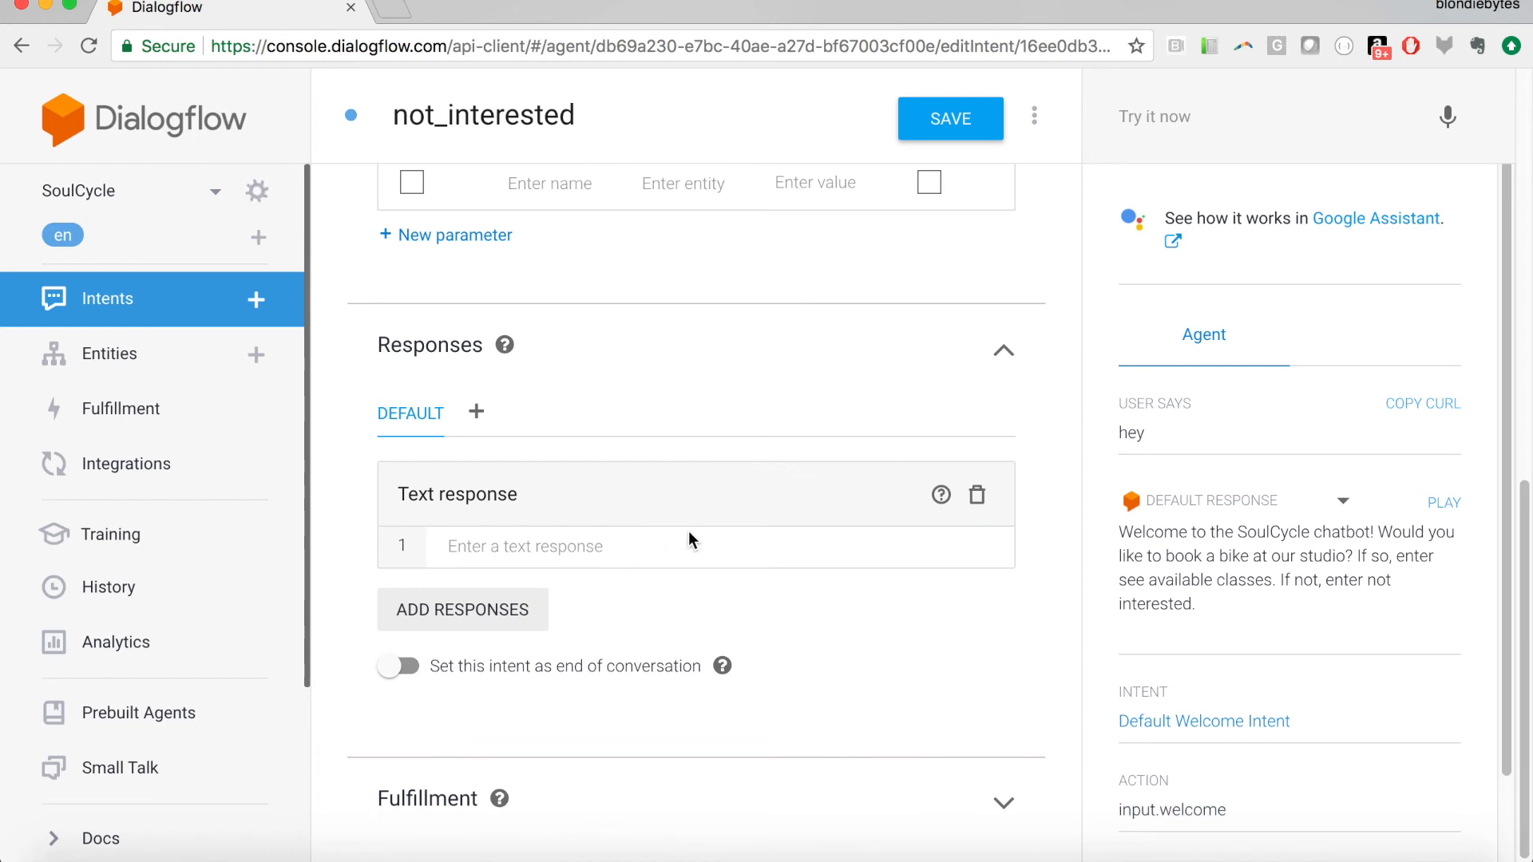
pyautogui.write('Thank y')
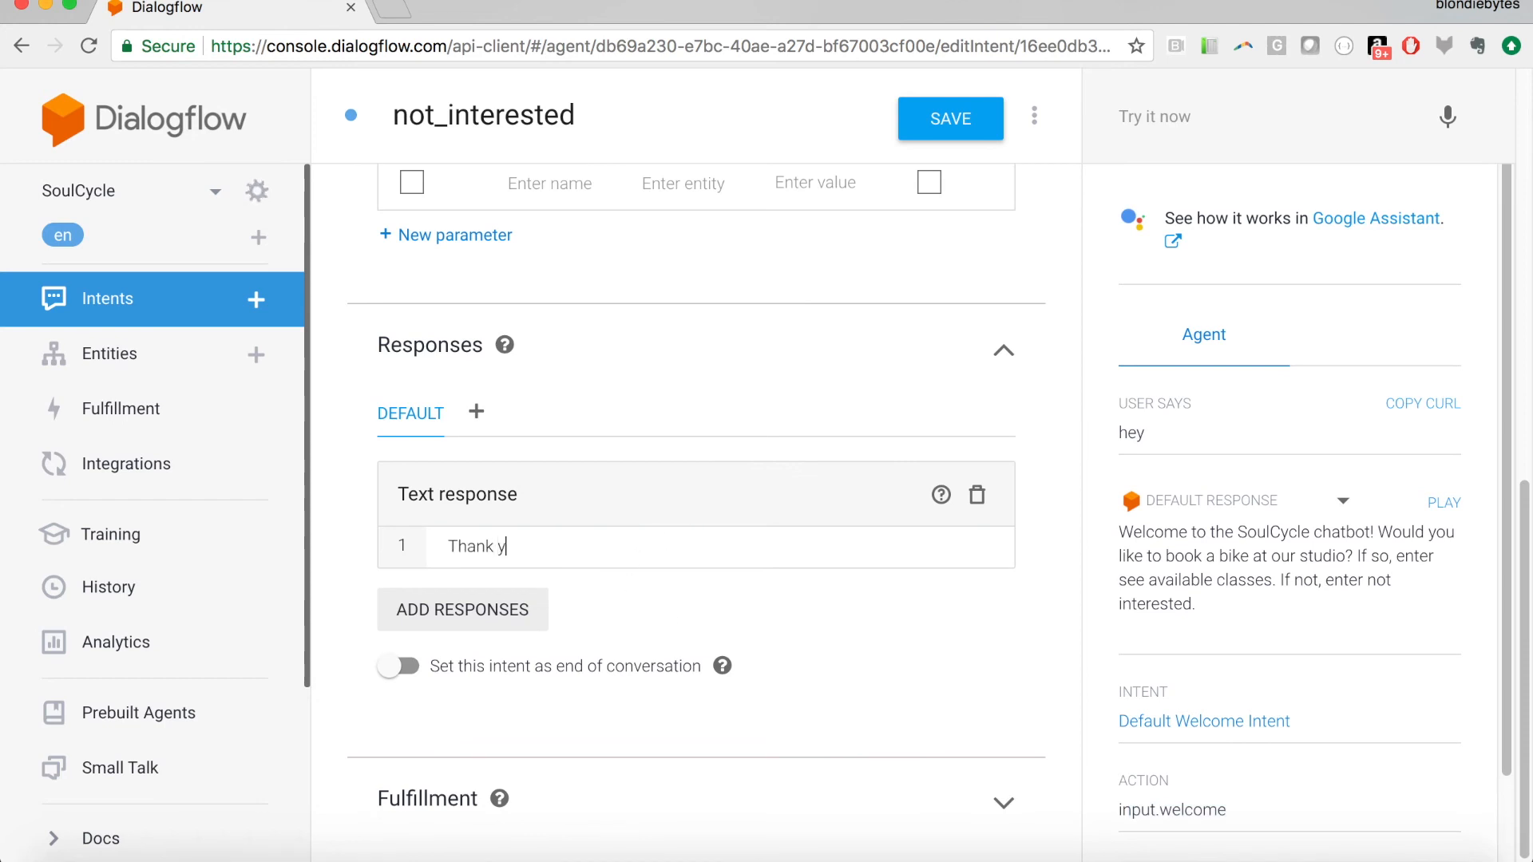
pyautogui.write('ou for using the SoulCy')
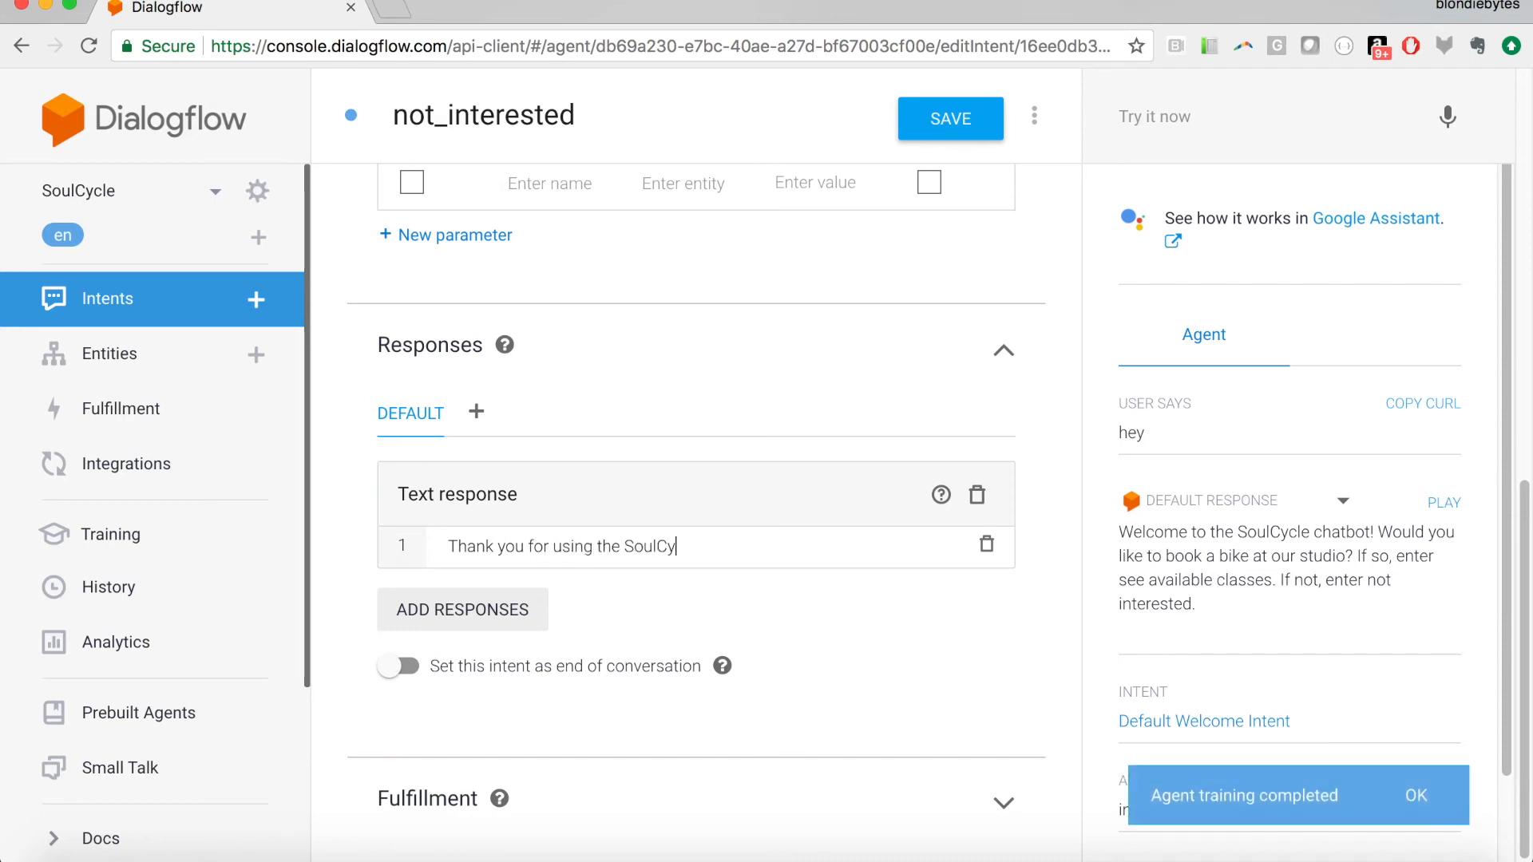
pyautogui.write('cle chatbot!')
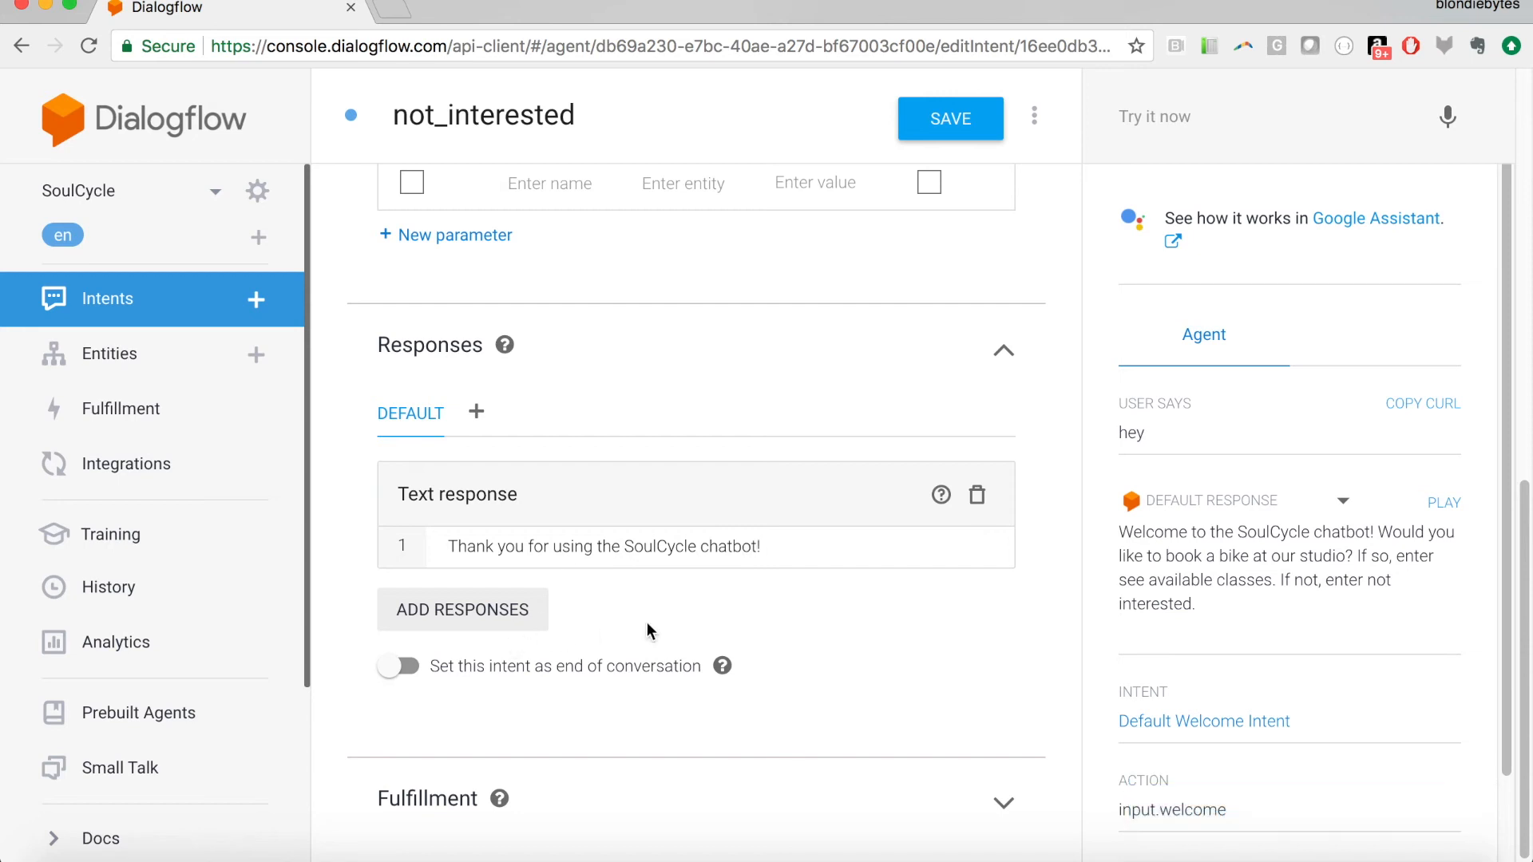
pyautogui.click(401, 668)
pyautogui.click(972, 121)
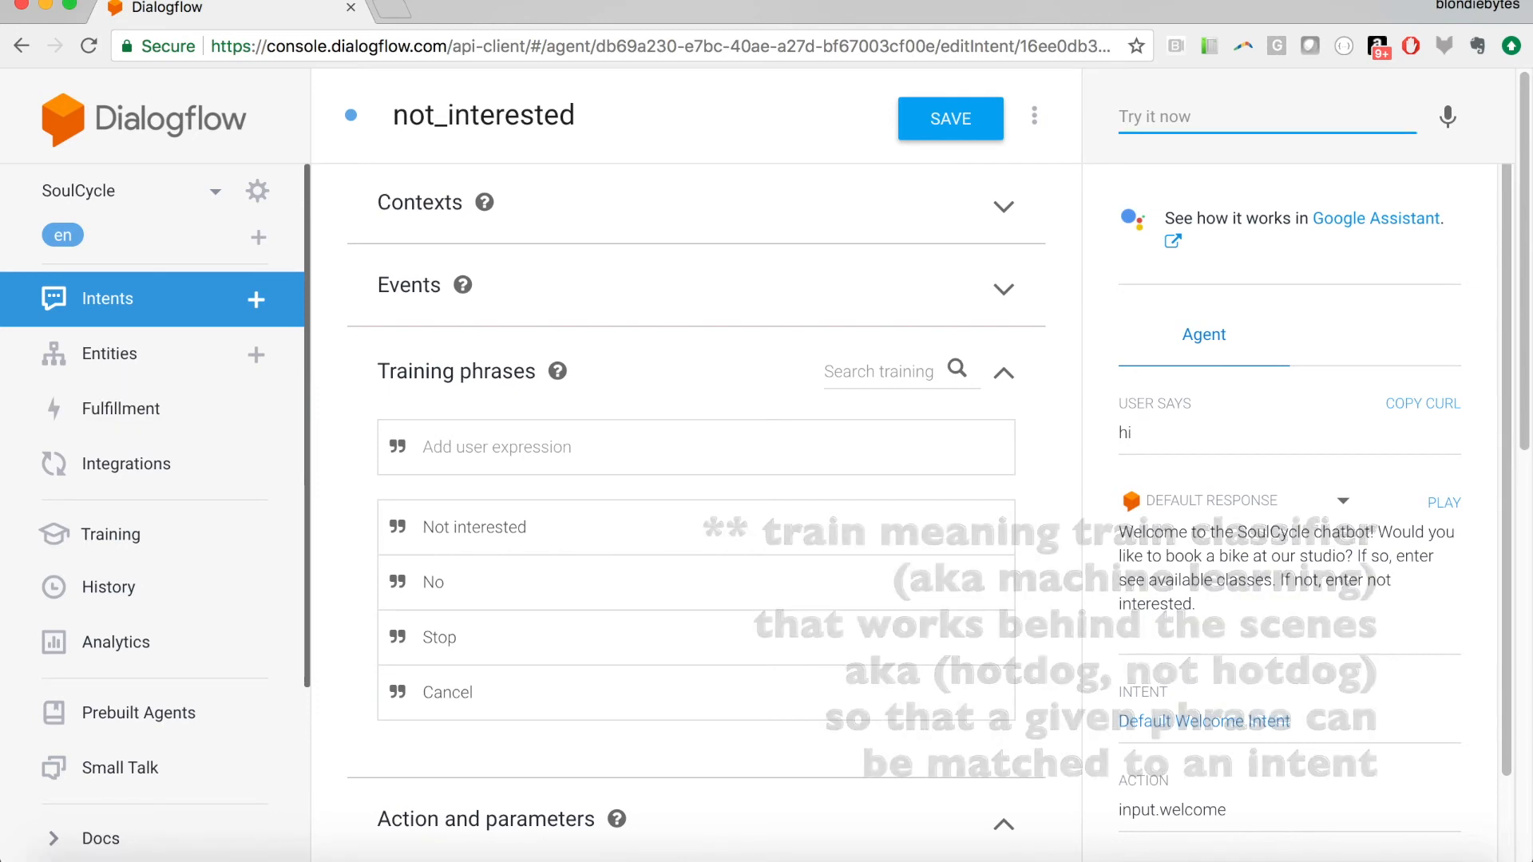
# Test the agent with the misspelled greeting "helloo".
pyautogui.write('helloo')
pyautogui.press('Return')
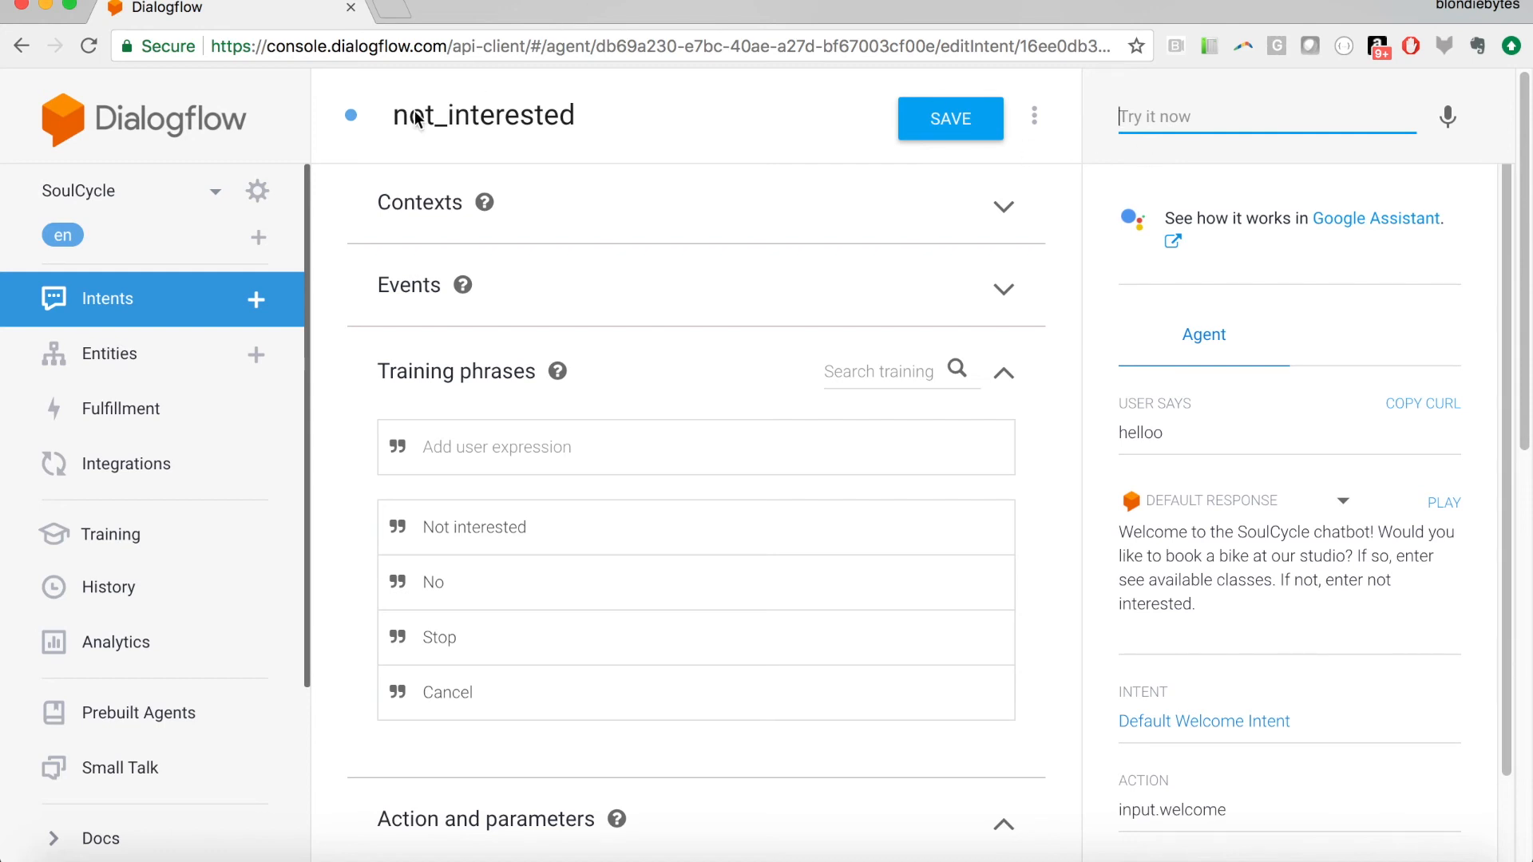
# Open the Default Fallback Intent and delete all of its predefined text responses.
pyautogui.click(134, 297)
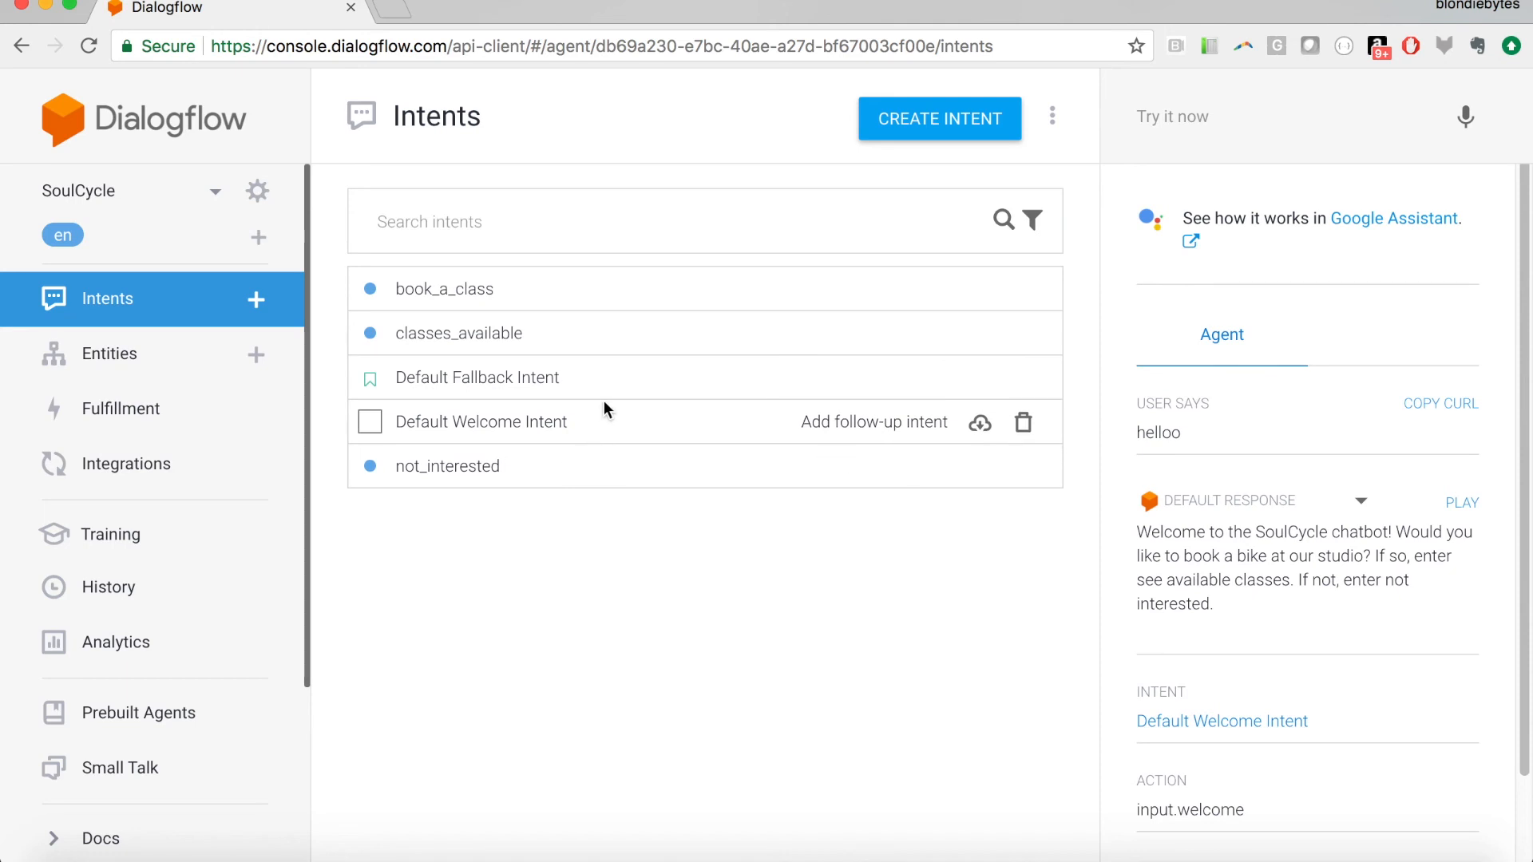
pyautogui.click(557, 382)
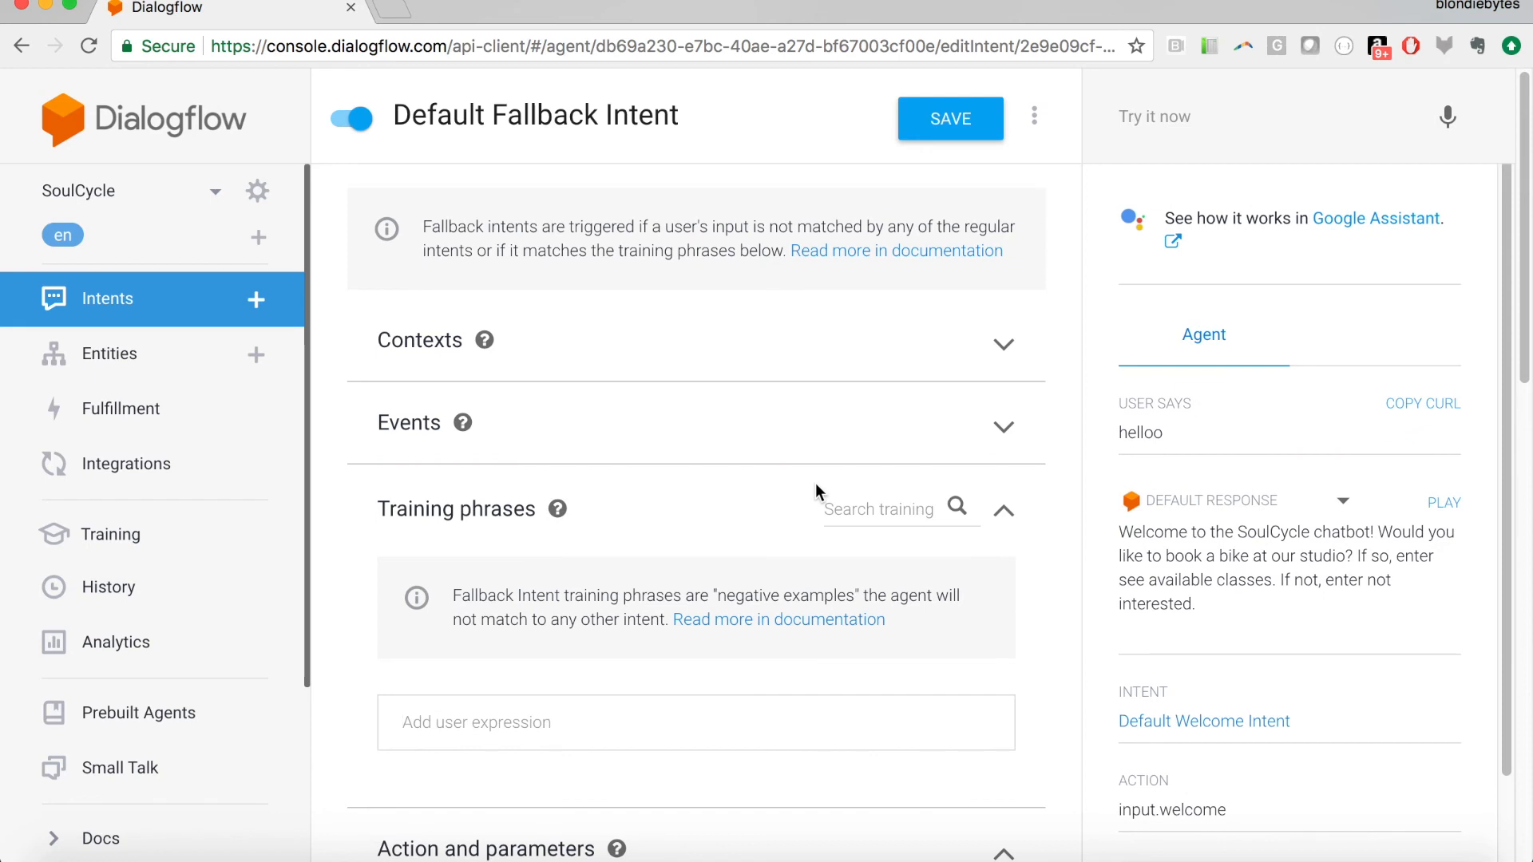
pyautogui.scroll(-6, 591, 531)
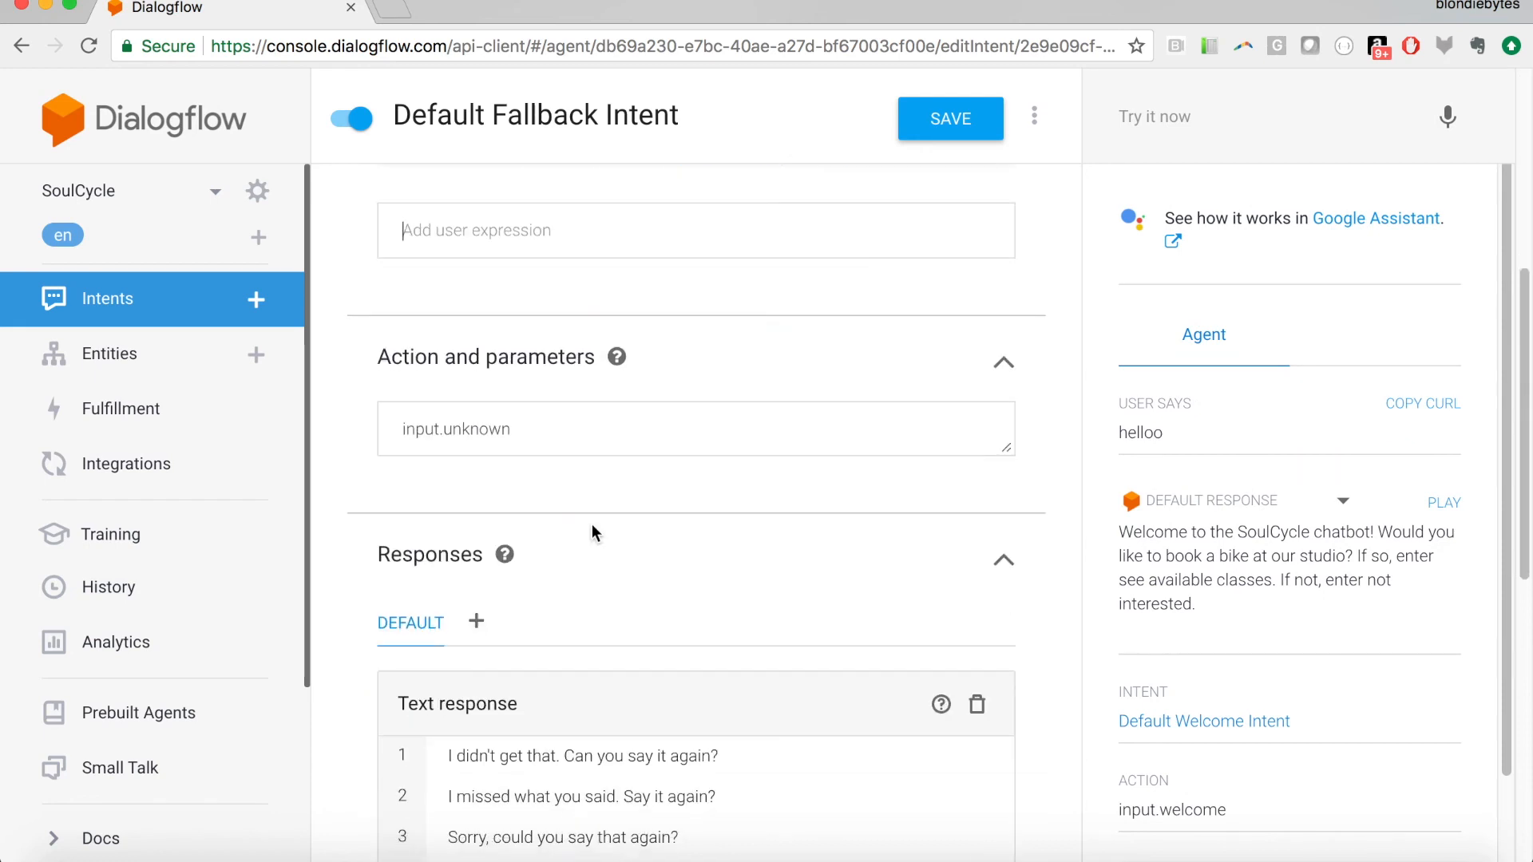
pyautogui.scroll(-6, 595, 533)
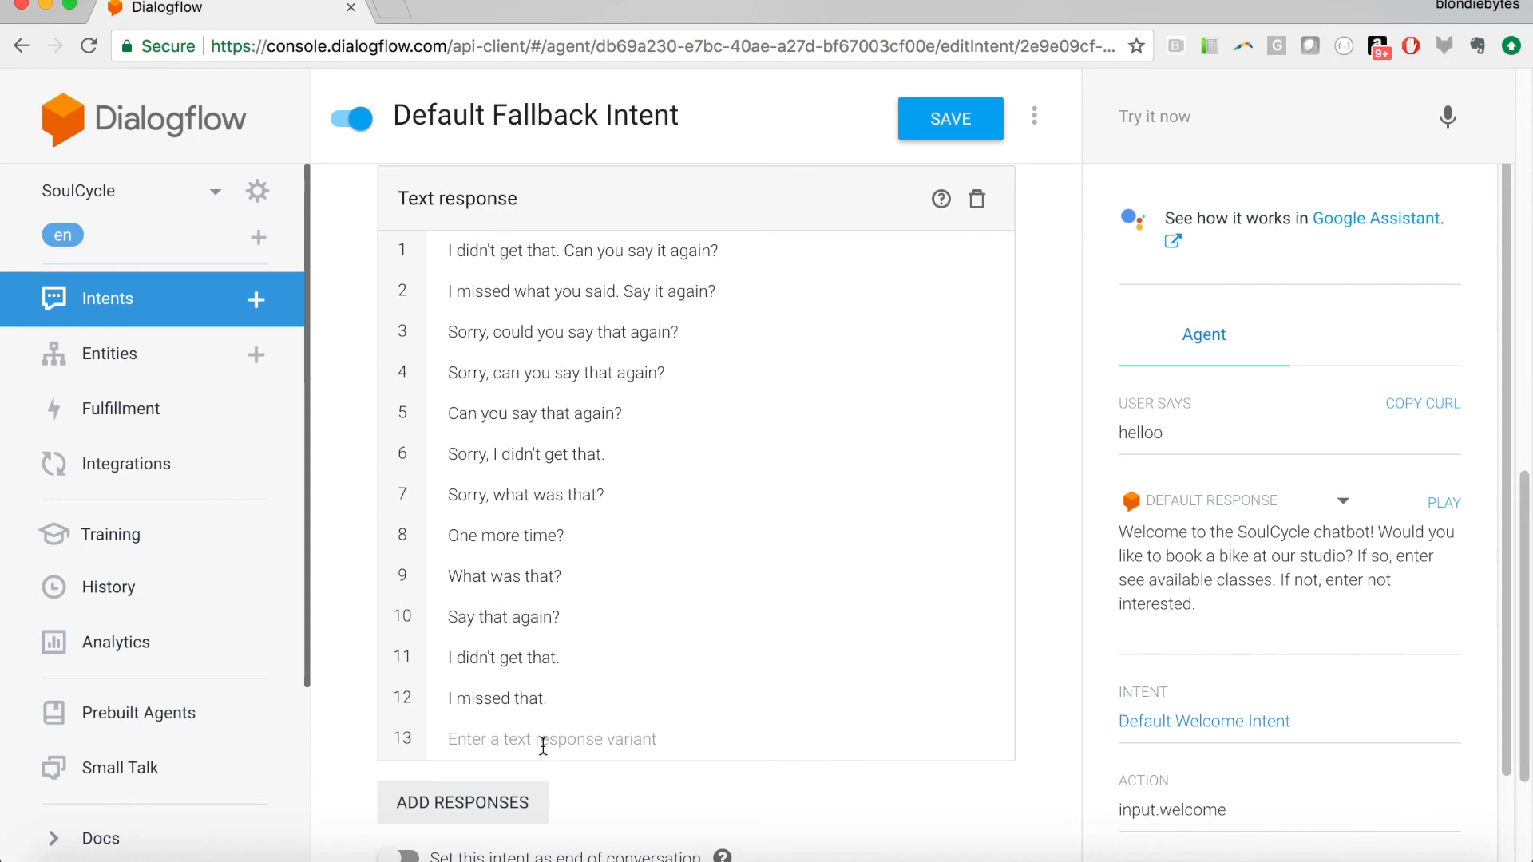
pyautogui.scroll(-3, 543, 746)
pyautogui.scroll(4, 543, 745)
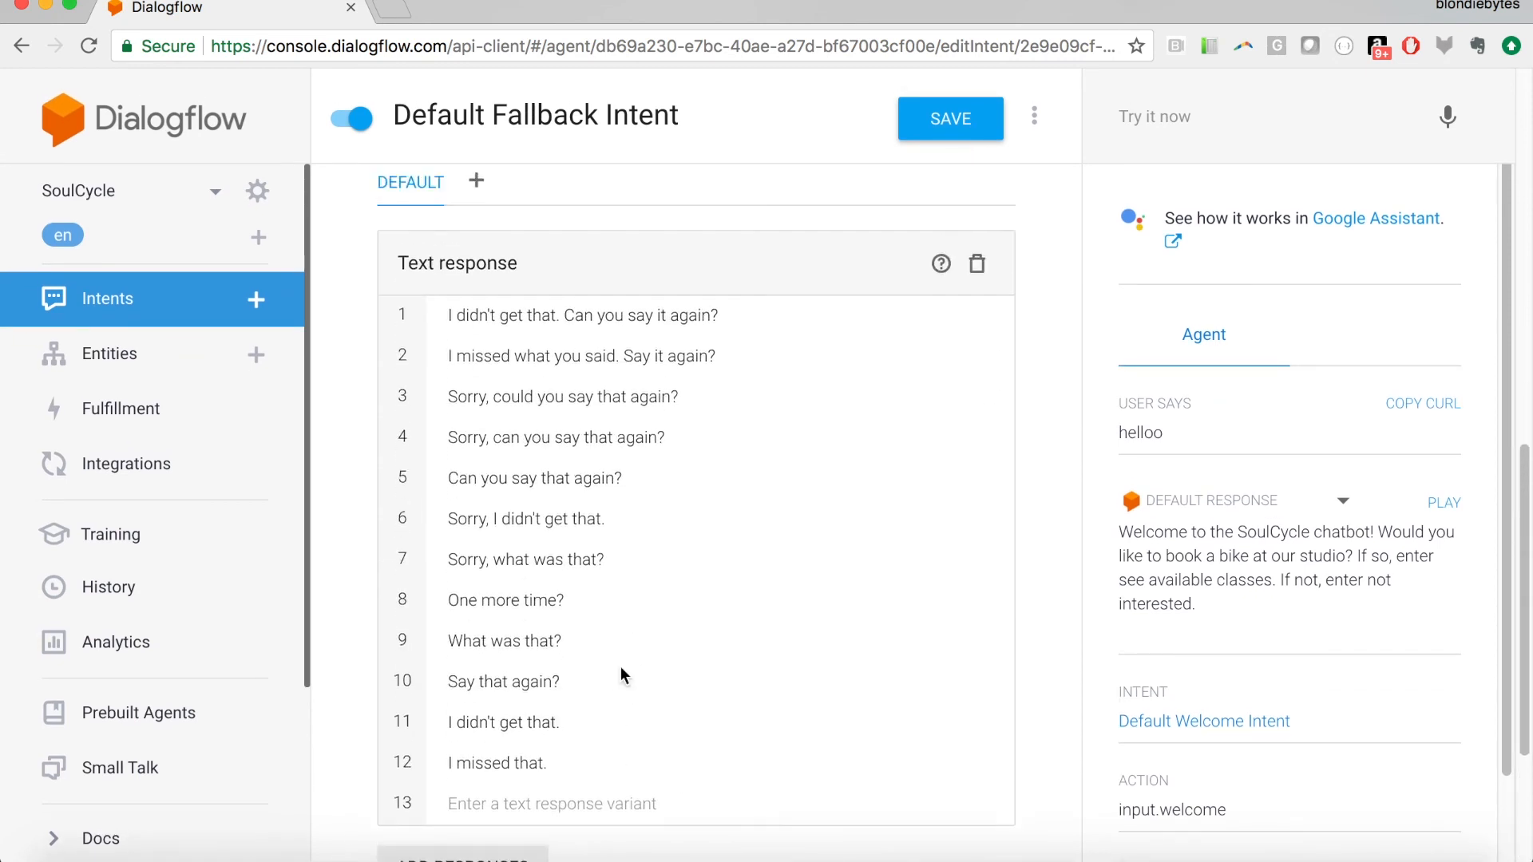
pyautogui.scroll(-1, 622, 675)
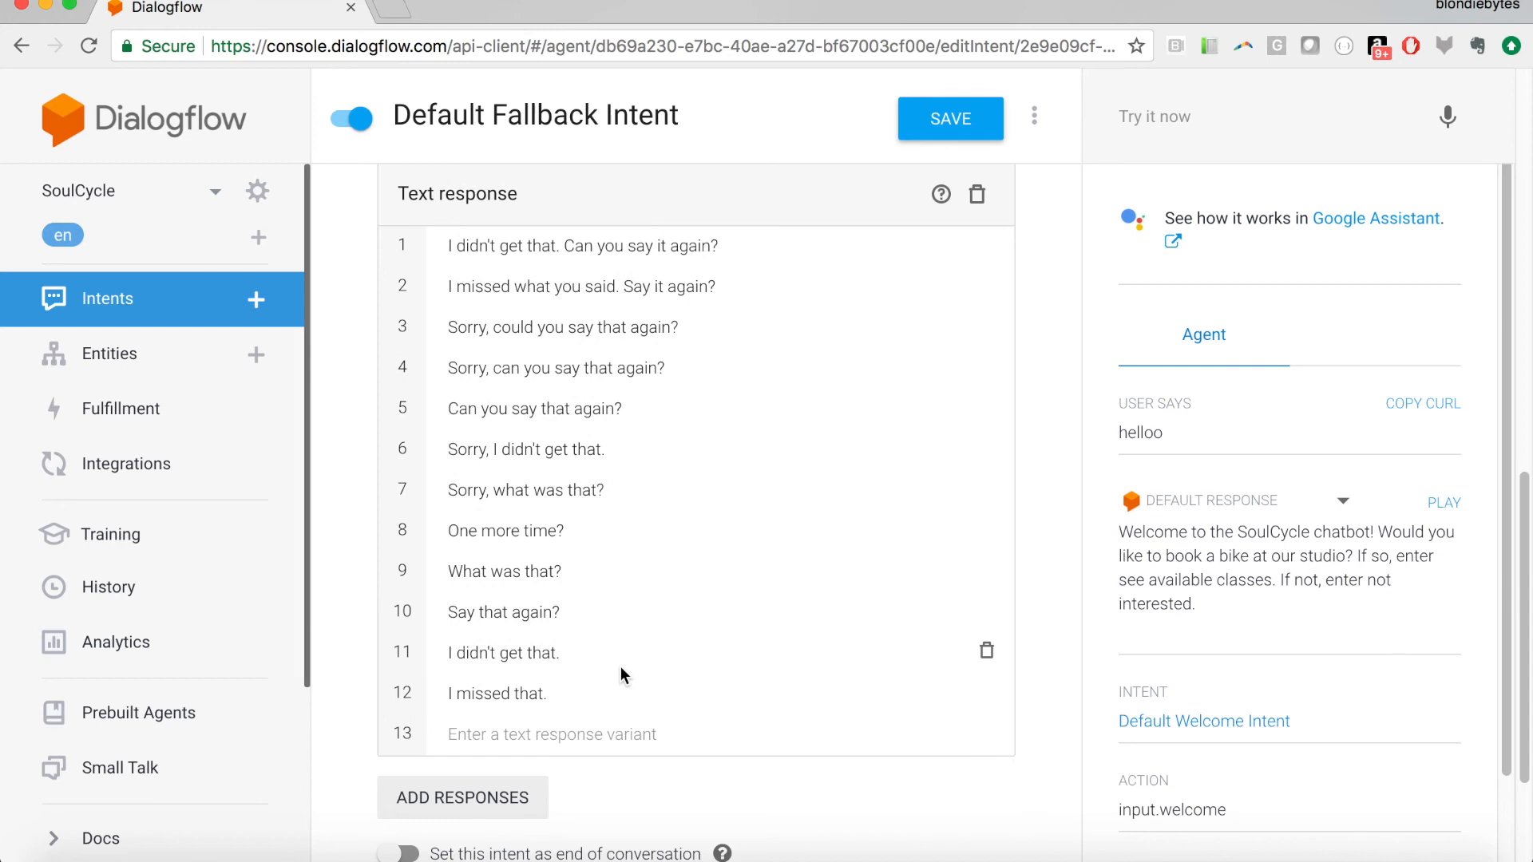
pyautogui.scroll(1, 791, 400)
pyautogui.click(988, 329)
pyautogui.click(988, 327)
pyautogui.tripleClick(988, 328)
pyautogui.doubleClick(988, 327)
pyautogui.tripleClick(988, 328)
pyautogui.doubleClick(988, 328)
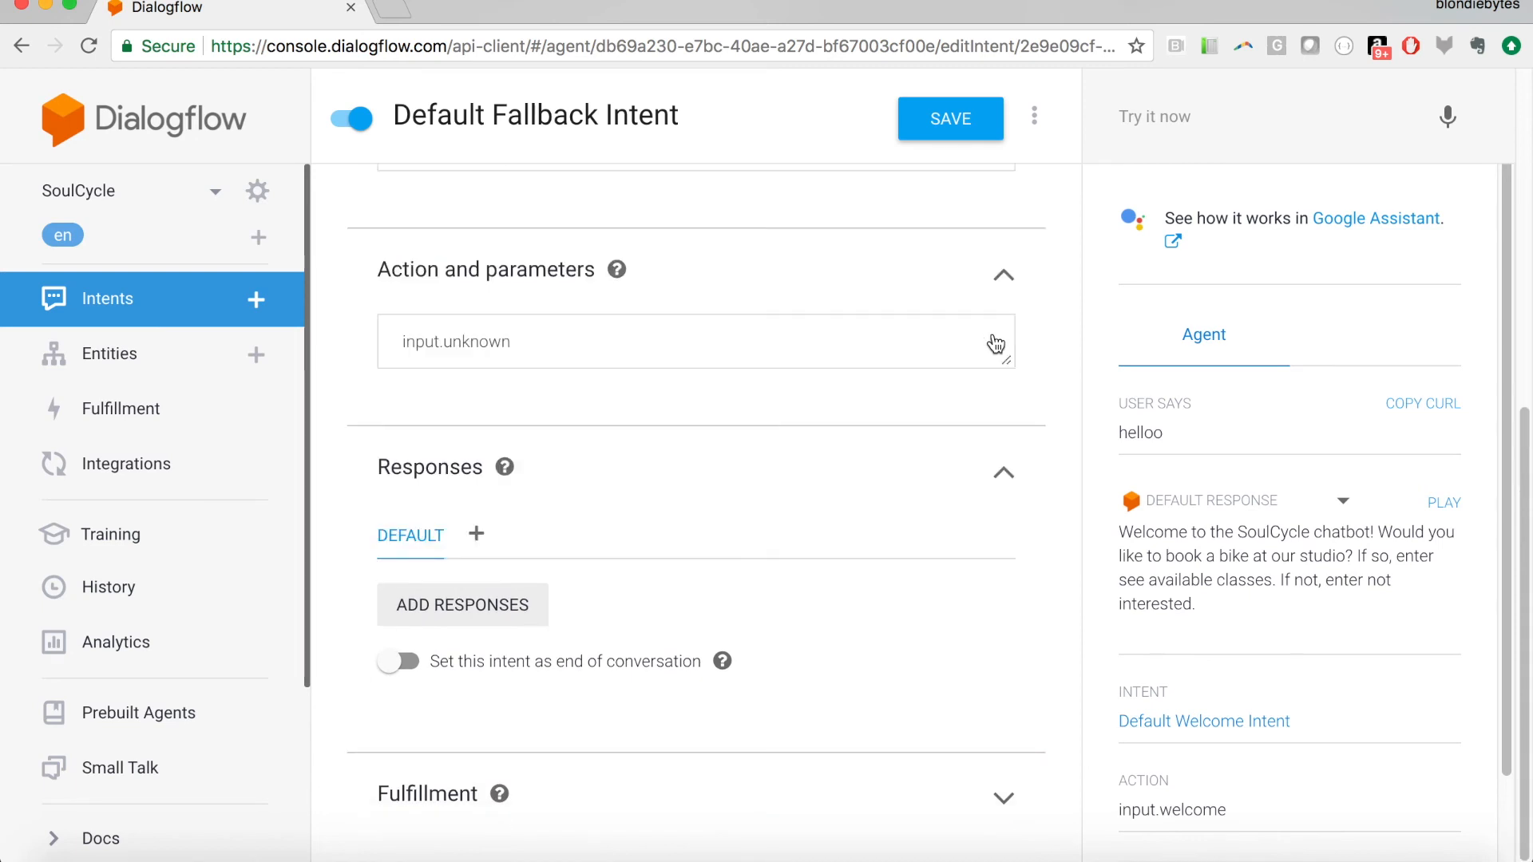
# Add the fallback text response "I'm sorry I didn't understand your response." followed by the welcome message's booking question and options, and save the intent.
pyautogui.click(439, 605)
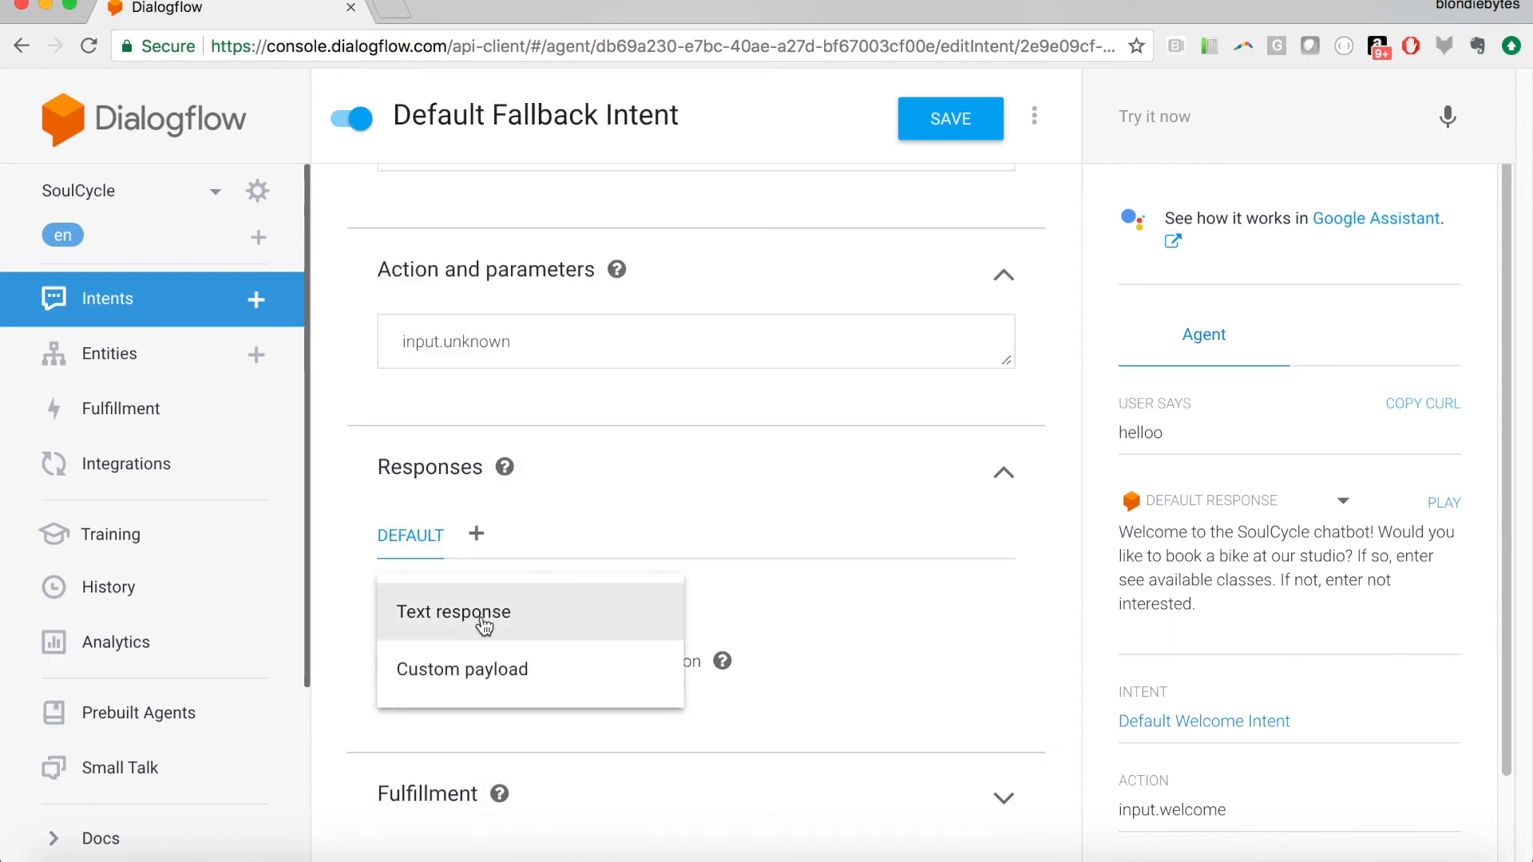
pyautogui.scroll(7, 480, 616)
pyautogui.scroll(-2, 561, 612)
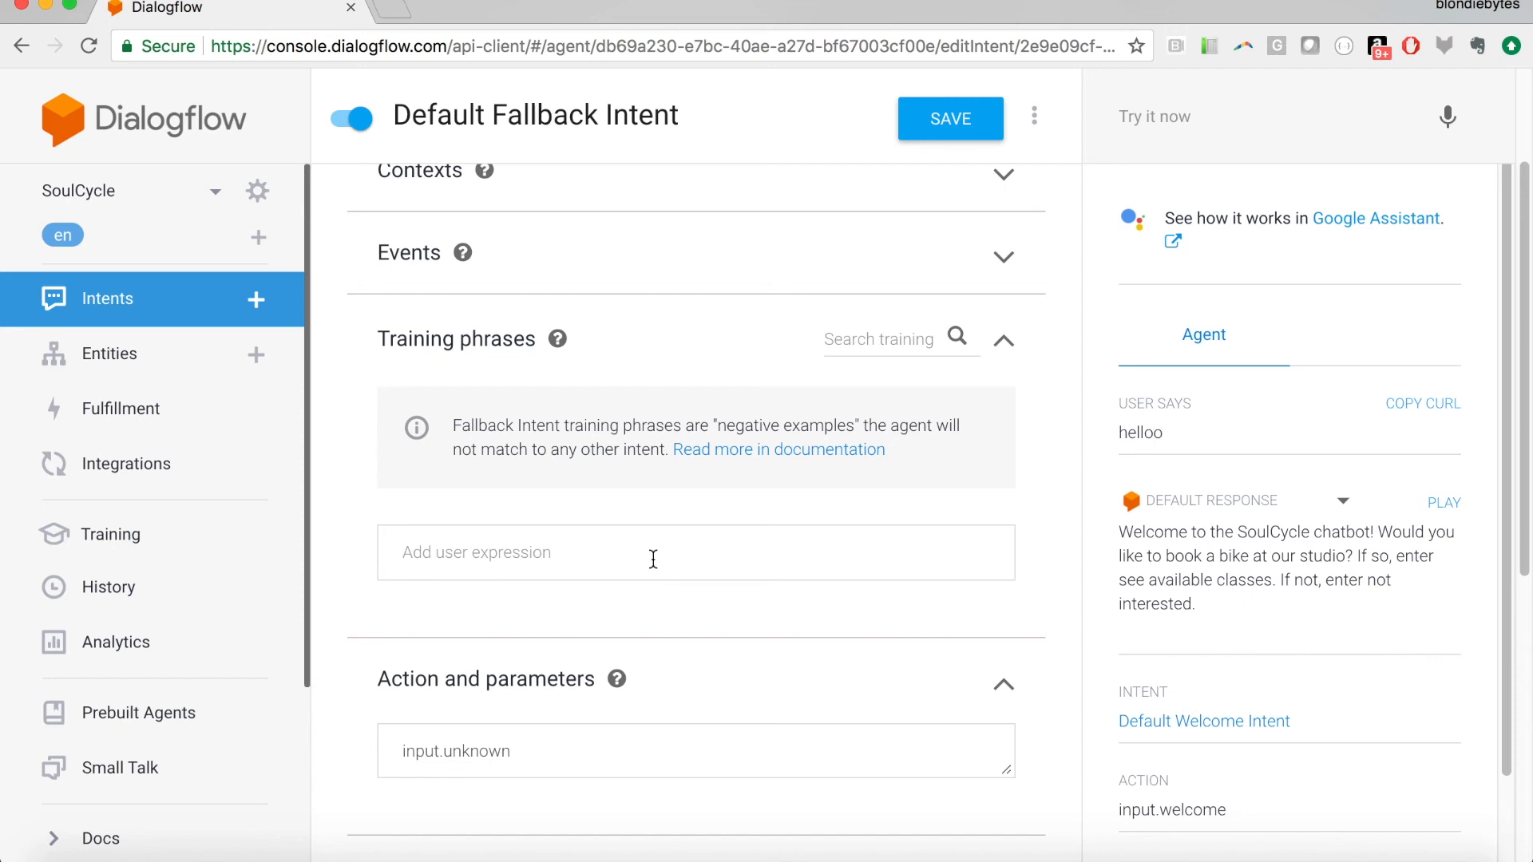
pyautogui.write('Would you like to book a bike at our studio? If s')
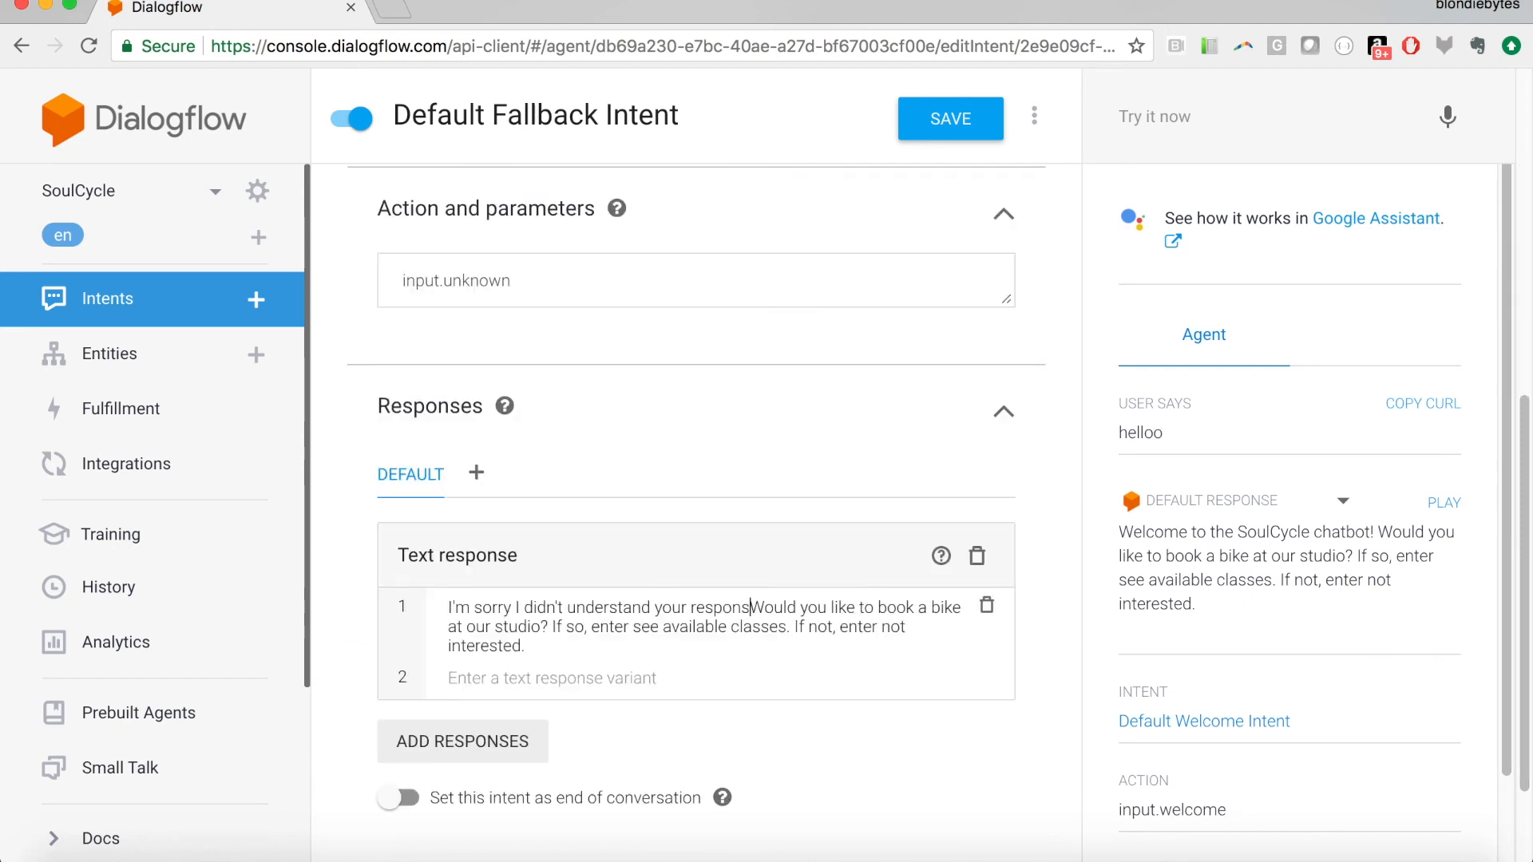
pyautogui.write('. If not, enter not interested.')
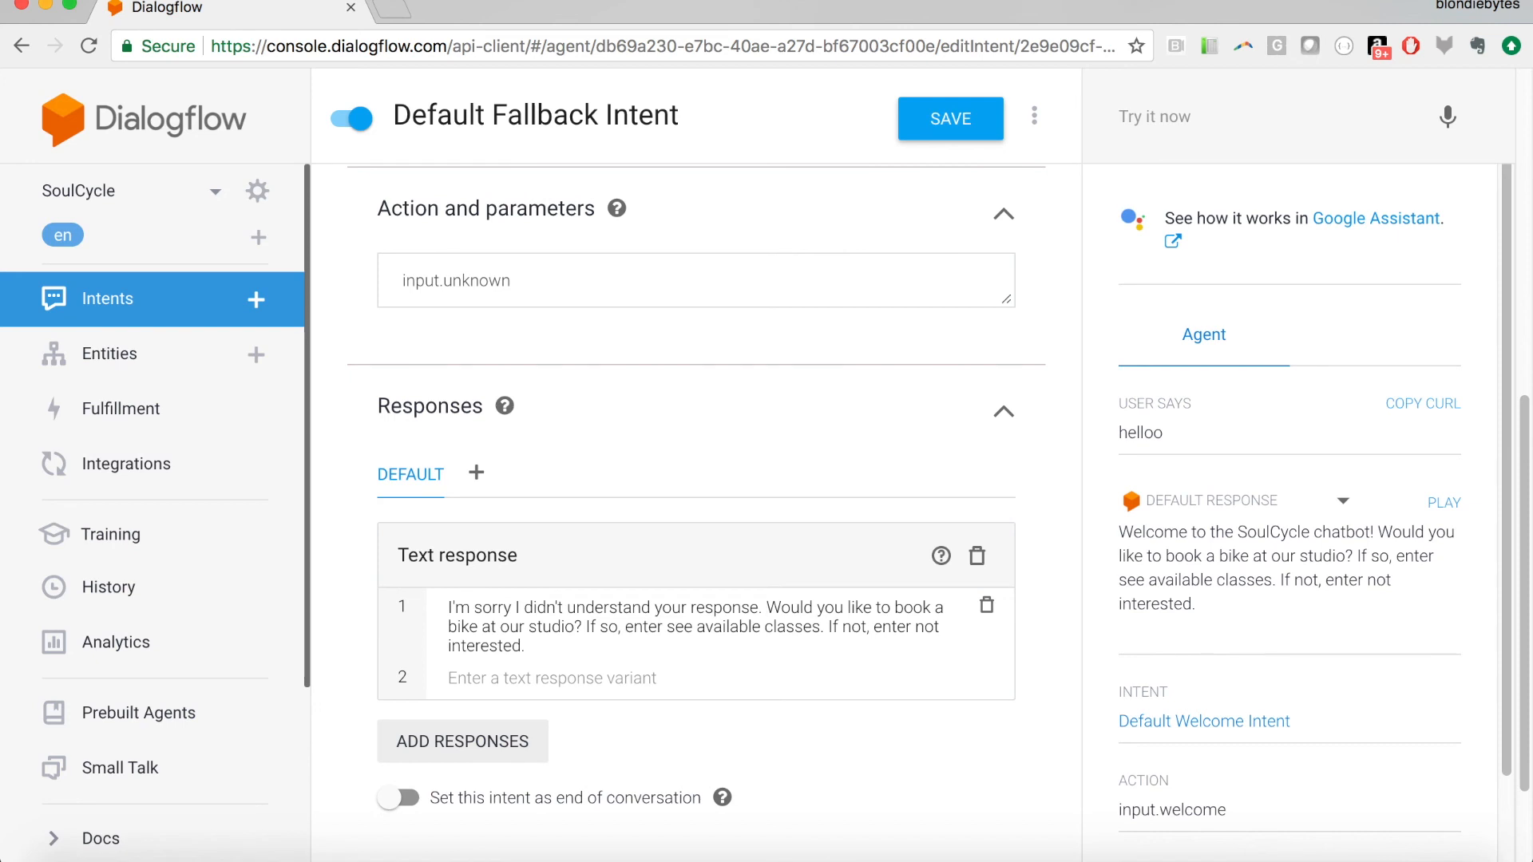
pyautogui.click(986, 131)
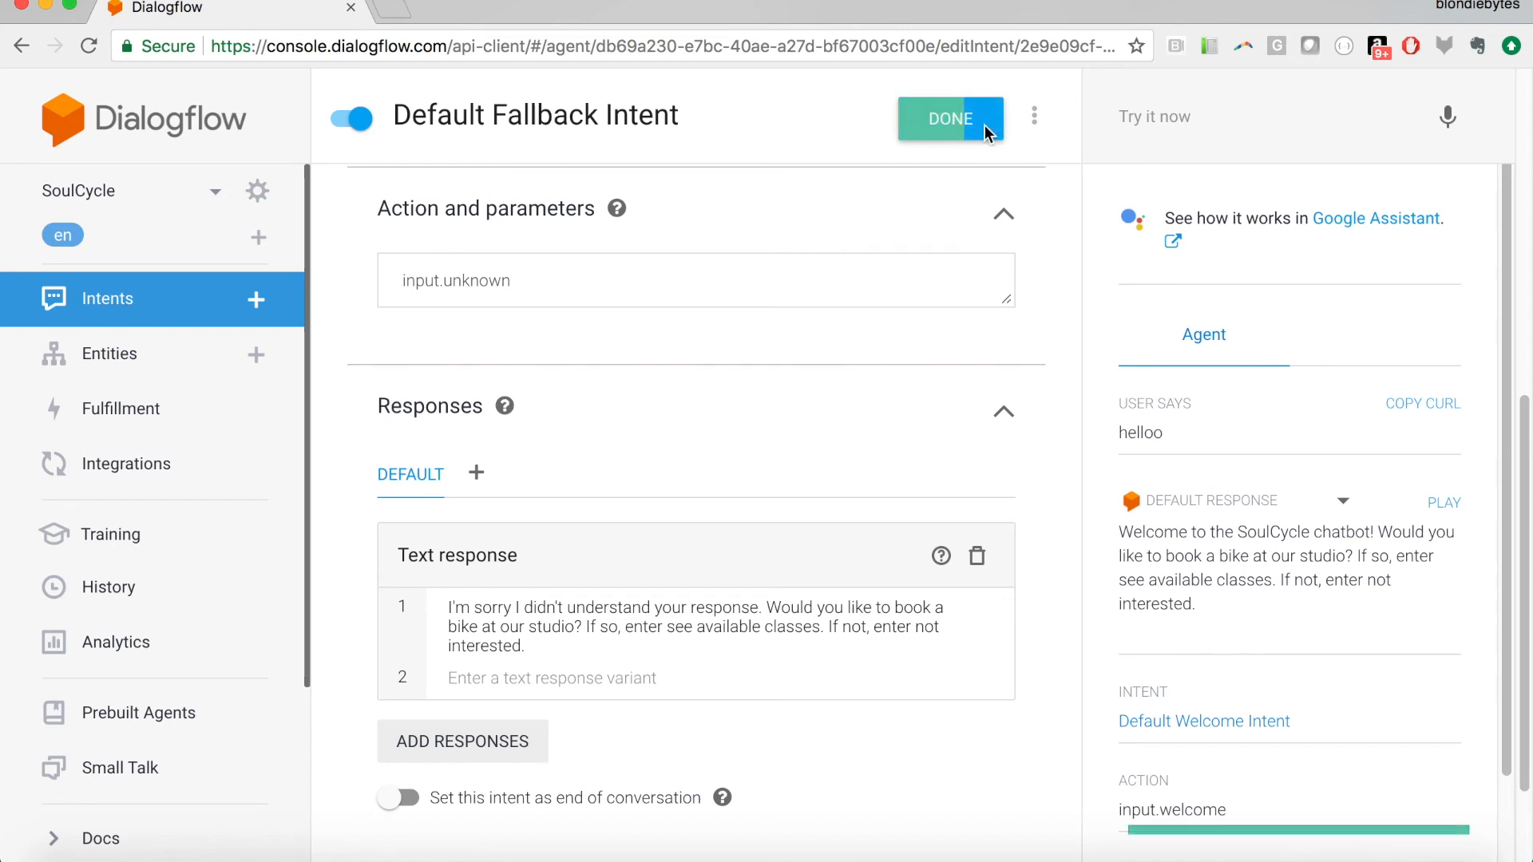
# Test the booking conversation with the messages "hi", "see available classes" and "6:00am".
pyautogui.click(1420, 120)
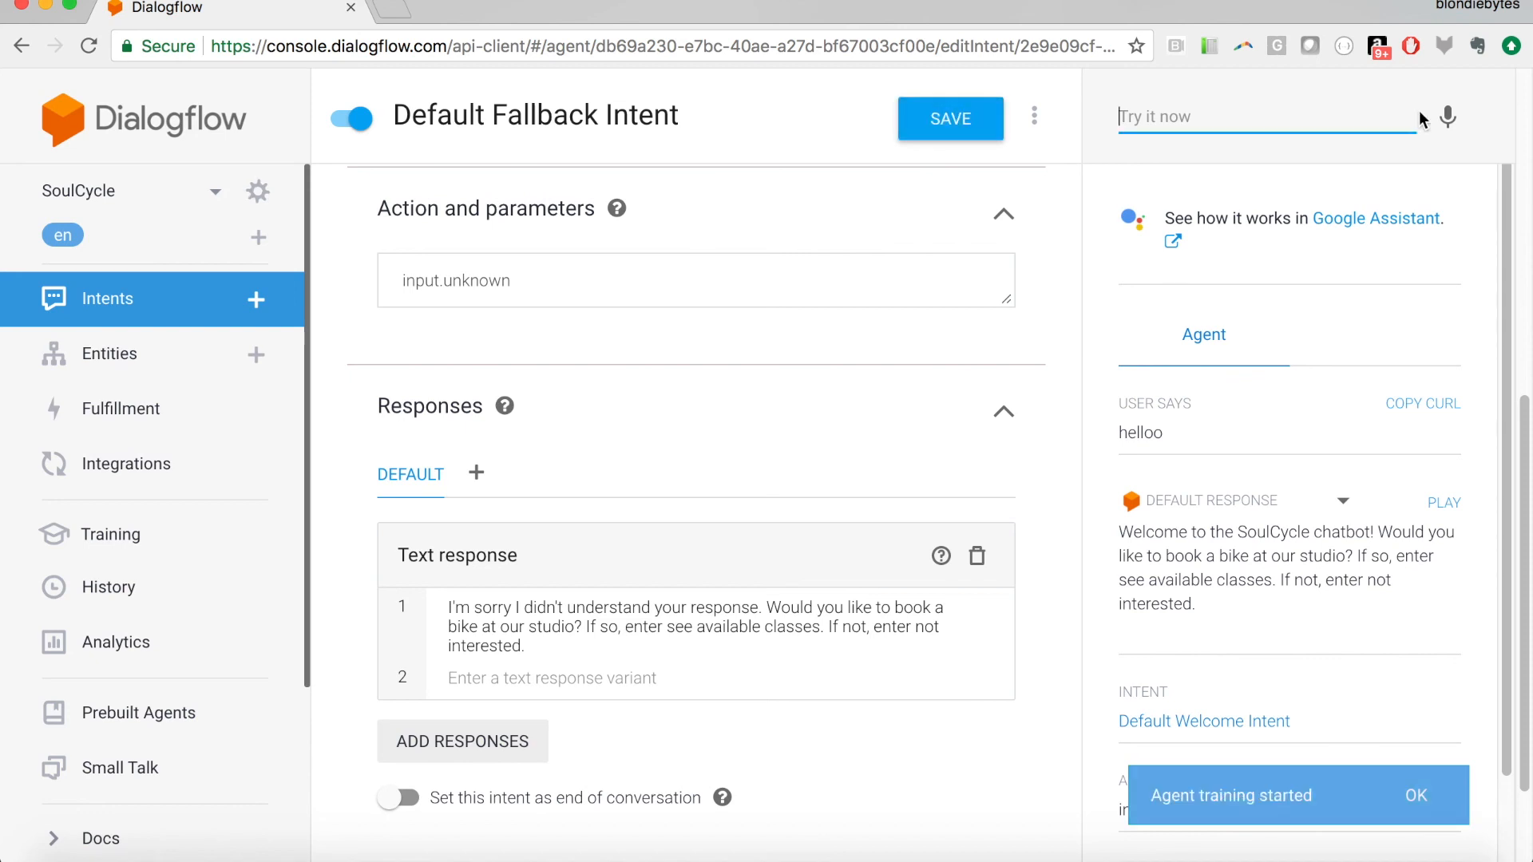
pyautogui.write('hi')
pyautogui.press('Return')
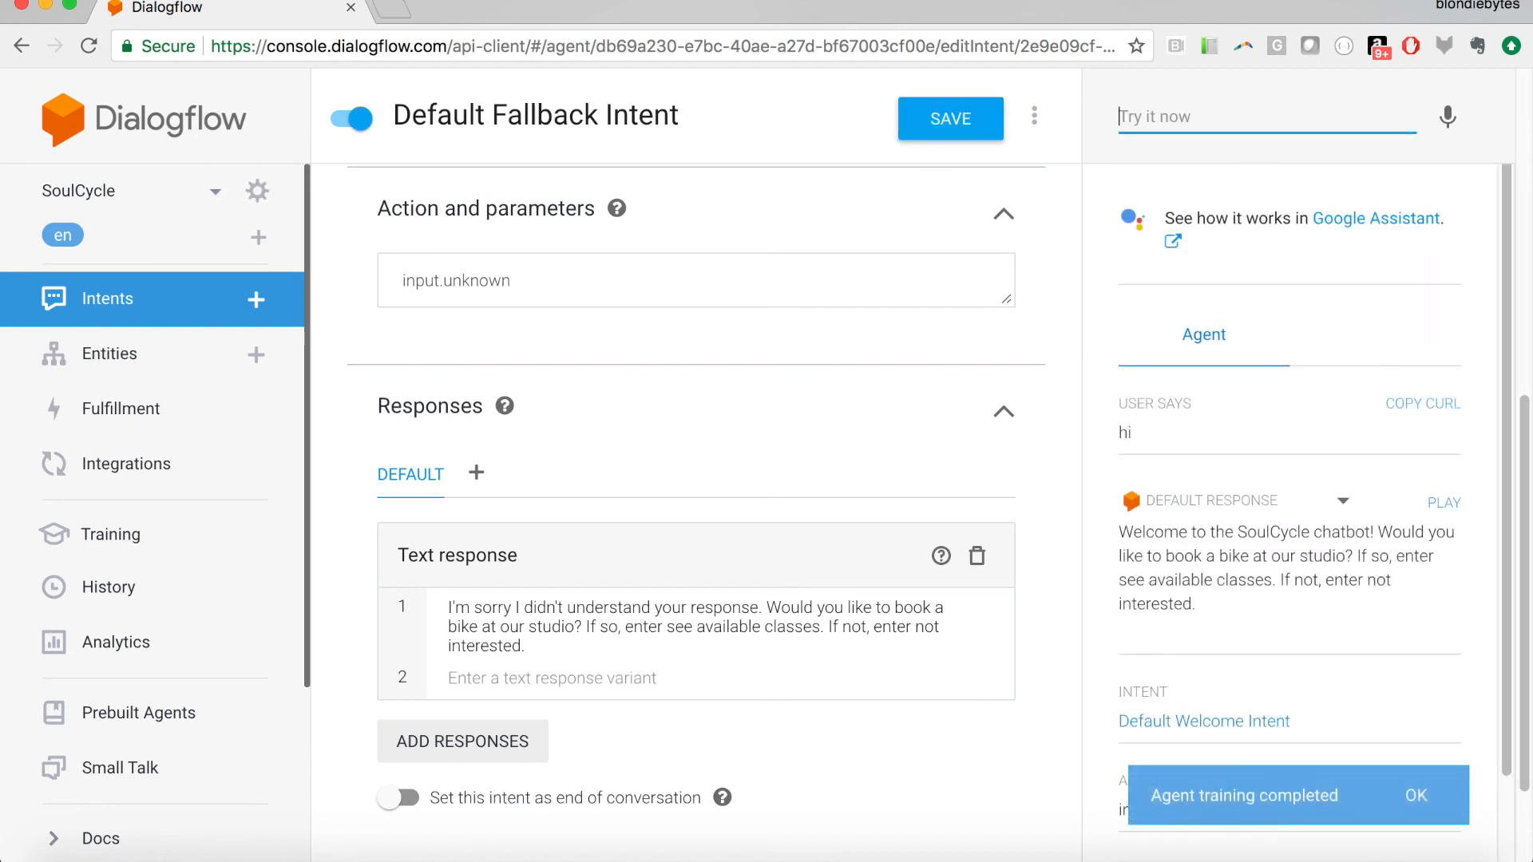
pyautogui.write('see available classes')
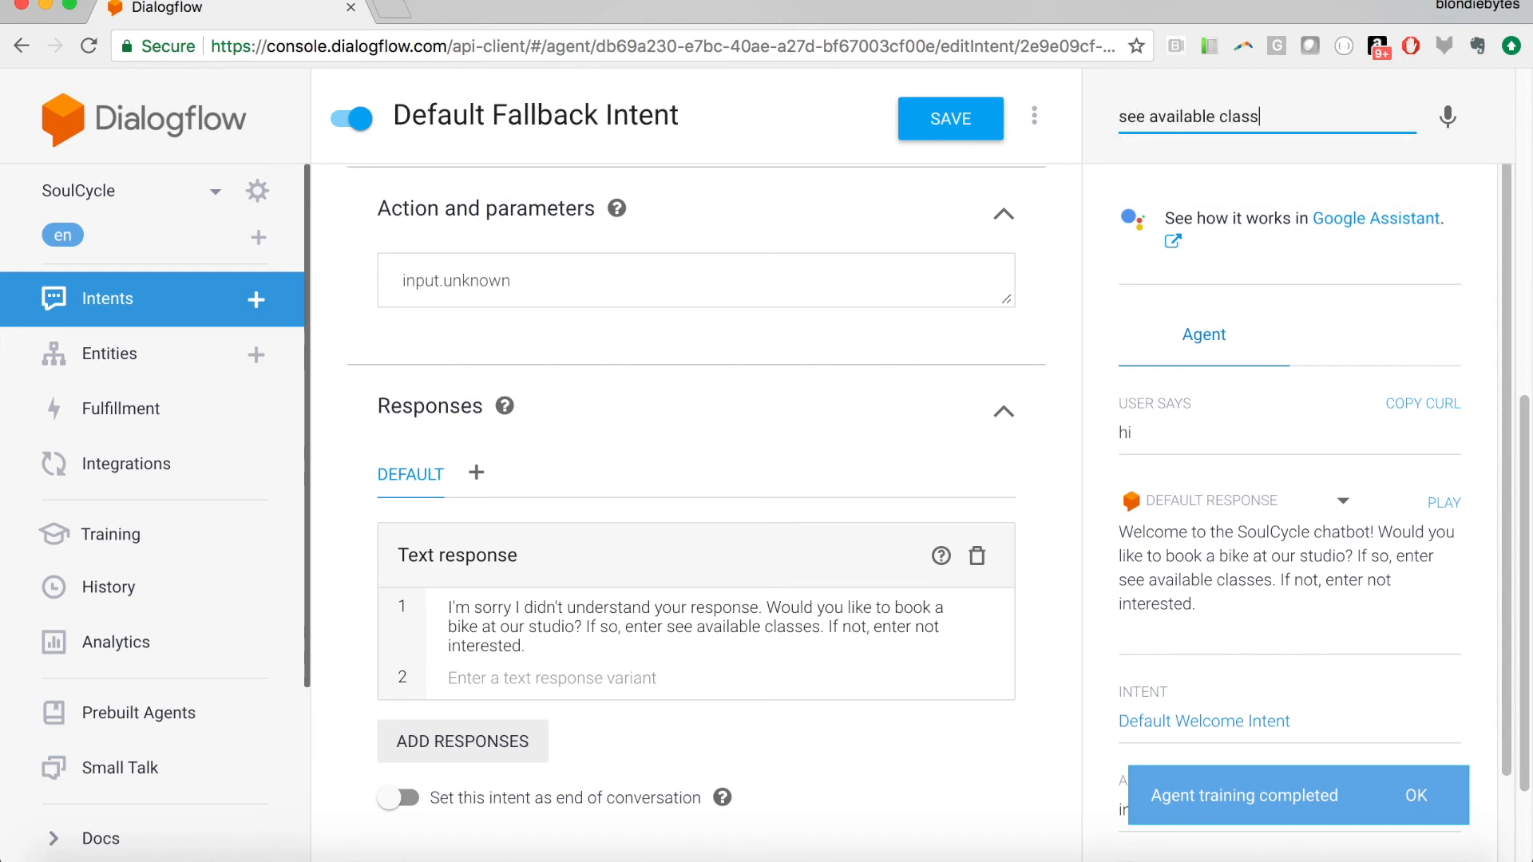
pyautogui.press('Return')
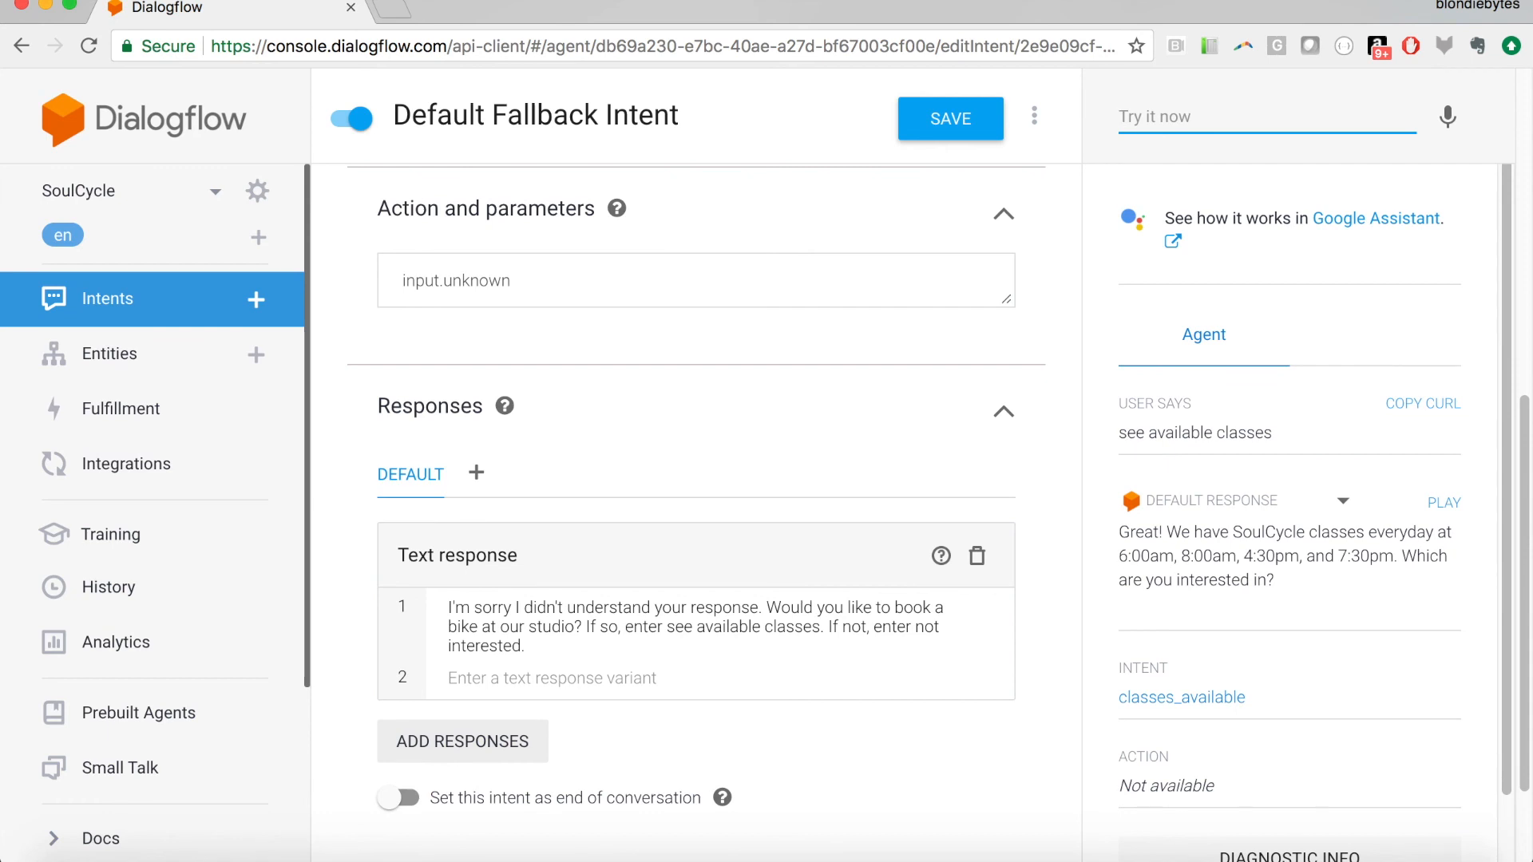
pyautogui.write('6')
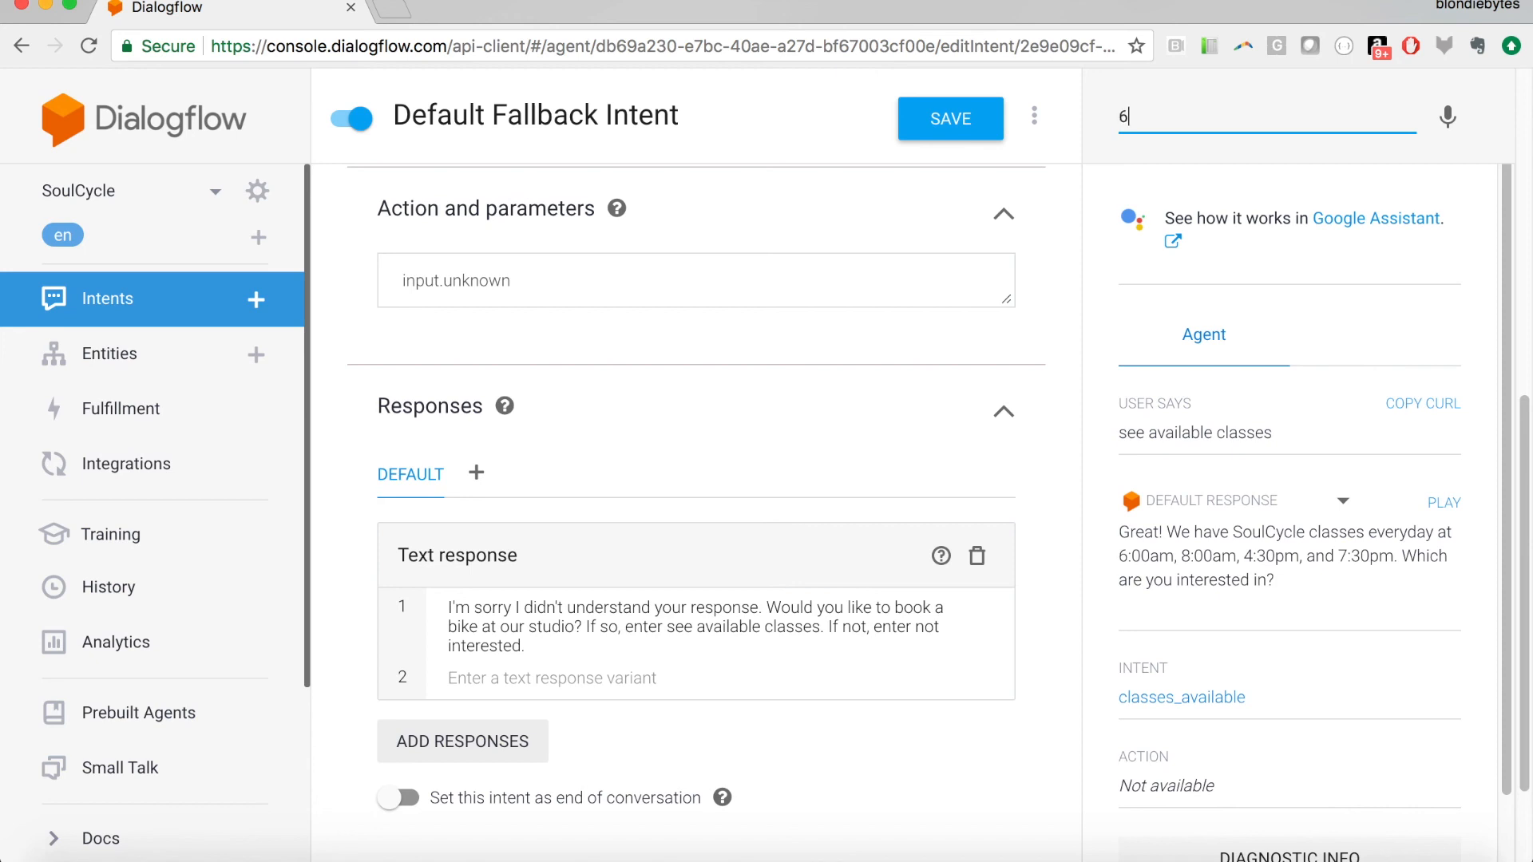
pyautogui.write(':00am')
pyautogui.press('Return')
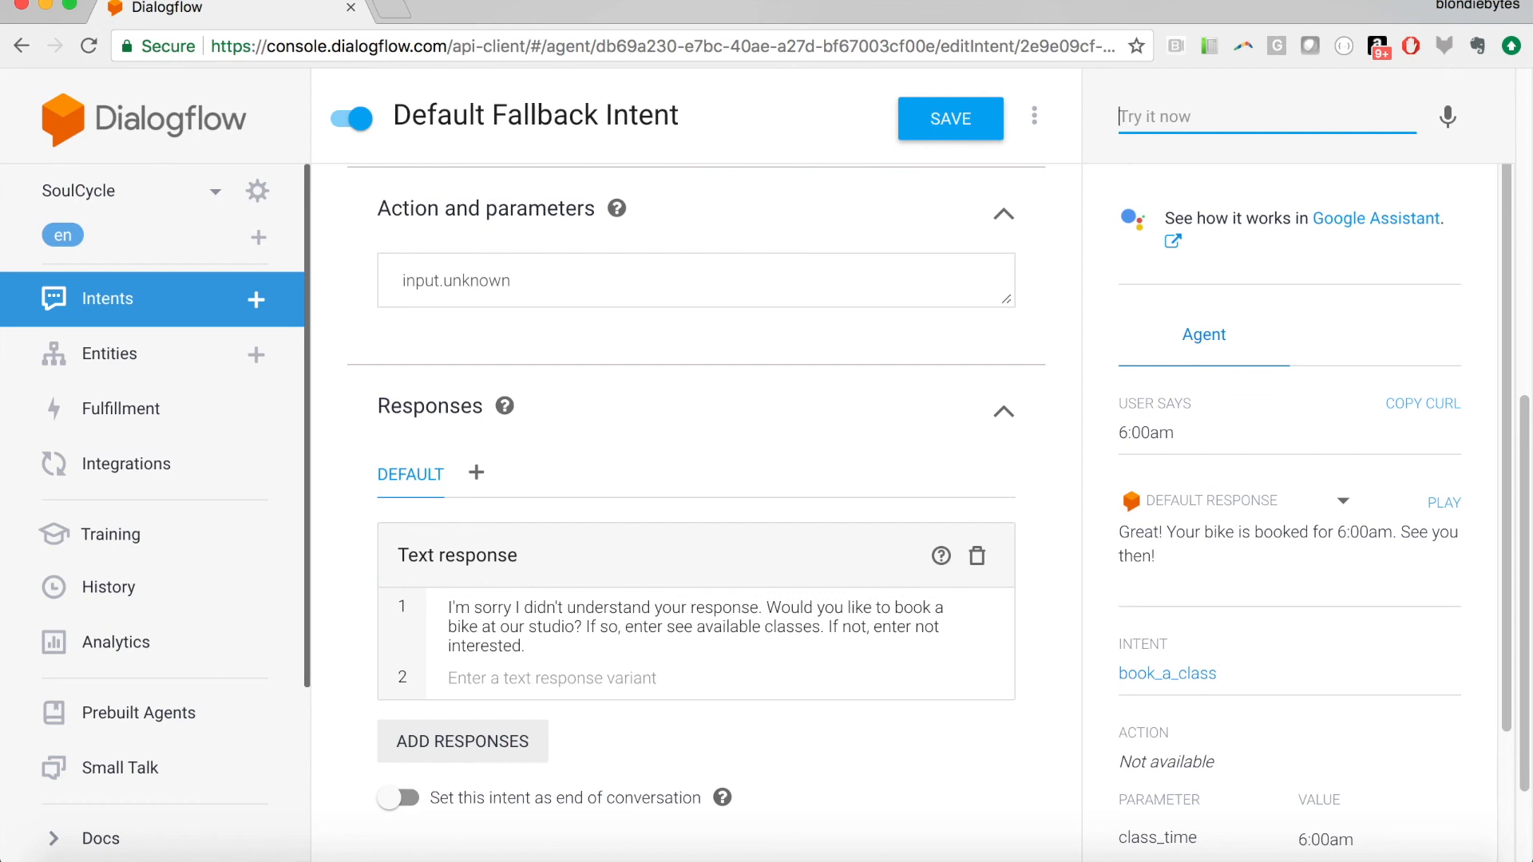
# Test declining straight after the greeting with the messages "hi" and "not interested".
pyautogui.write('hi')
pyautogui.press('Return')
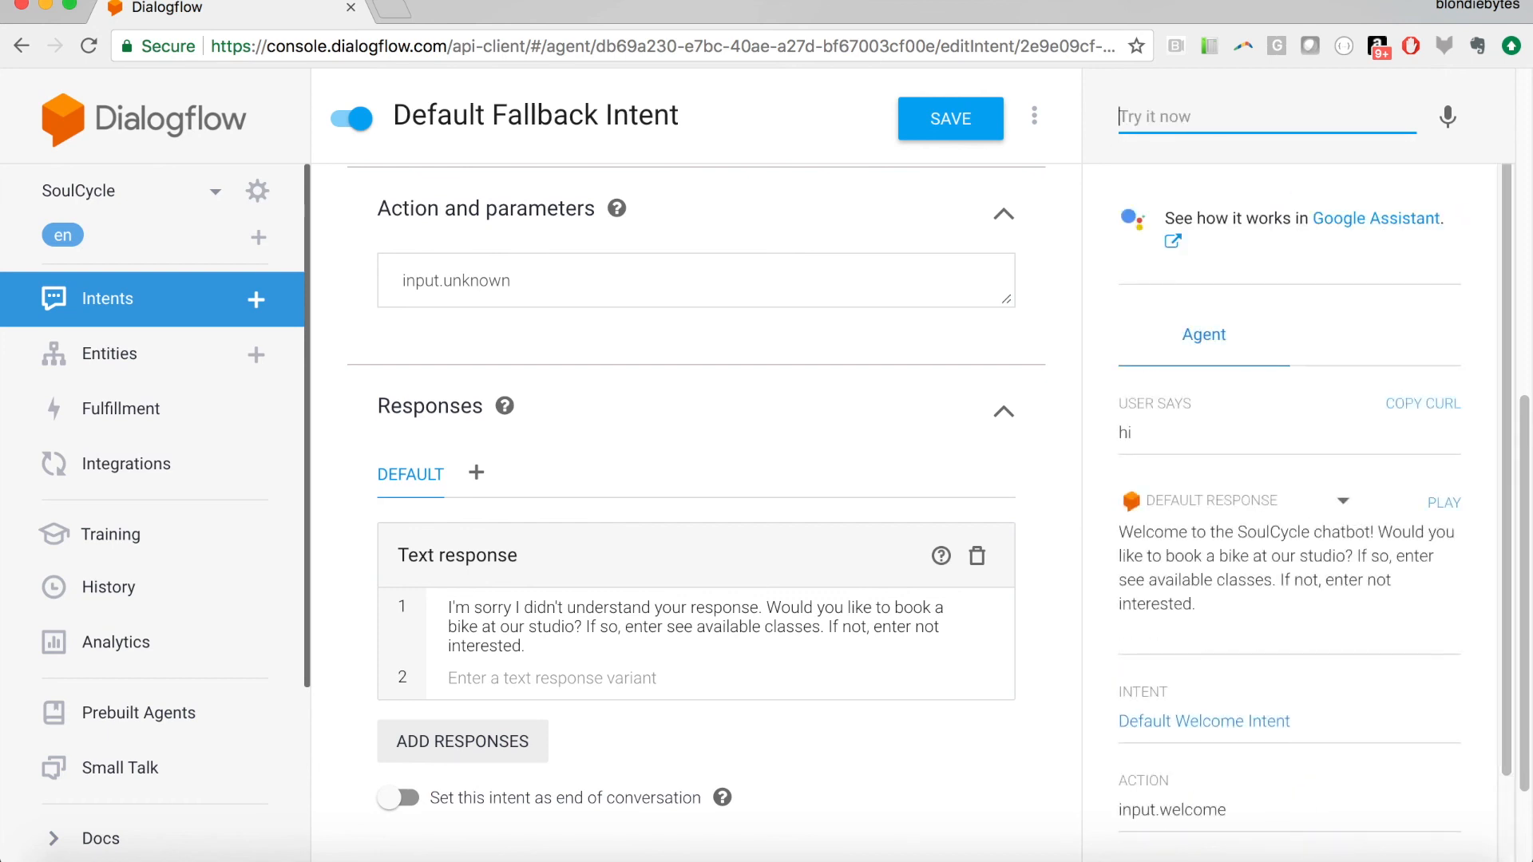
pyautogui.write('not interes')
pyautogui.press('BackSpace')
pyautogui.write('steste')
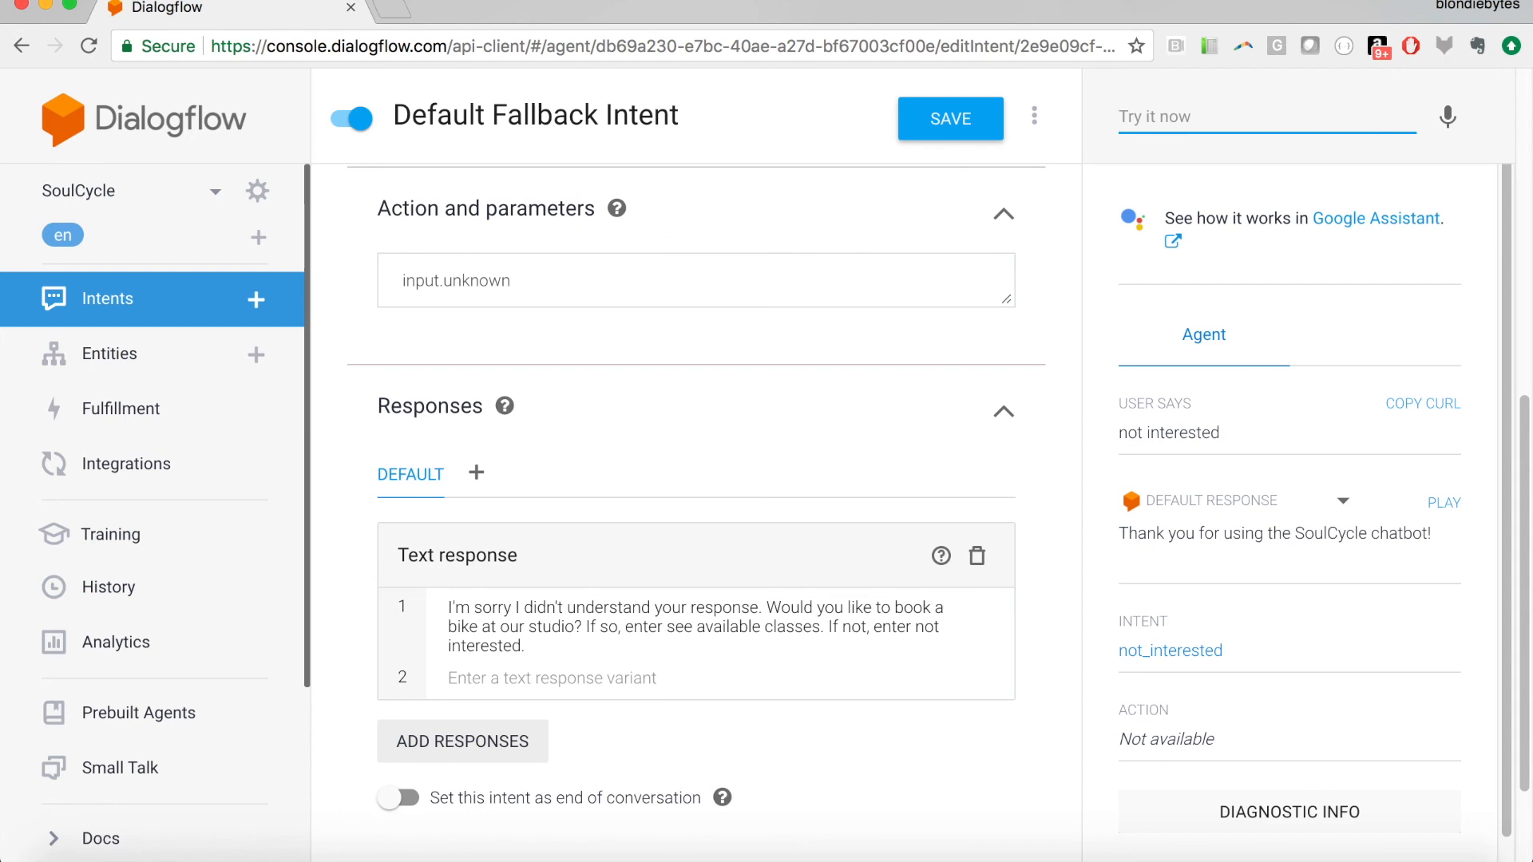
# Test declining after viewing the classes with the messages "hi", "see available classes" and "not interested".
pyautogui.write('hi')
pyautogui.press('Return')
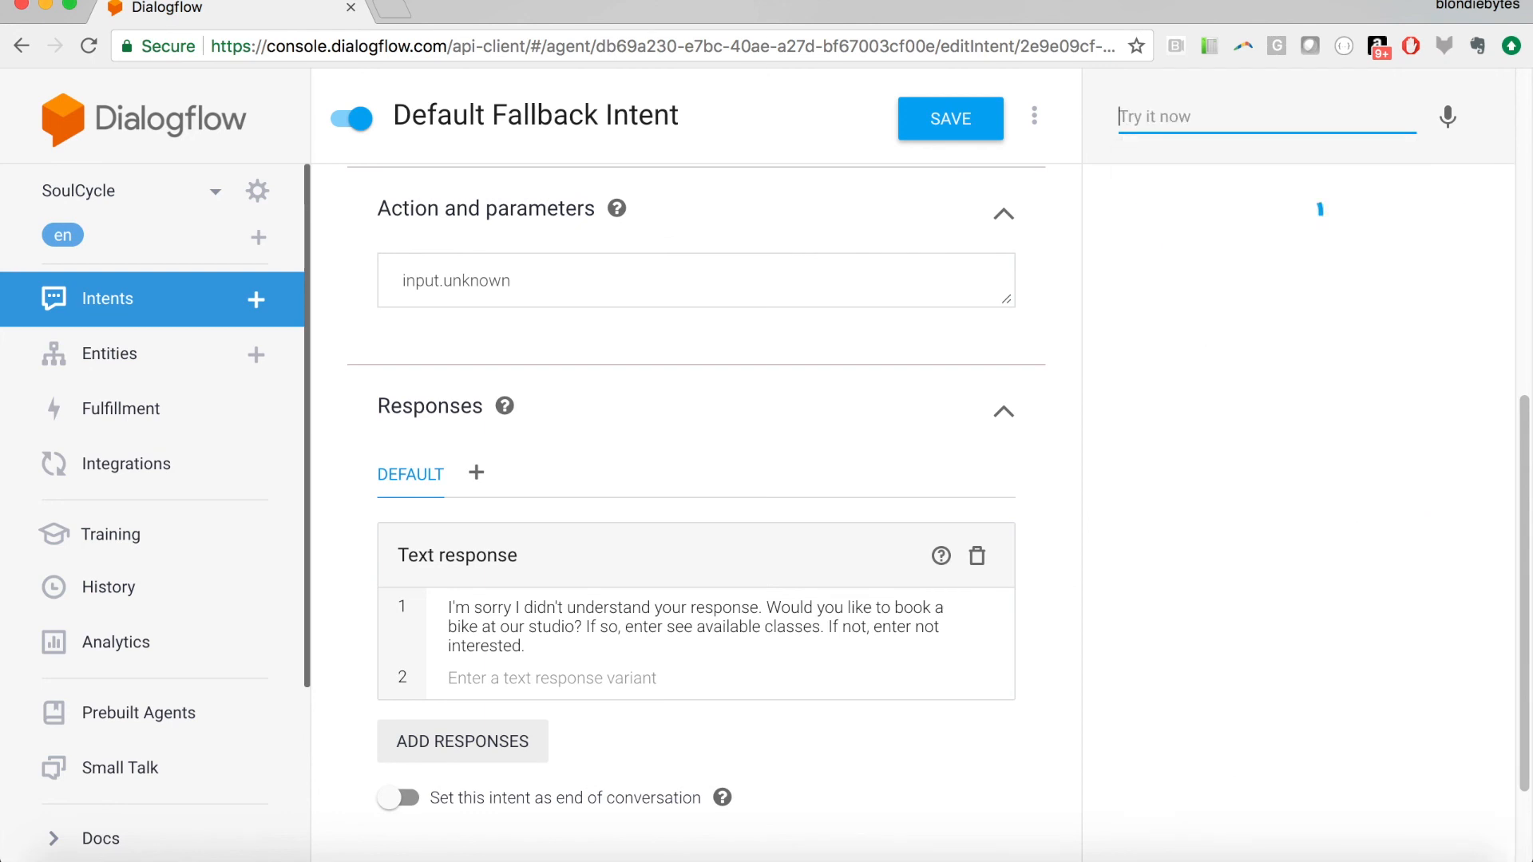
pyautogui.write('see a')
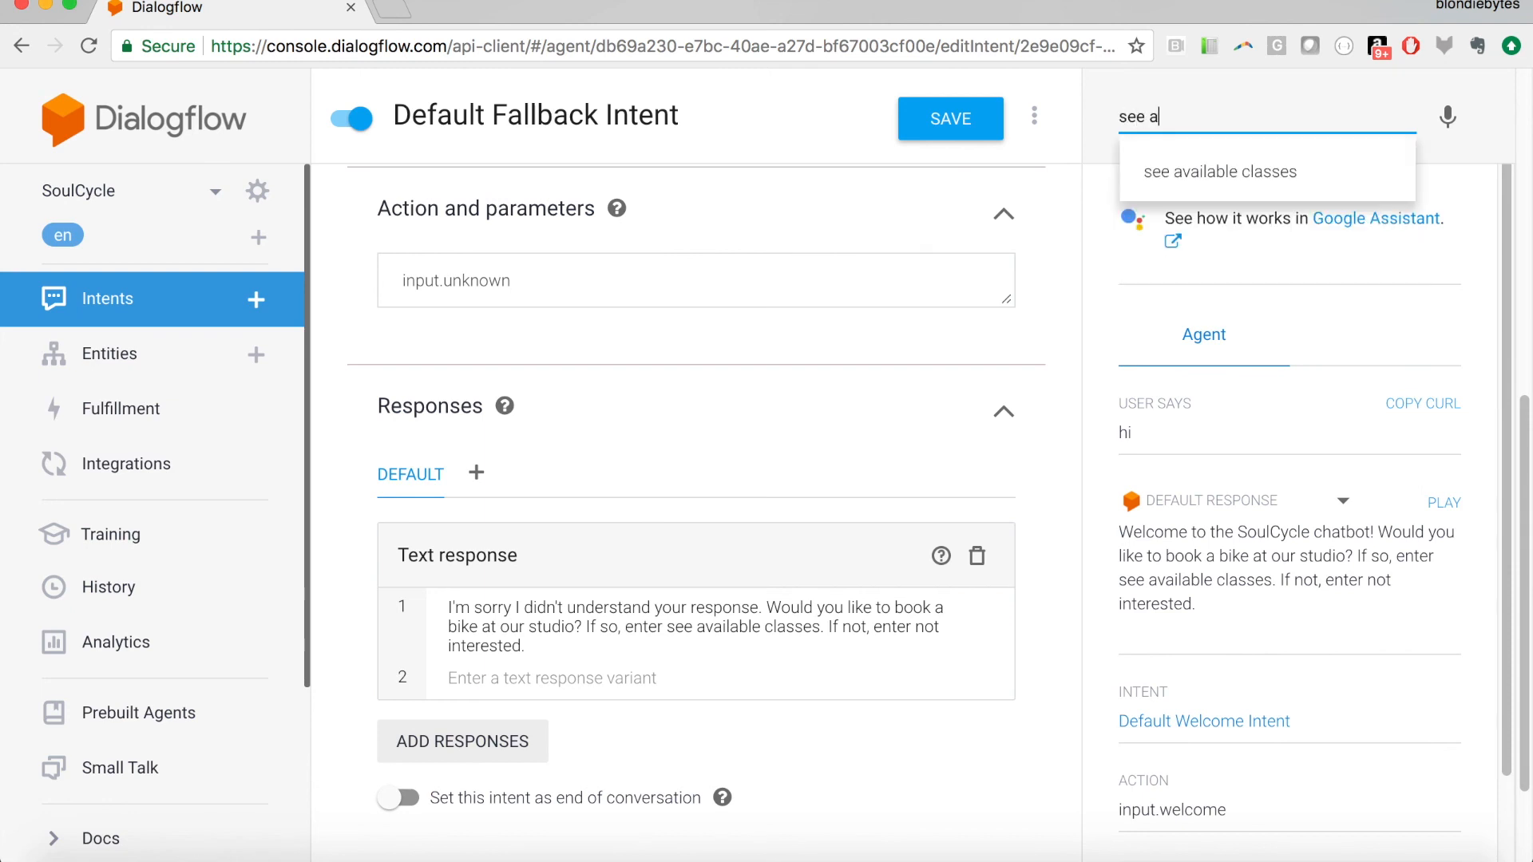
pyautogui.write('vailable classes')
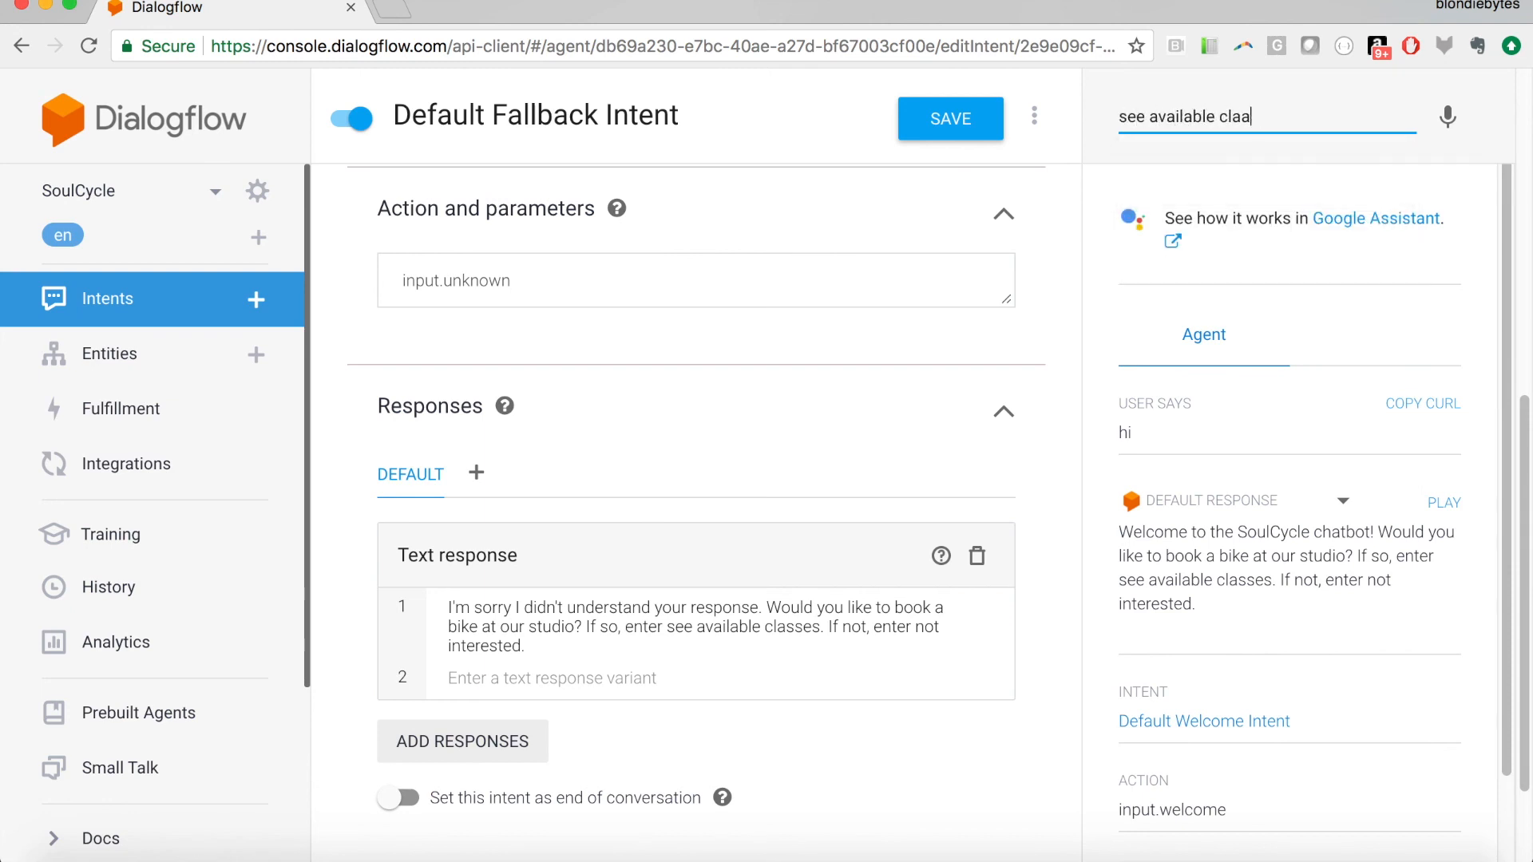
pyautogui.press('Return')
pyautogui.write('not interested')
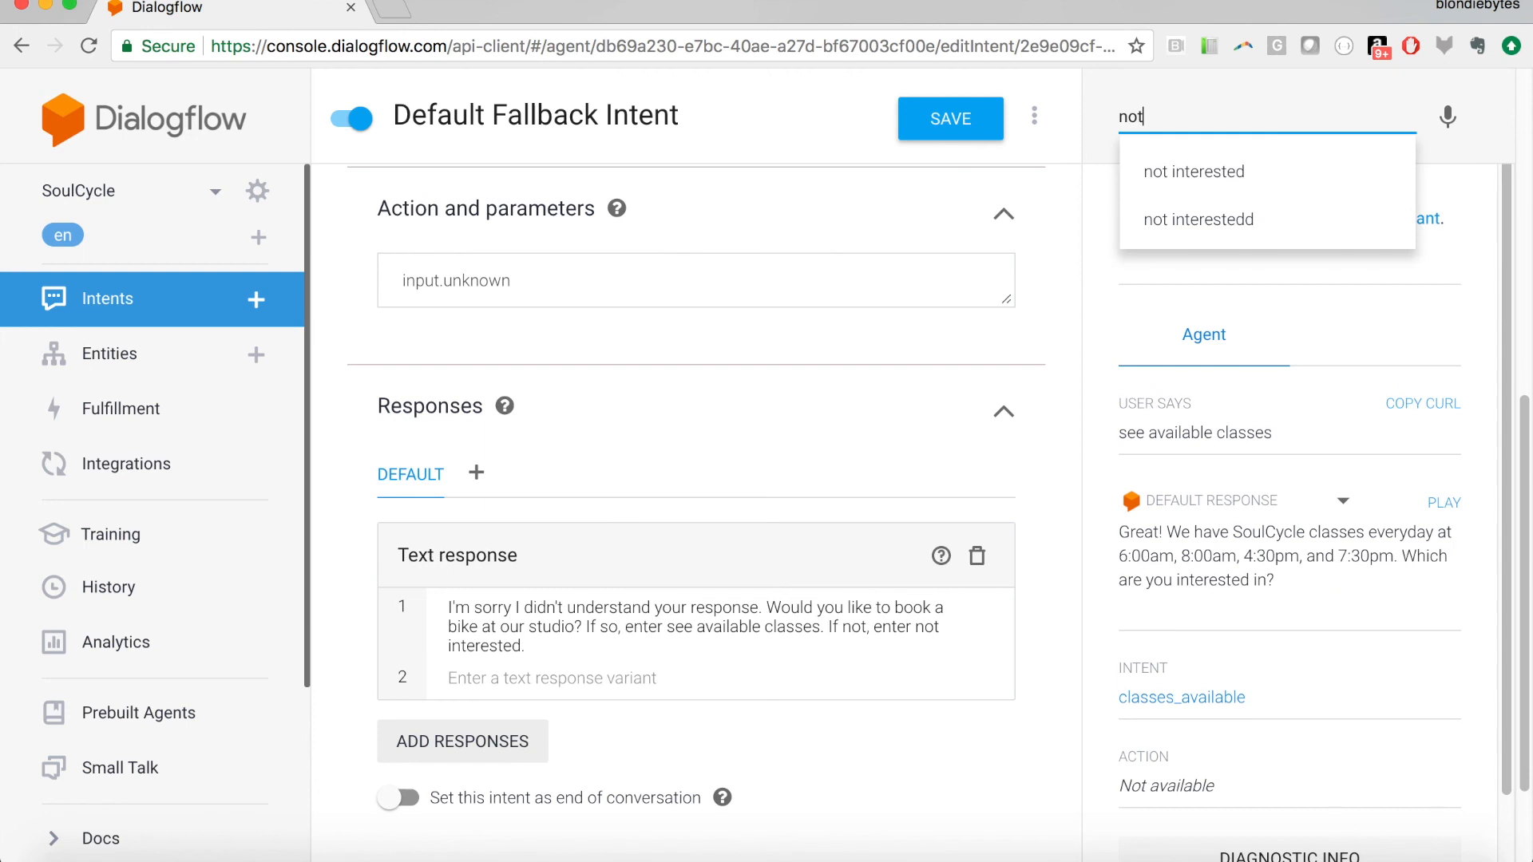
pyautogui.press('Return')
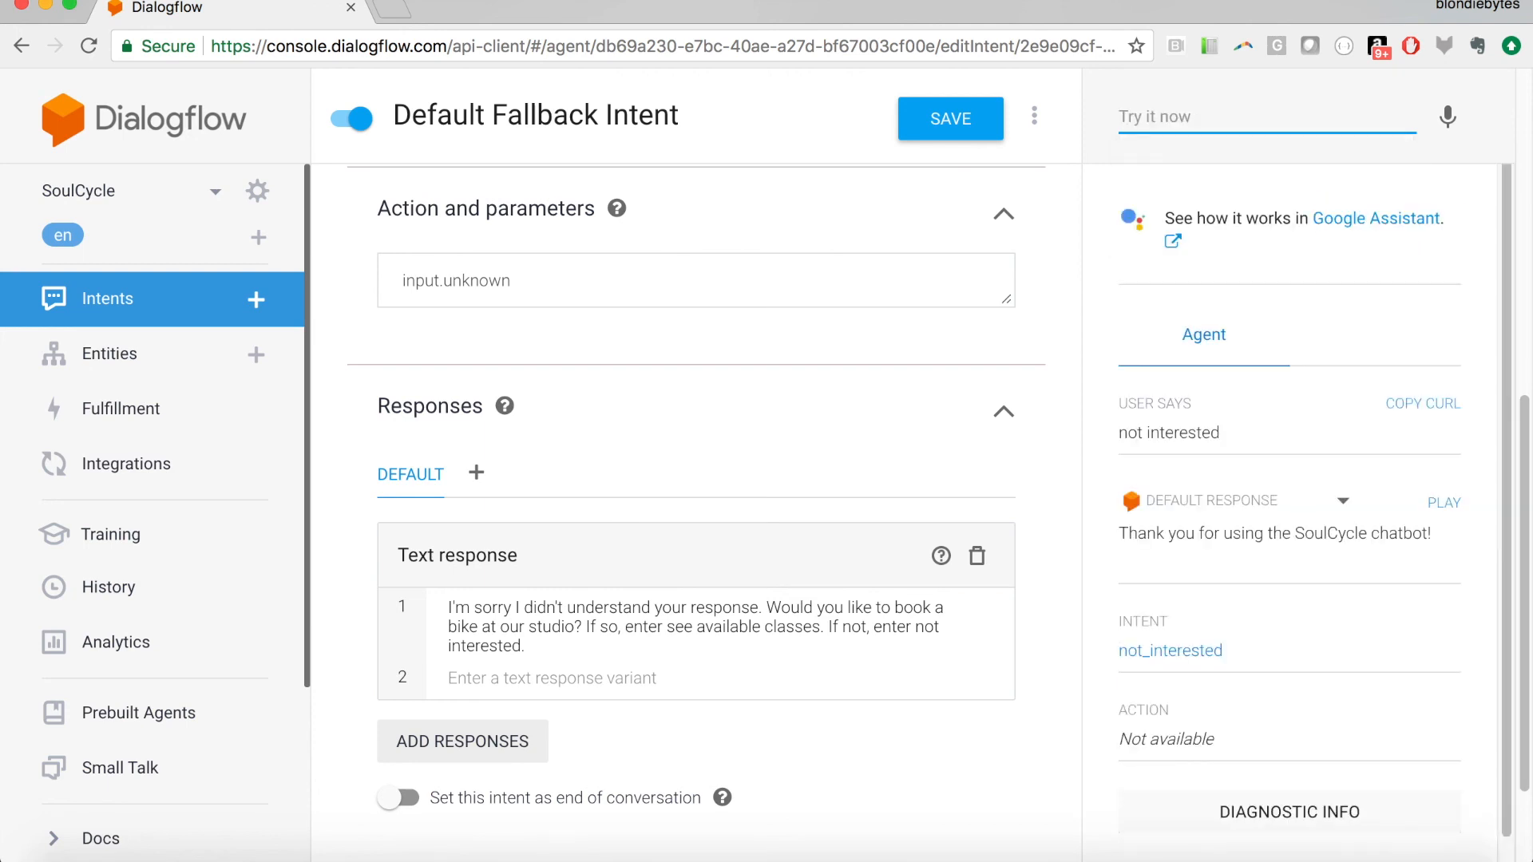
# Test the agent with "hi" and the nonsense message "lkadjsfh", and save the Default Fallback Intent again.
pyautogui.press('Down')
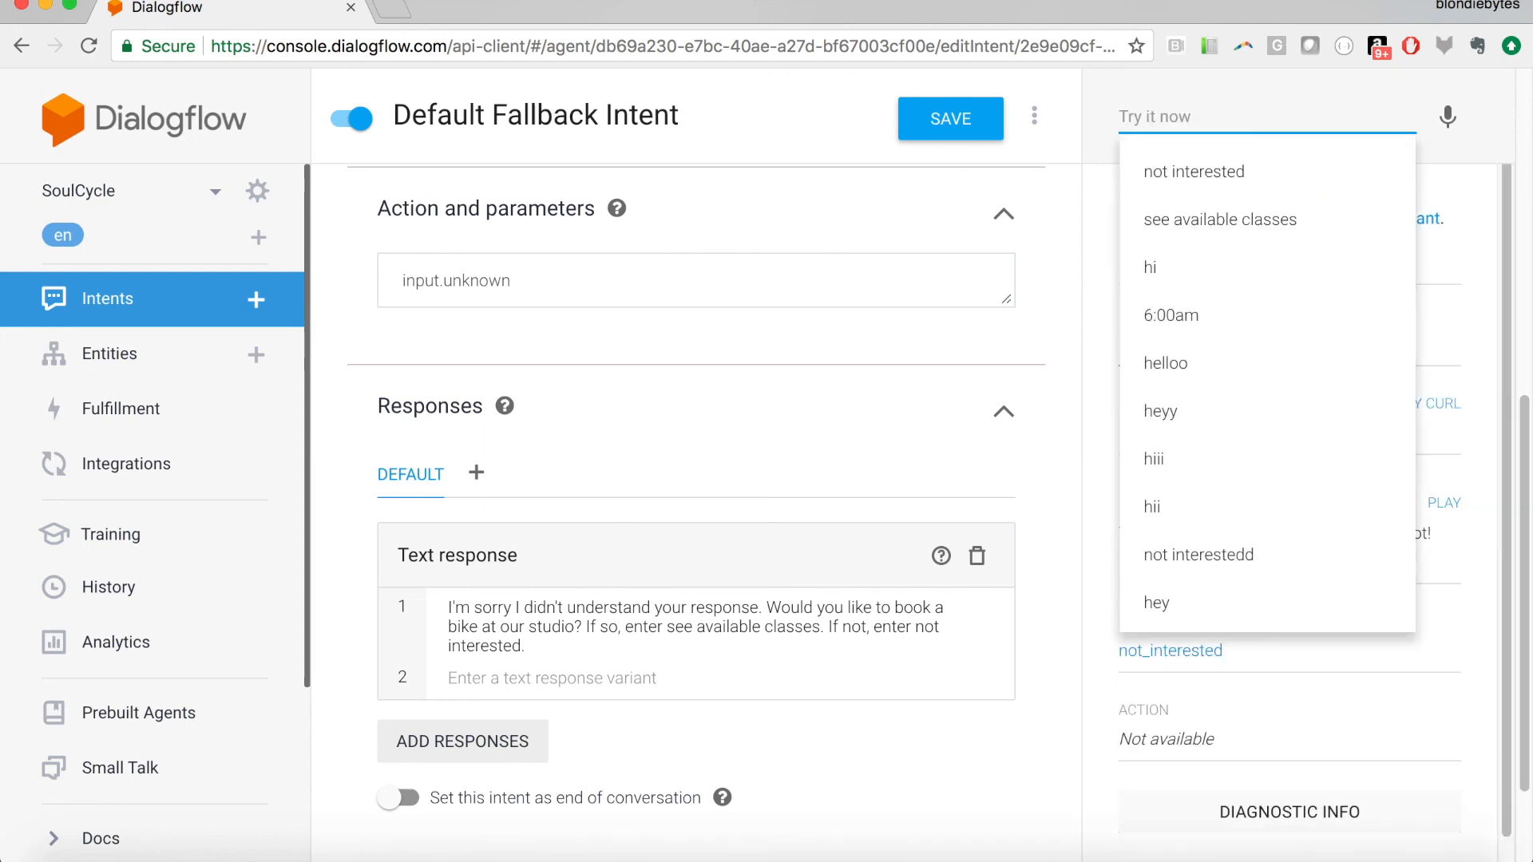
pyautogui.write('hi')
pyautogui.press('Return')
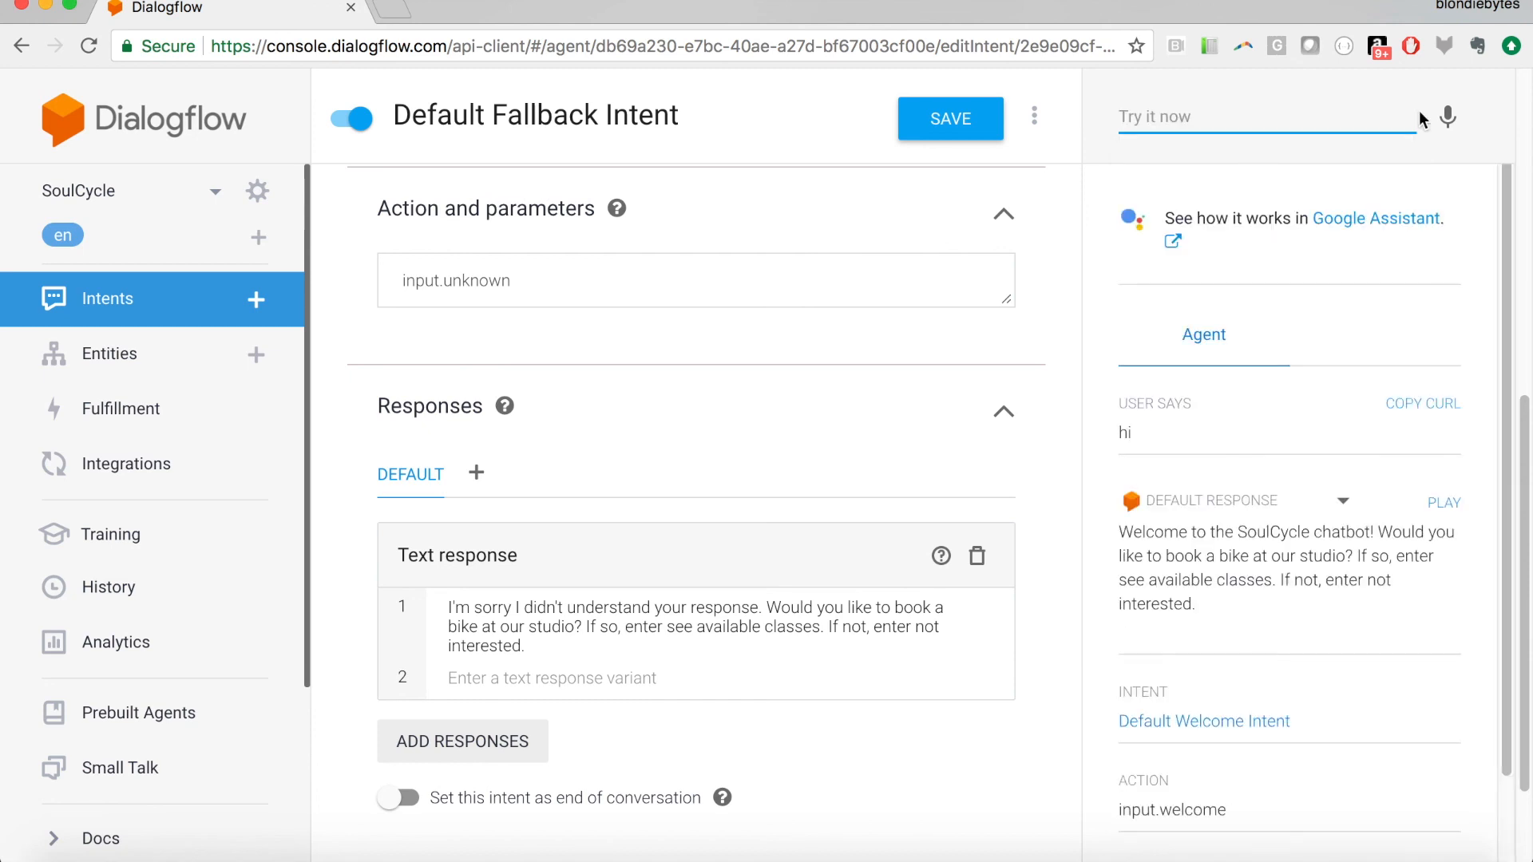
pyautogui.write('lkadjsfh')
pyautogui.press('Return')
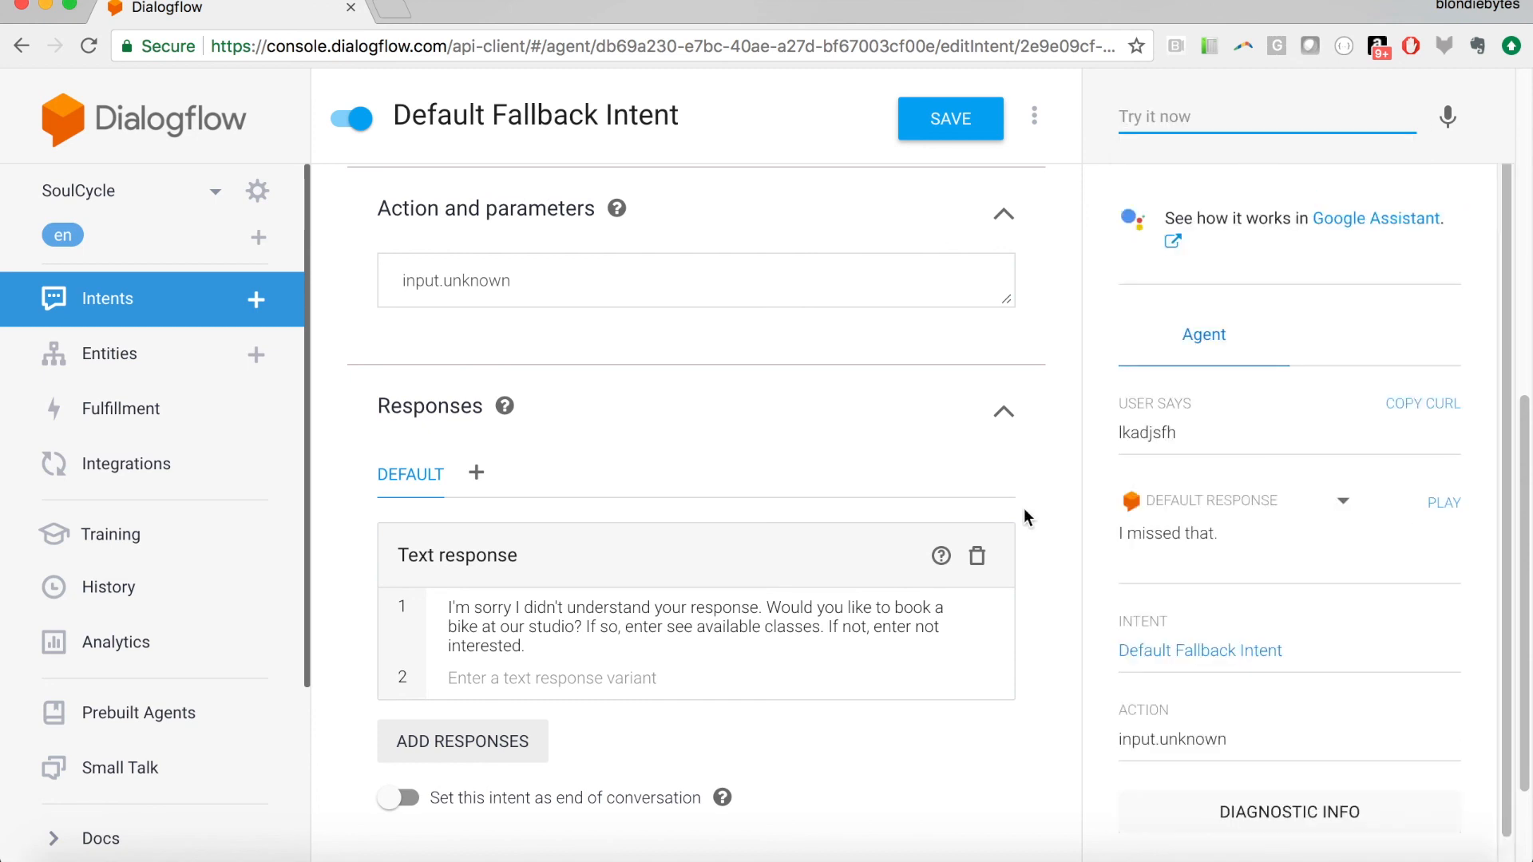
pyautogui.click(970, 123)
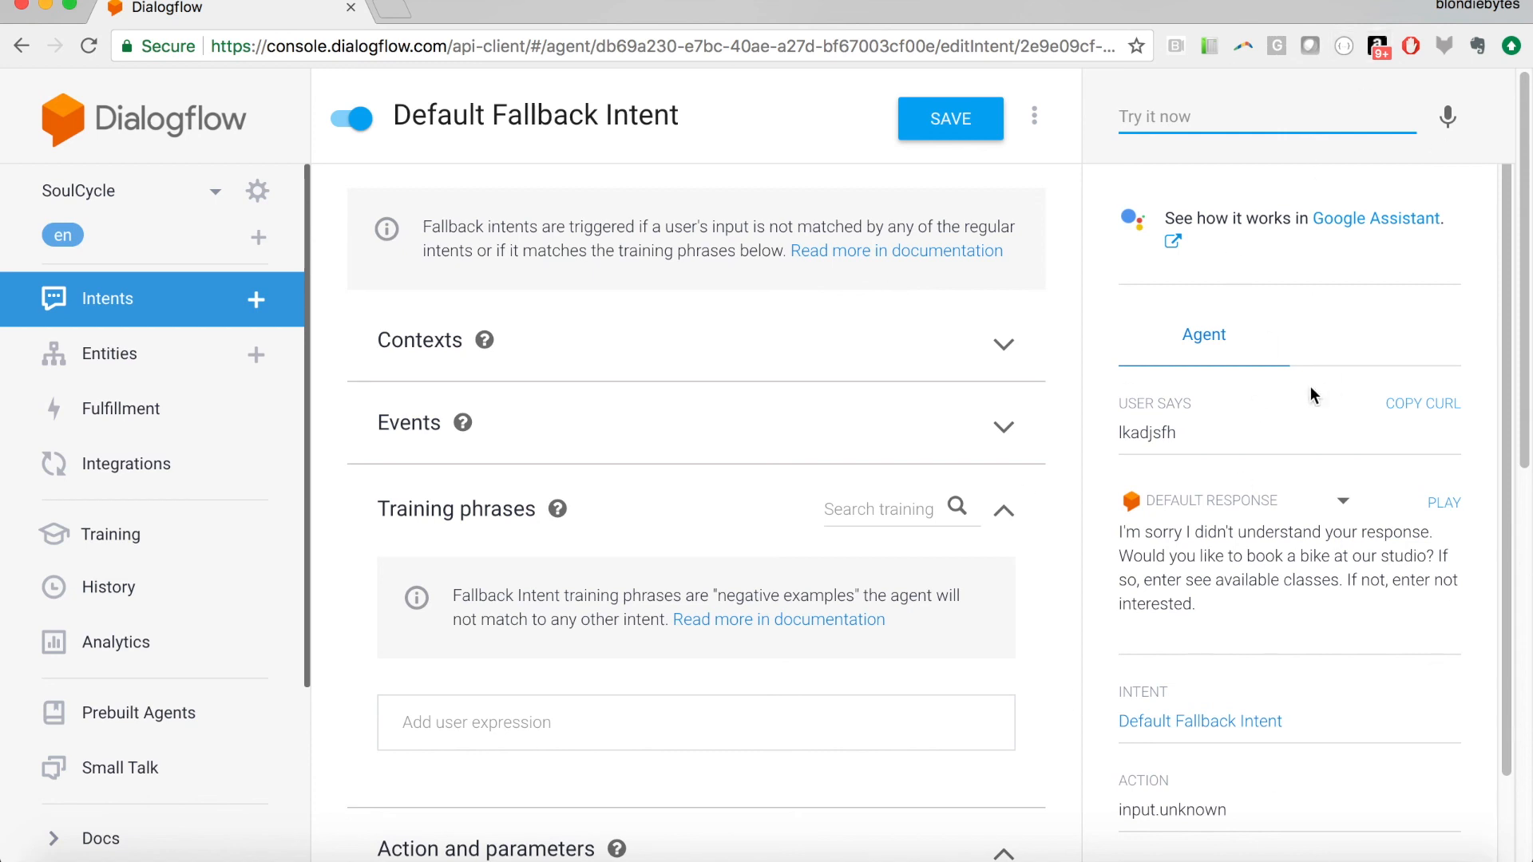
# Open the agent's integrations and look through the available messaging and voice platforms.
pyautogui.click(192, 481)
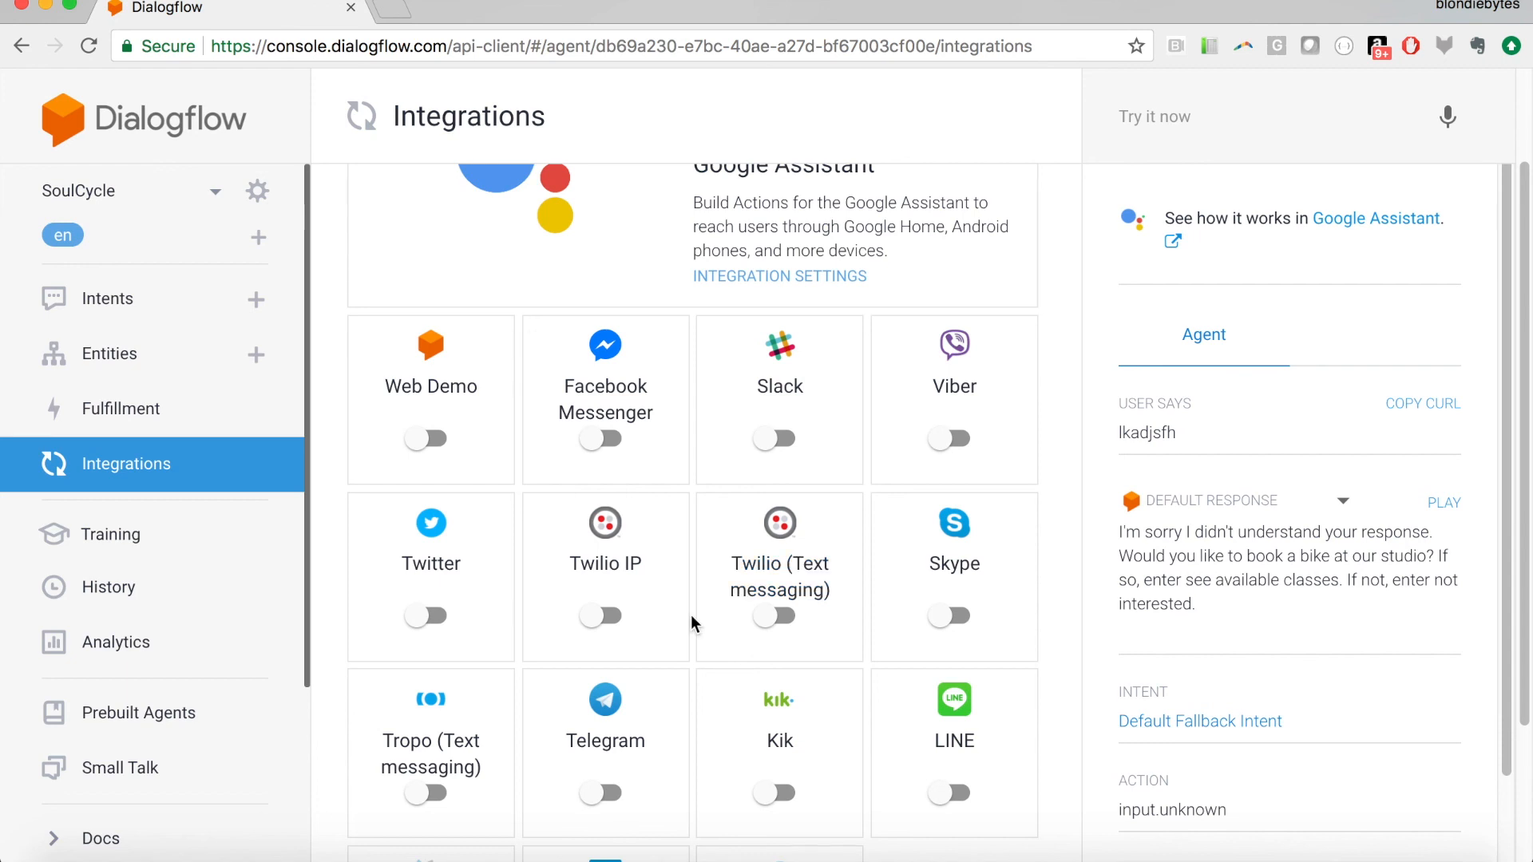
pyautogui.scroll(-2, 691, 615)
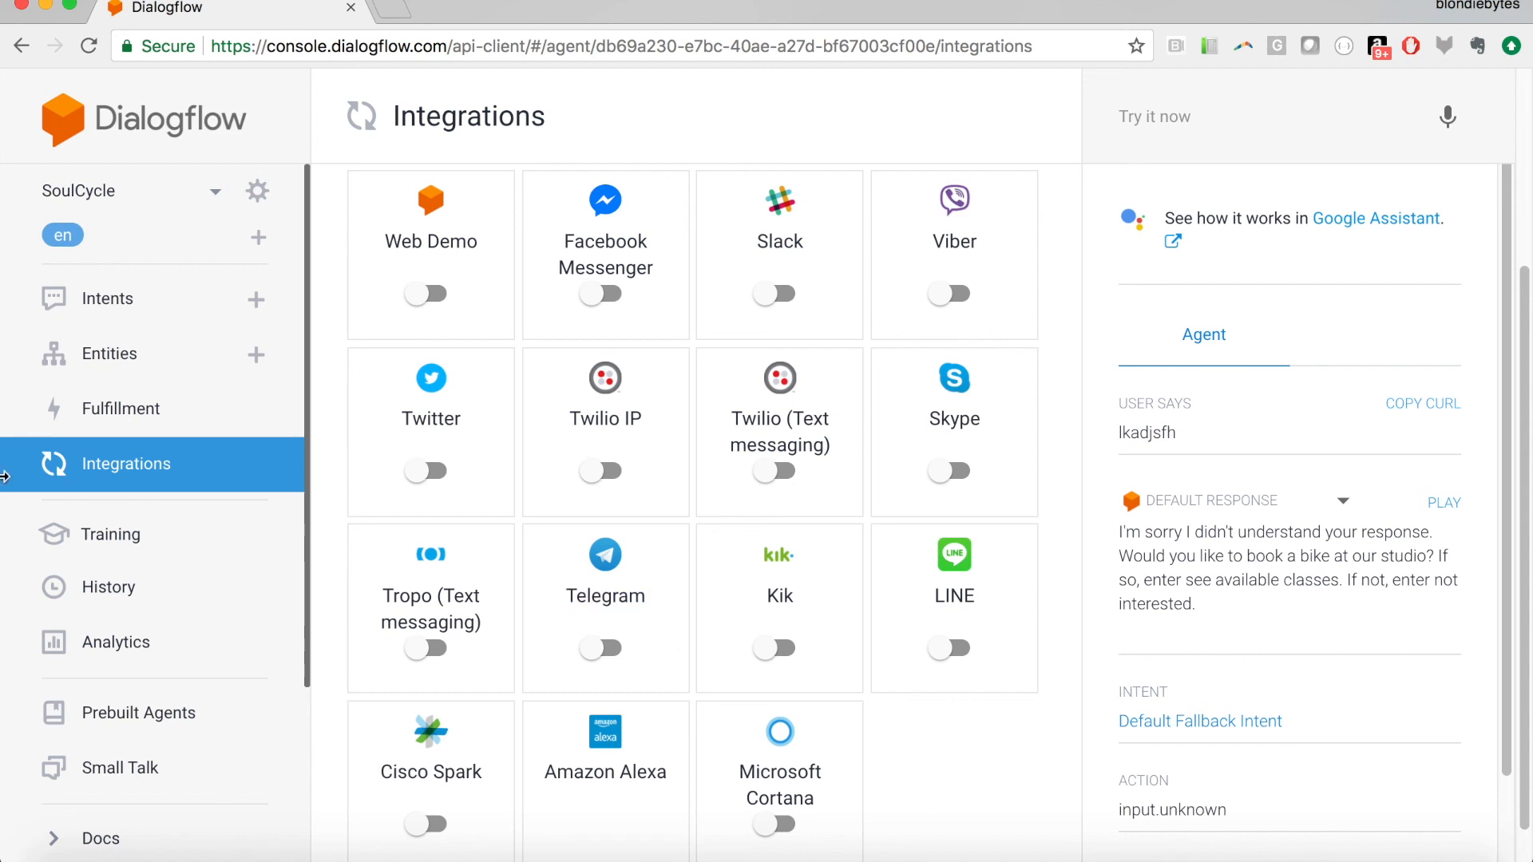
# Review the training phrases and response of the Default Welcome Intent, and the parameters and response of the book_a_class intent.
pyautogui.click(147, 325)
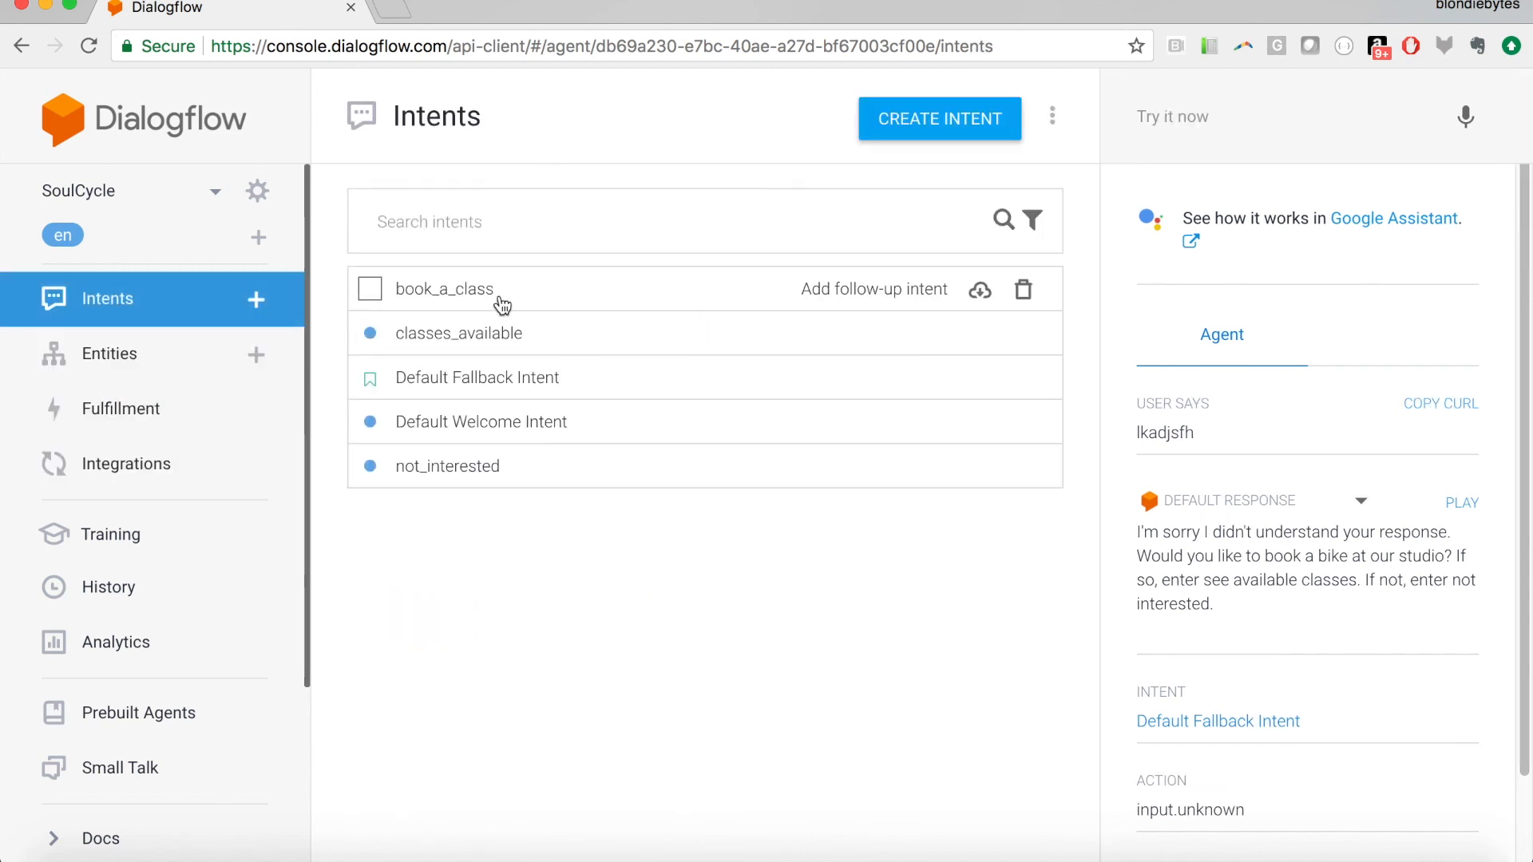
pyautogui.click(512, 432)
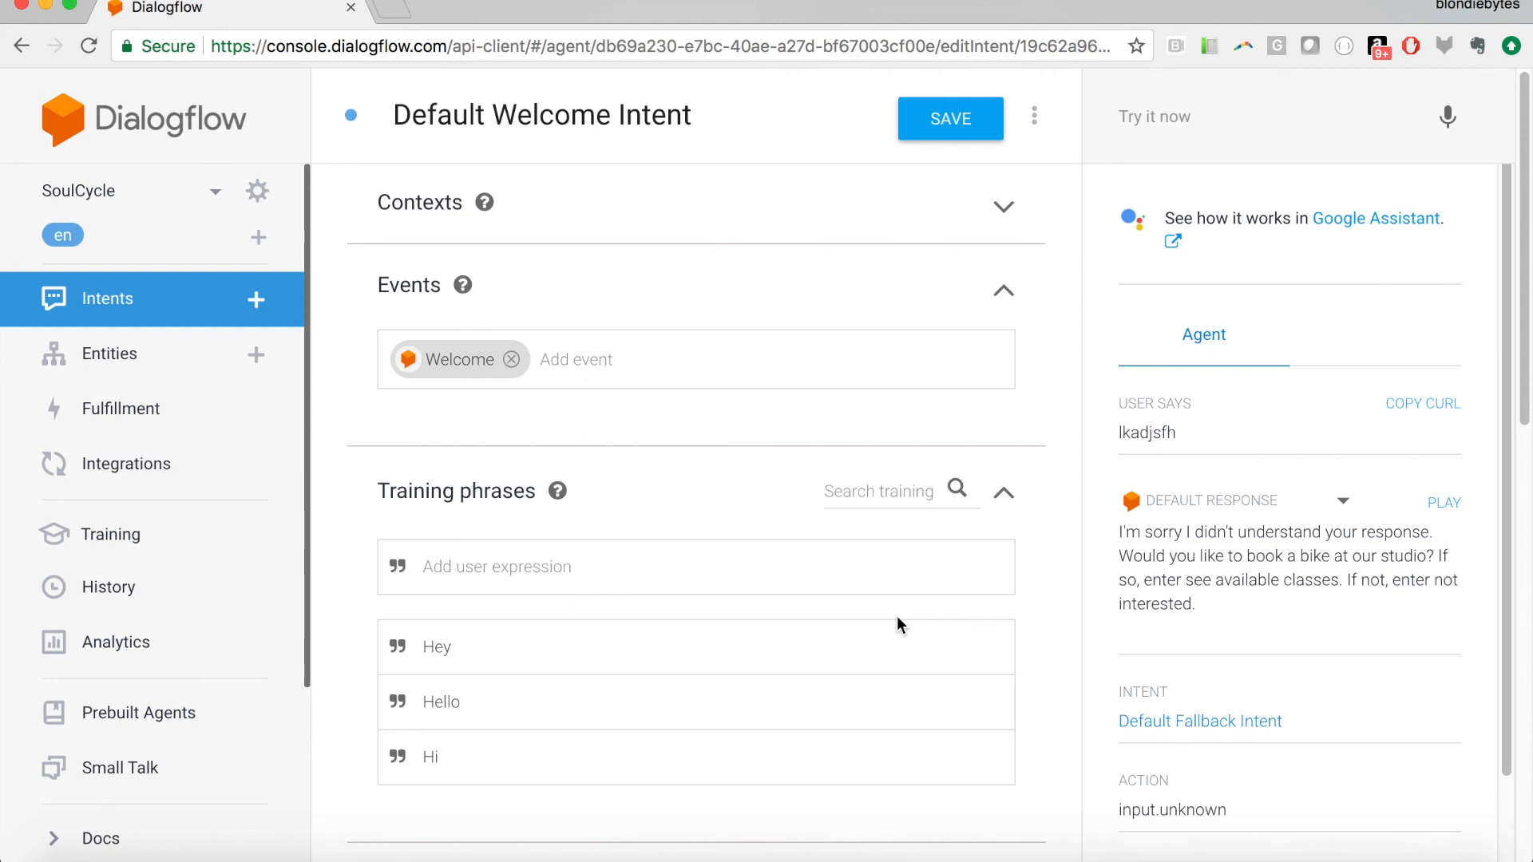
pyautogui.scroll(-5, 710, 805)
pyautogui.scroll(-5, 713, 807)
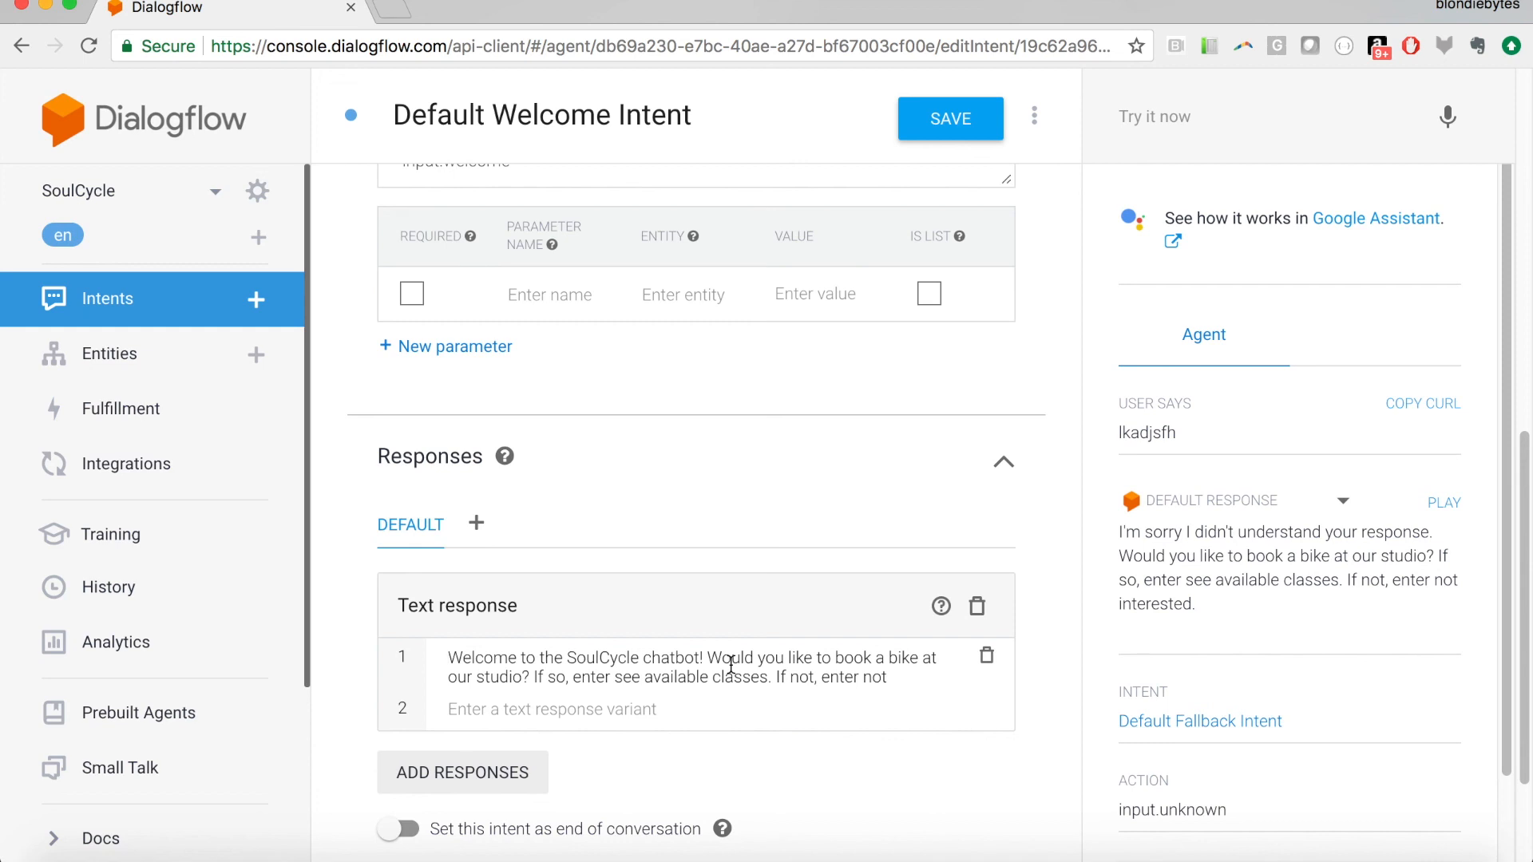
pyautogui.click(152, 315)
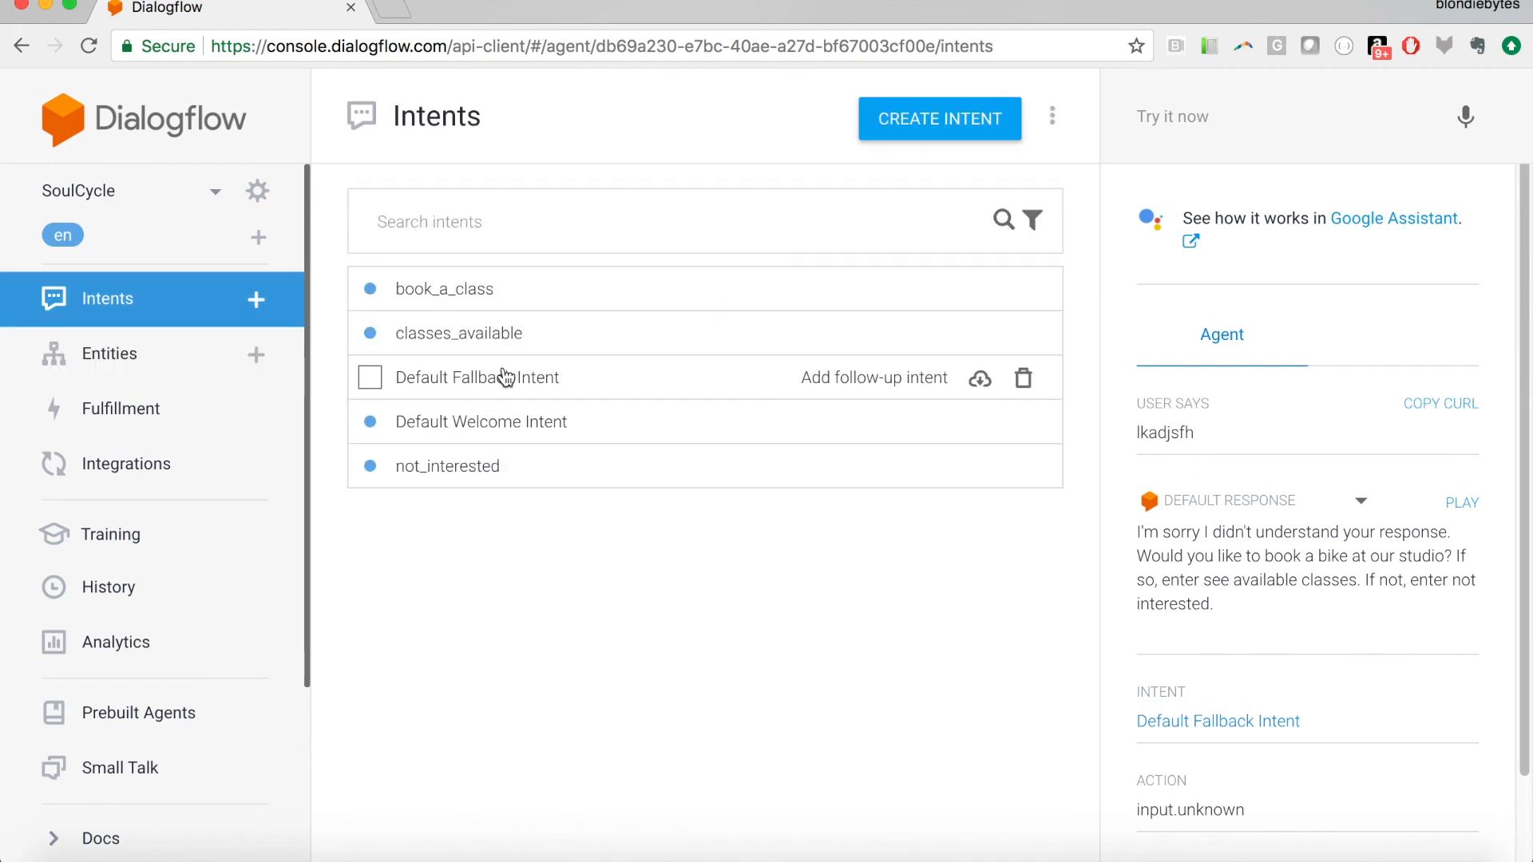
pyautogui.click(412, 294)
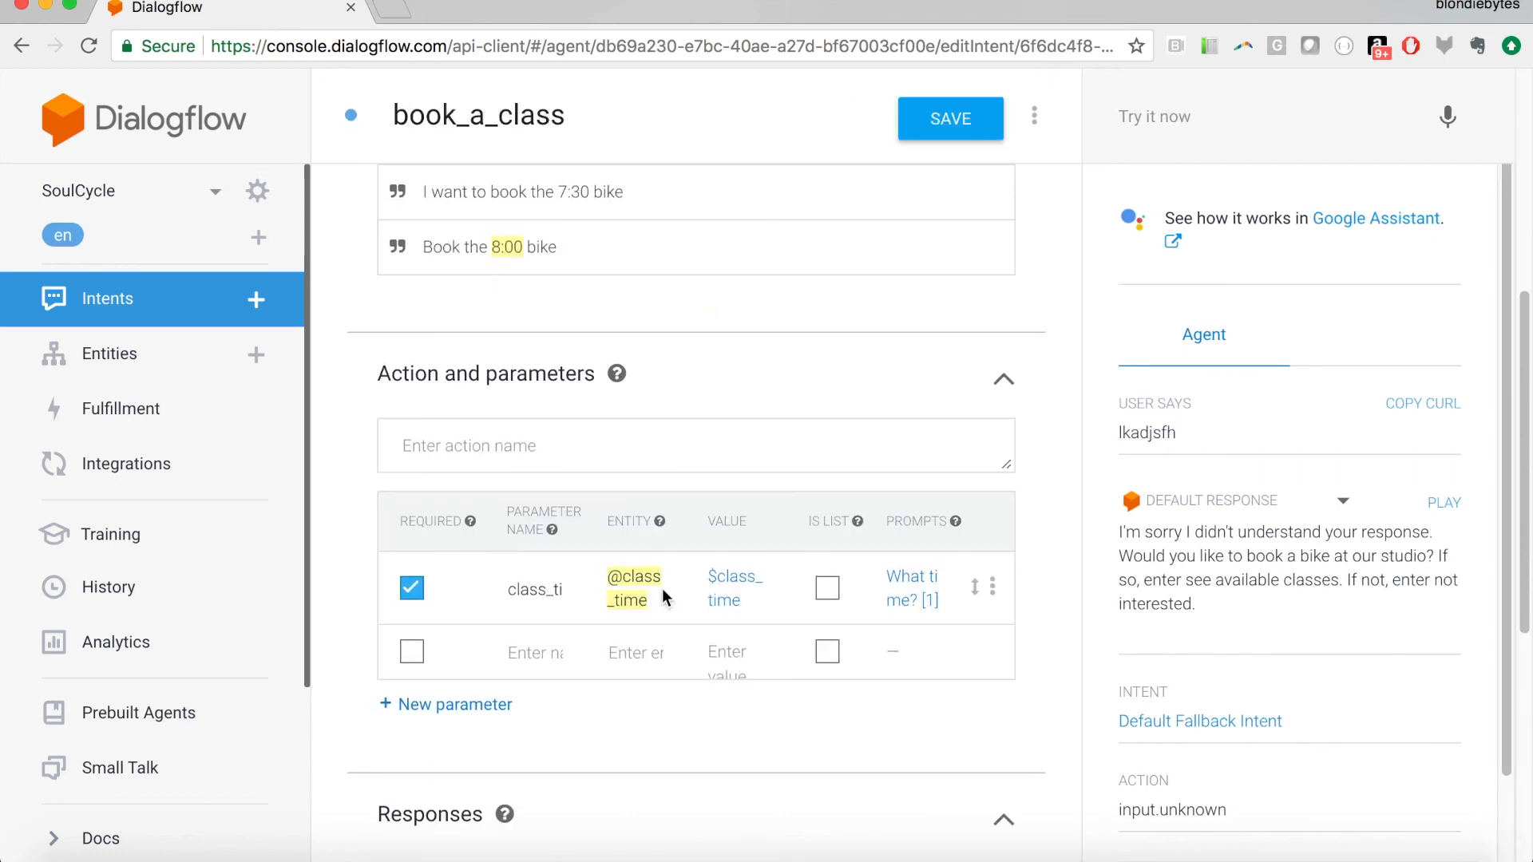
pyautogui.scroll(-6, 663, 587)
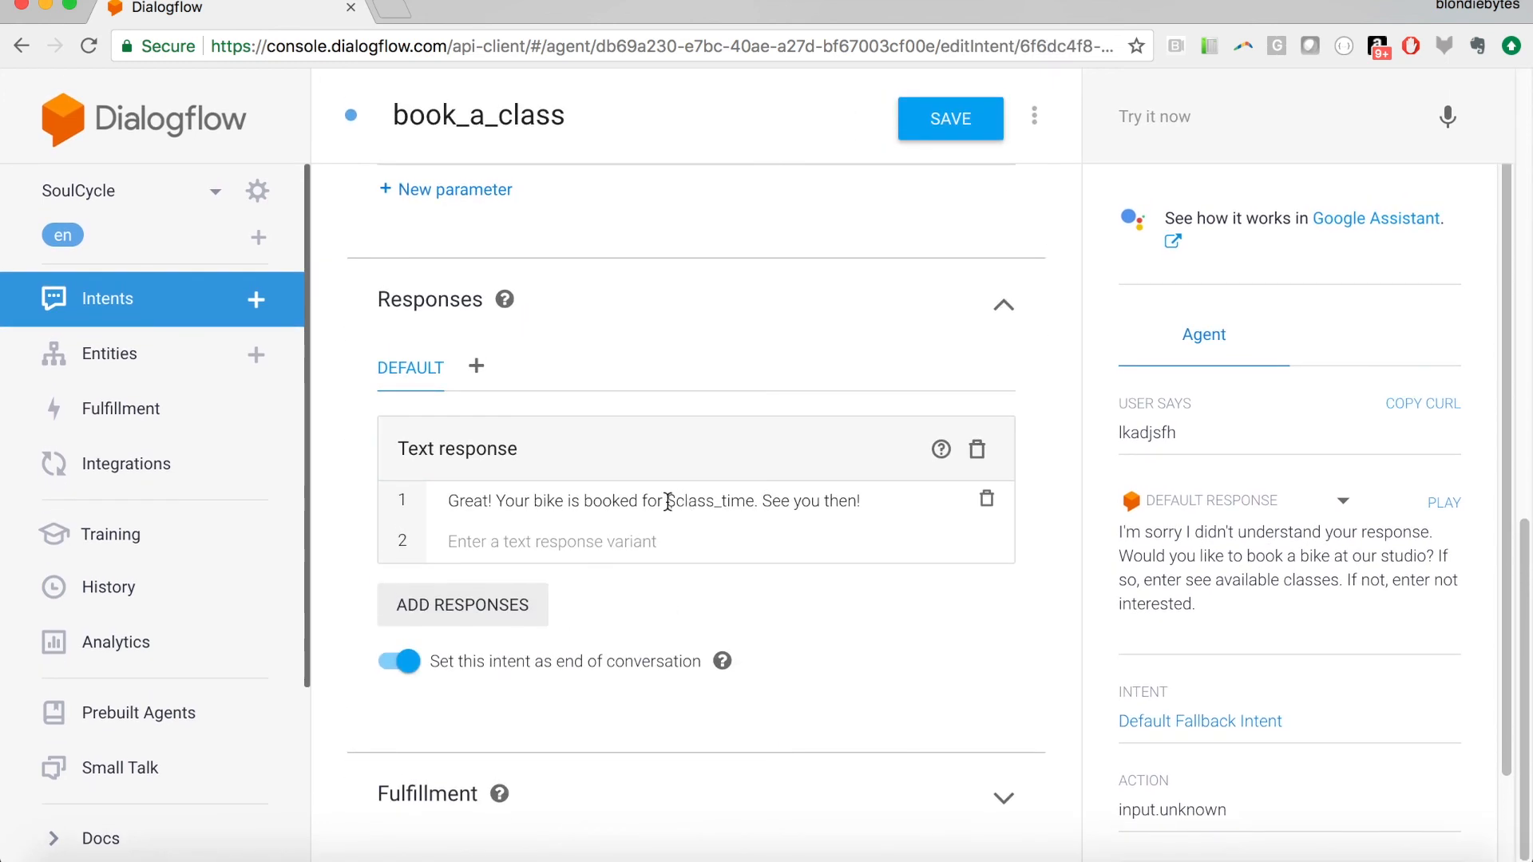